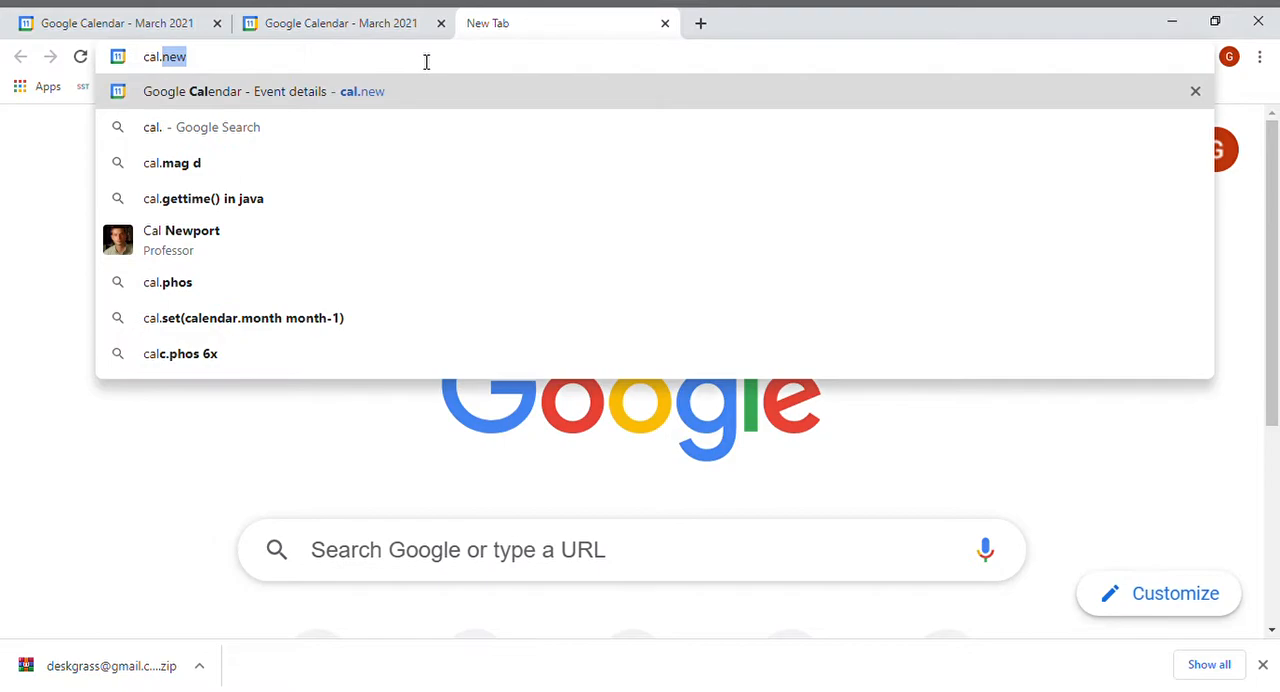
Open a blank event page through the cal.new address, then return to the calendar tab.
key("Return")
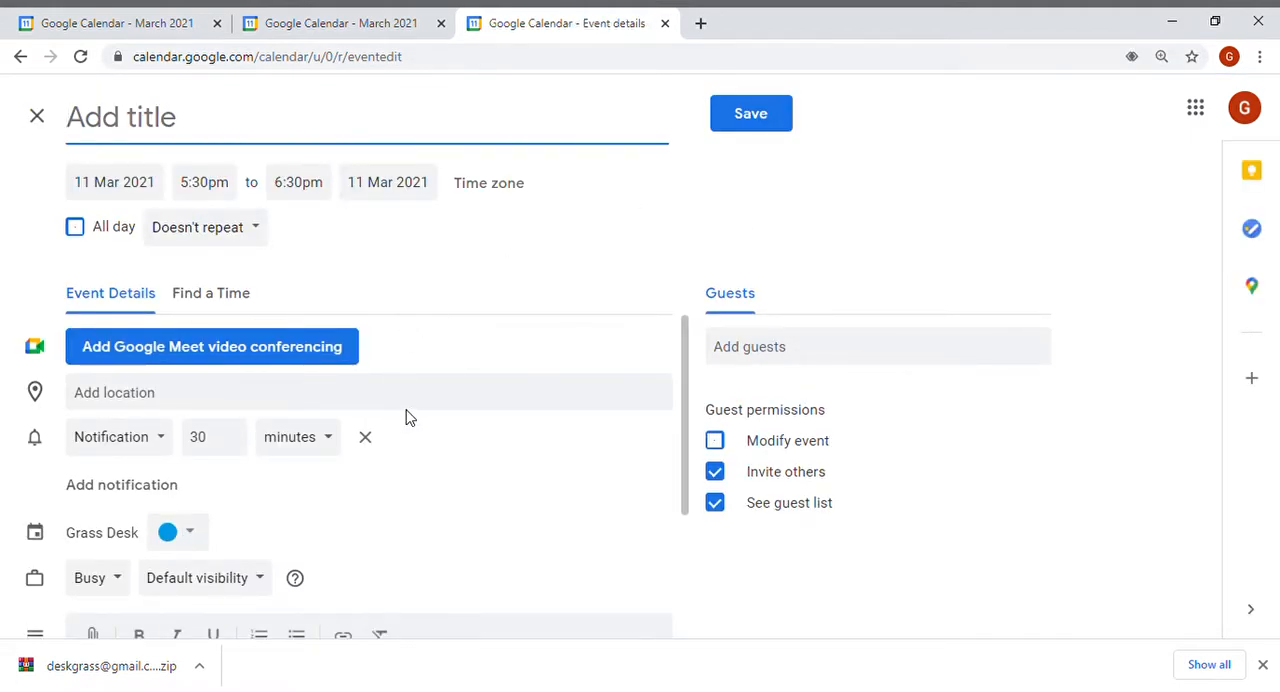
left_click(320, 26)
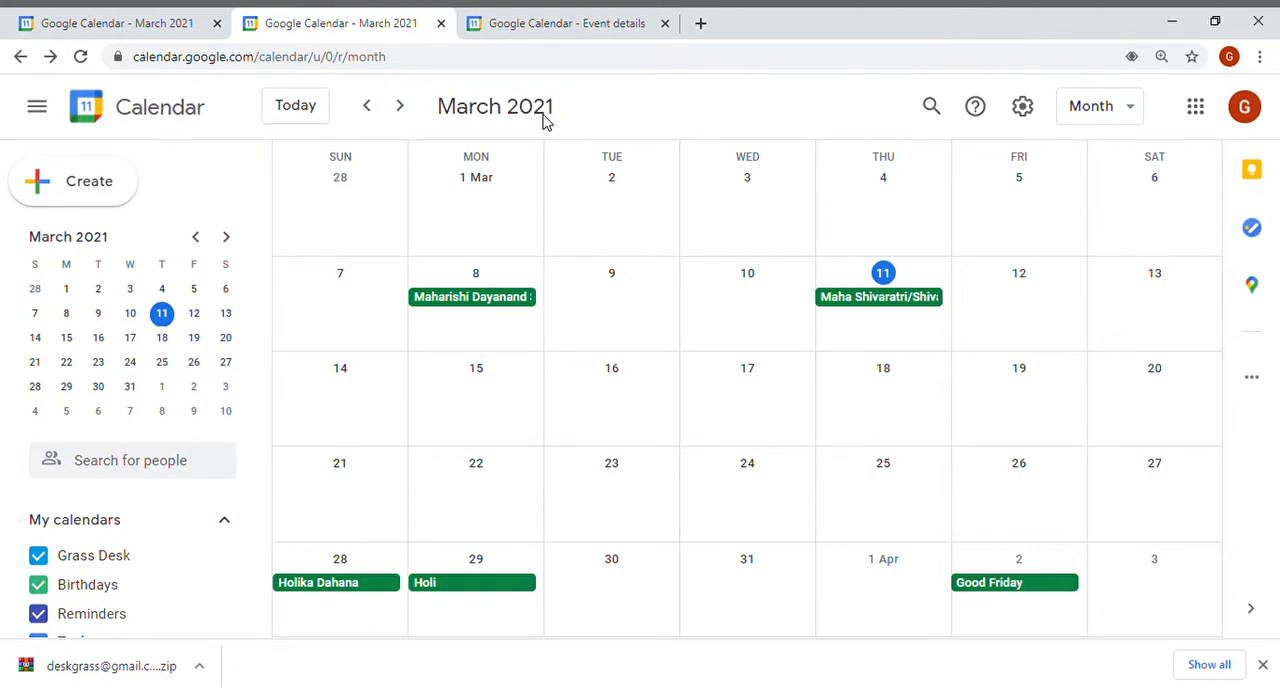
left_click(1030, 114)
left_click(1023, 106)
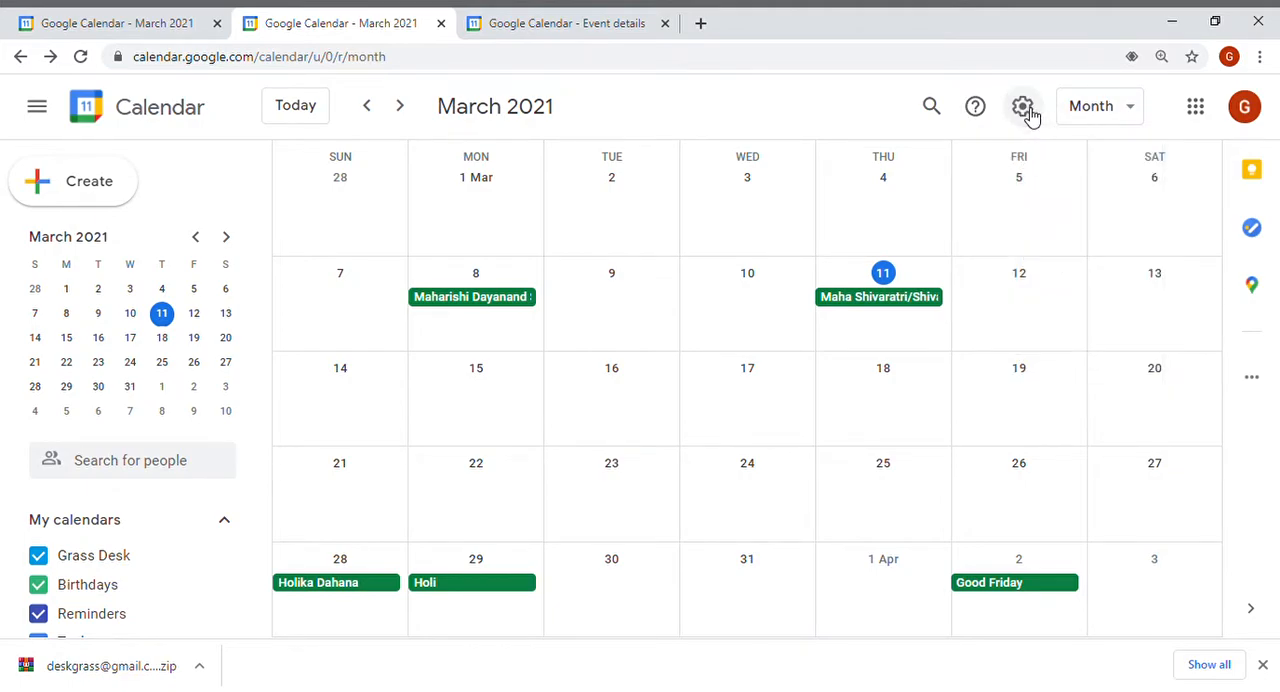
Switch the calendar to Day view.
left_click(1128, 108)
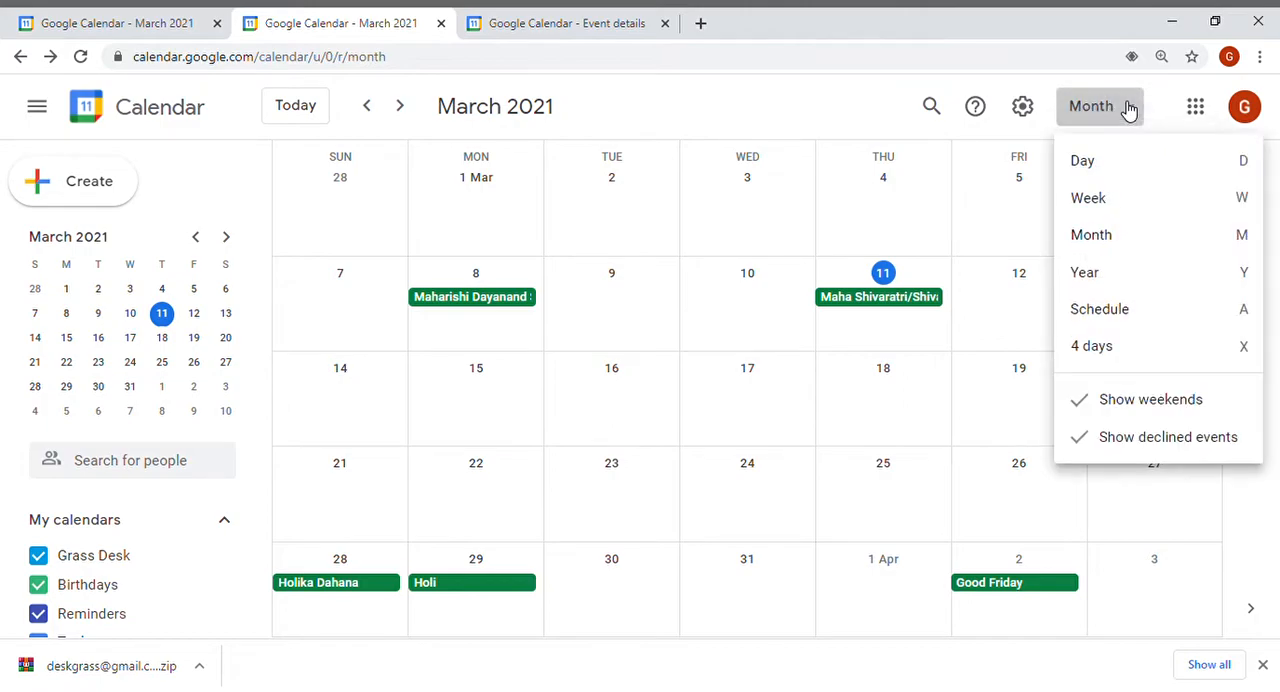
left_click(1124, 163)
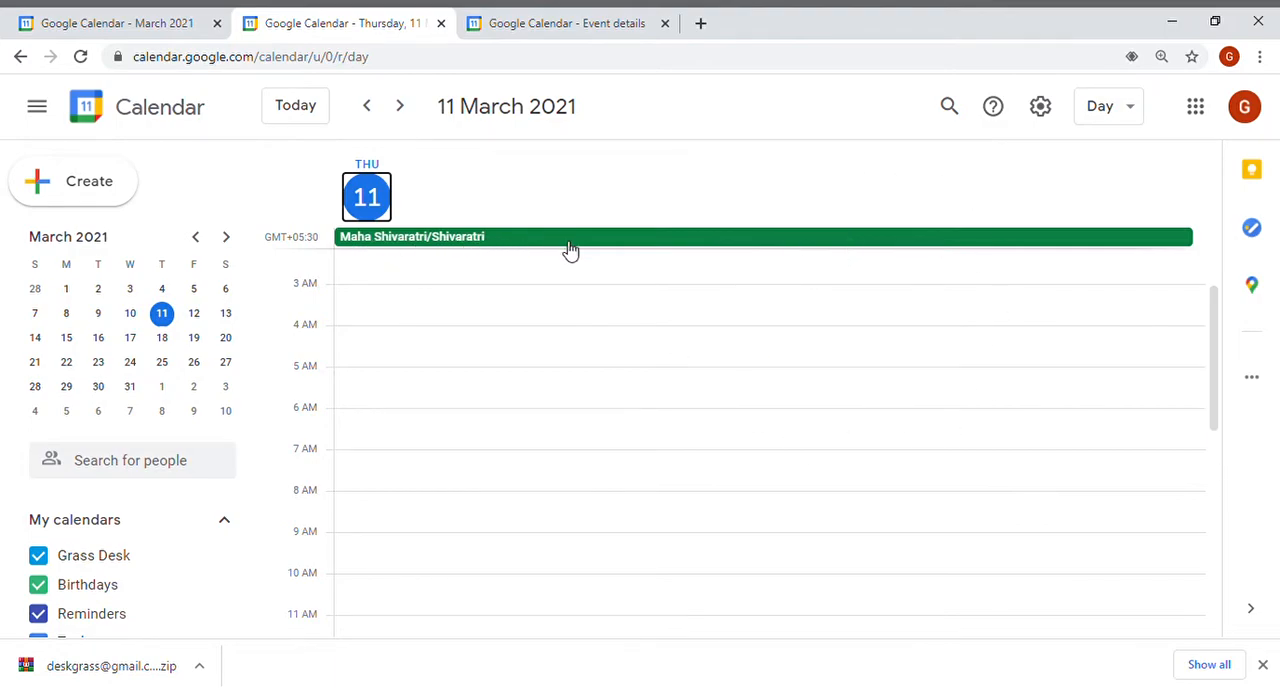
Switch the calendar to Week view.
left_click(1120, 110)
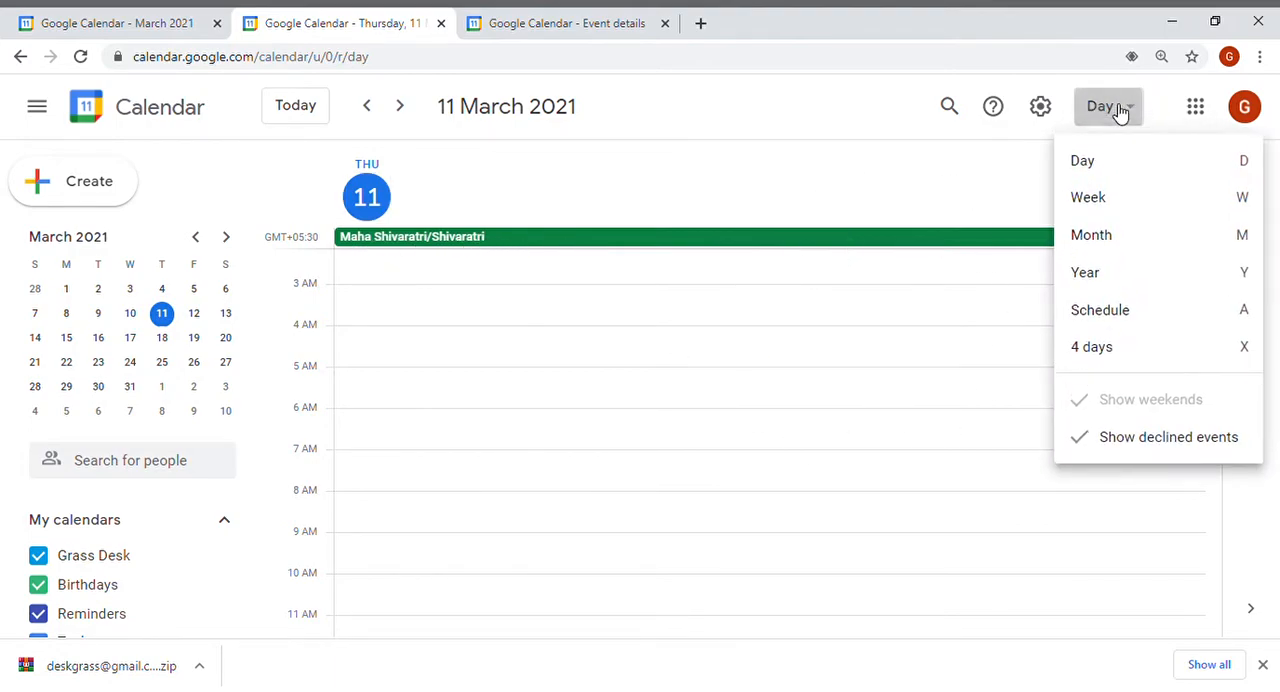
left_click(1127, 200)
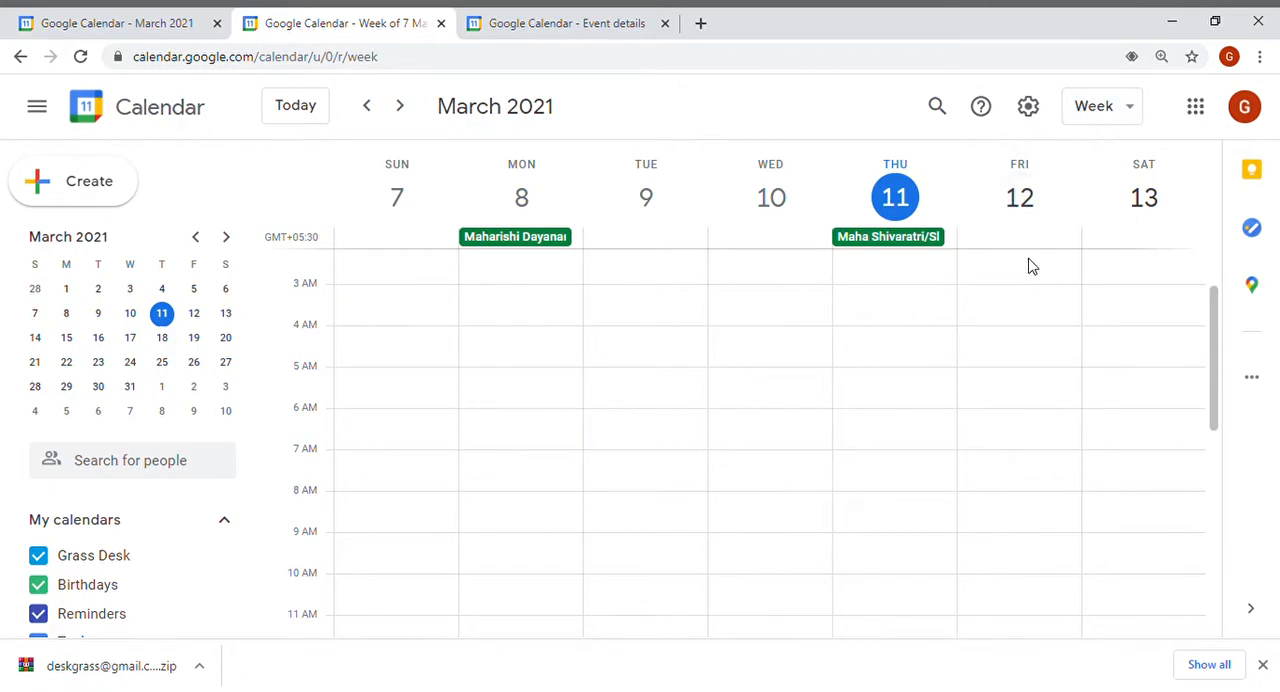
Switch the calendar back to Month view.
left_click(1121, 122)
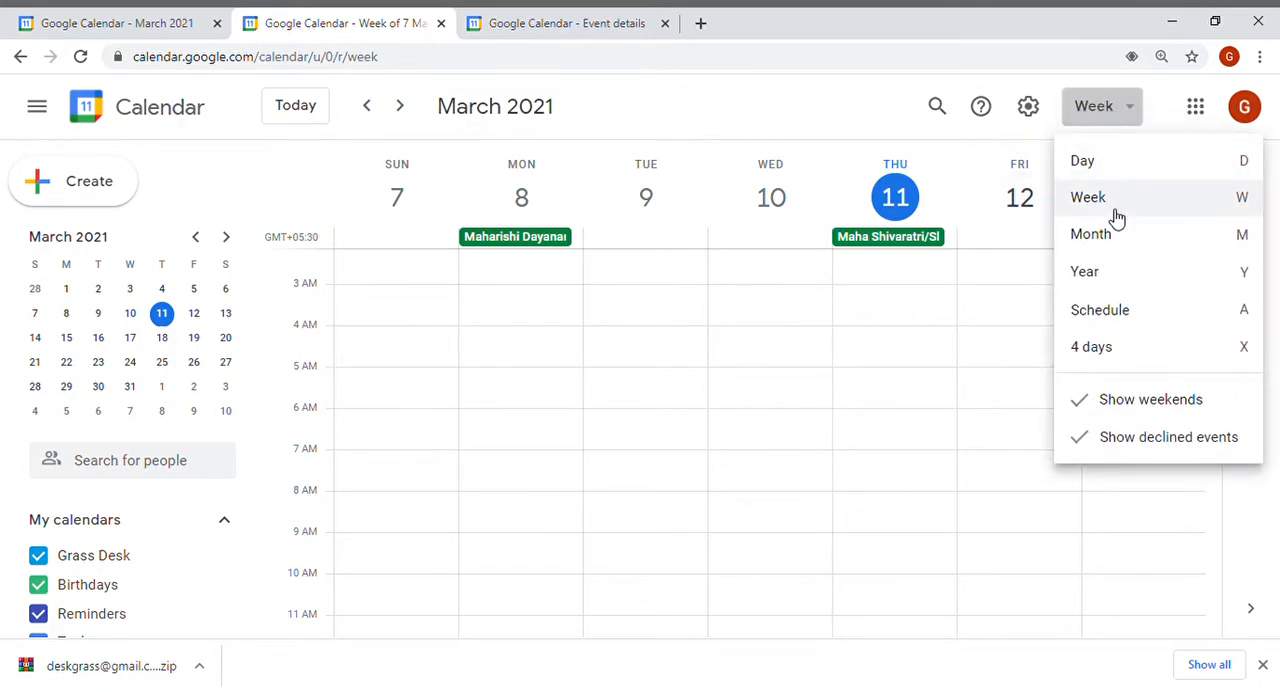
left_click(1117, 236)
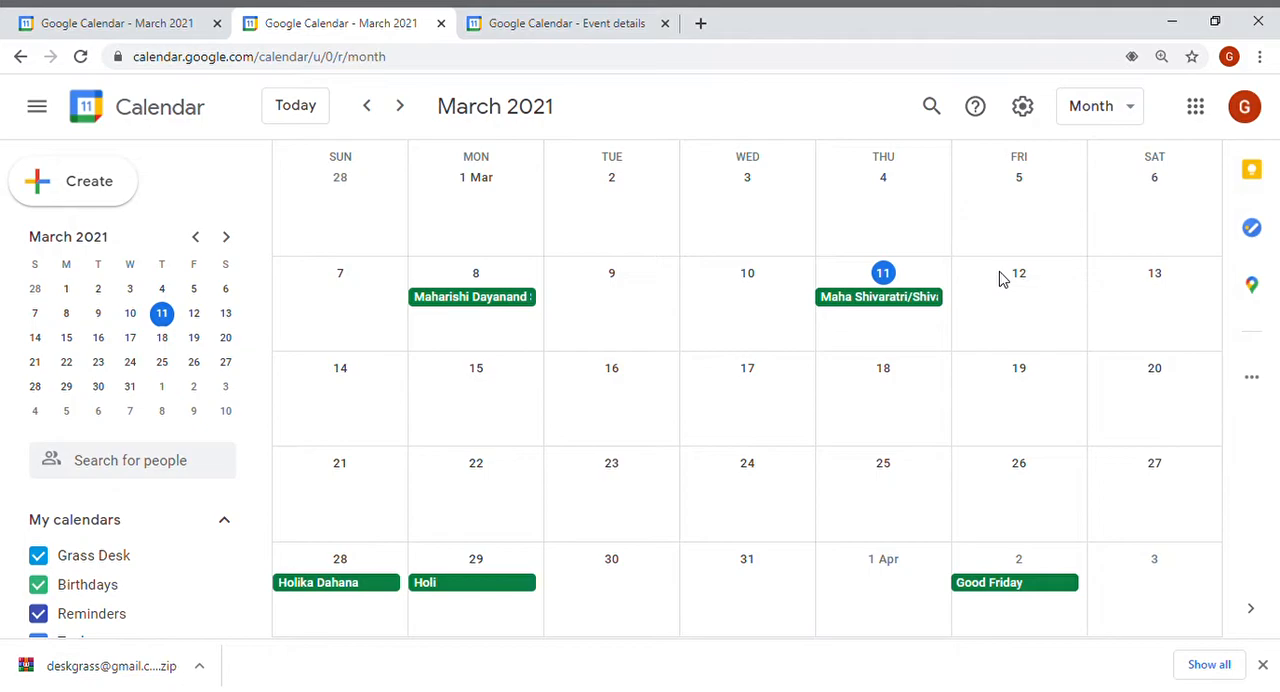
Switch the calendar to Year view and scroll through the months.
left_click(1116, 110)
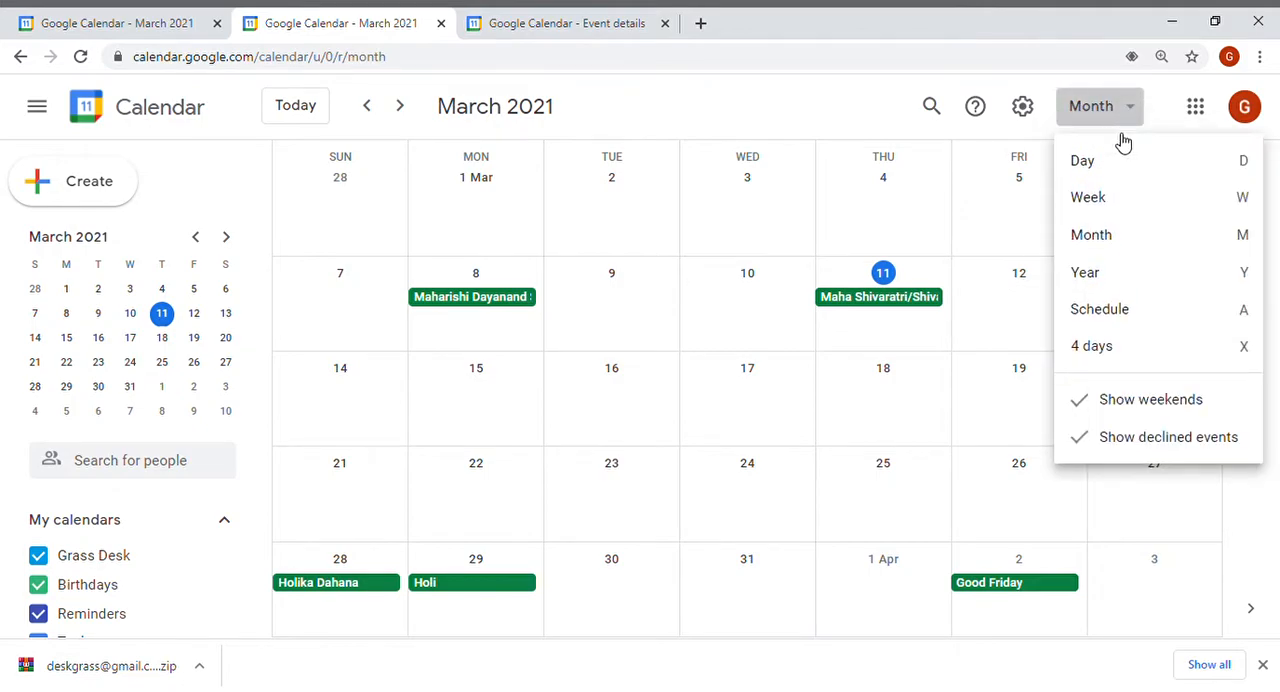
left_click(1128, 273)
left_click_drag(1213, 217, 1210, 160)
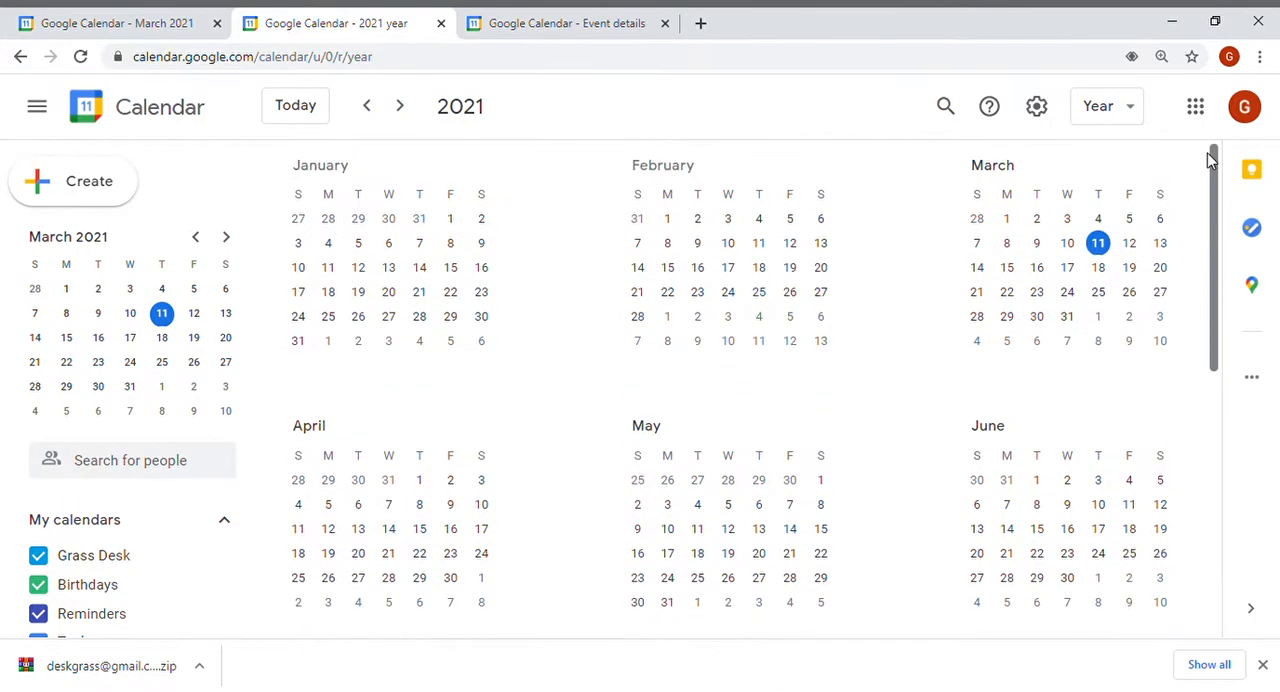
Switch the calendar to Schedule view and scroll the event list.
left_click(1131, 112)
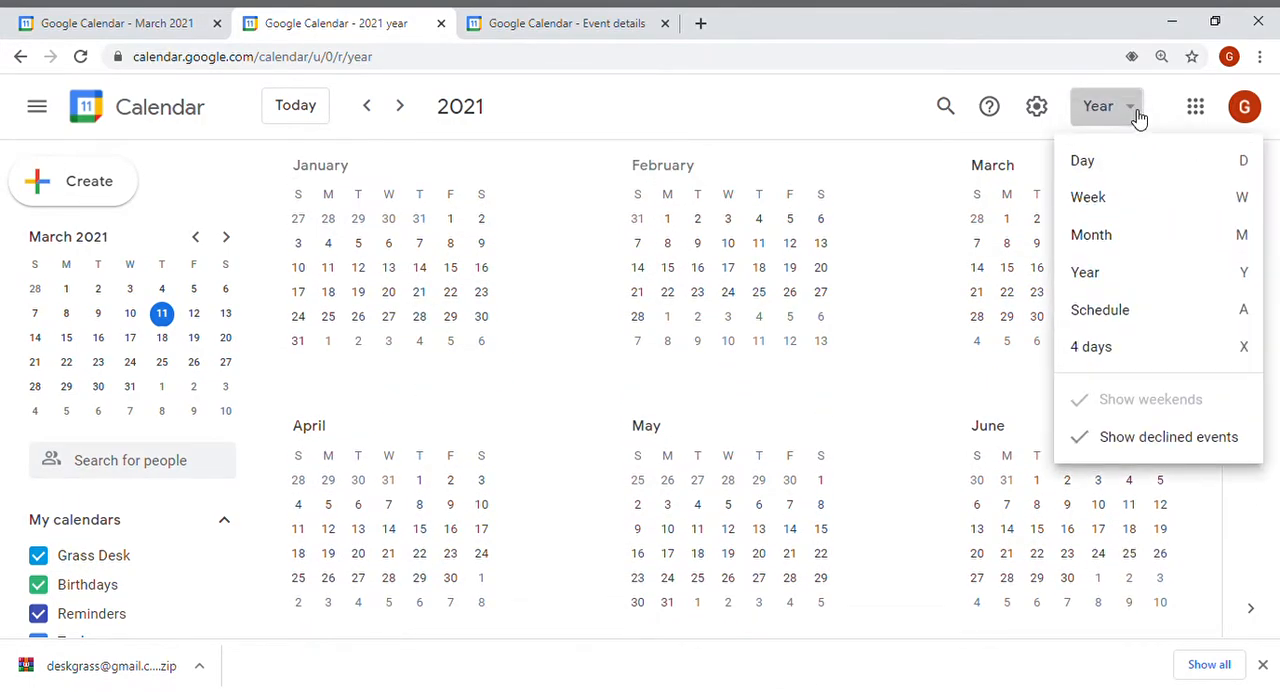
left_click(1136, 312)
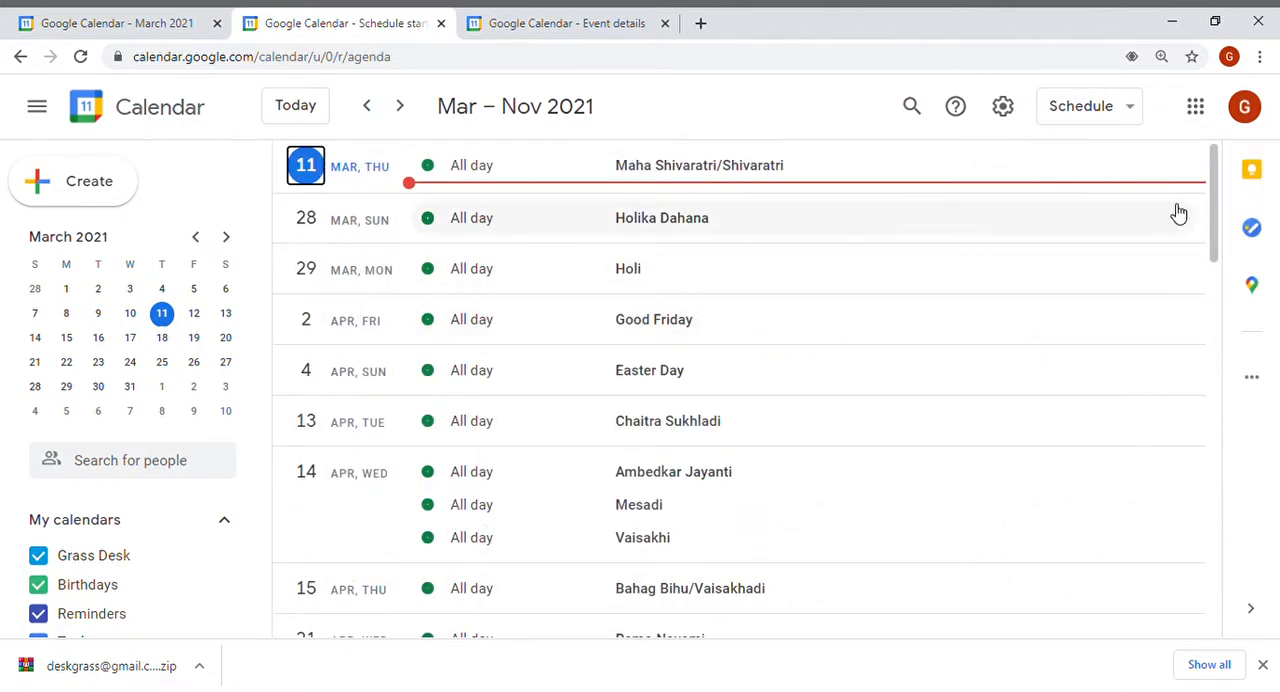
left_click_drag(1214, 229, 1214, 171)
Switch the calendar to 4 days view.
left_click(1136, 118)
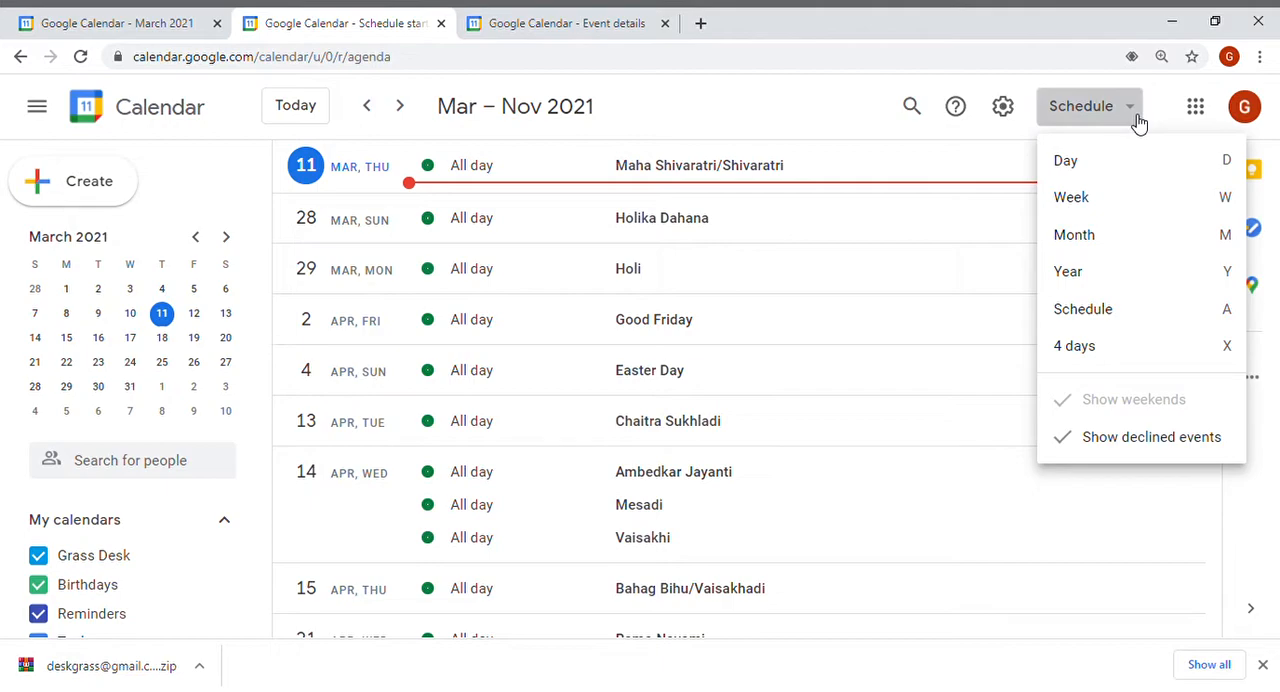
left_click(1100, 346)
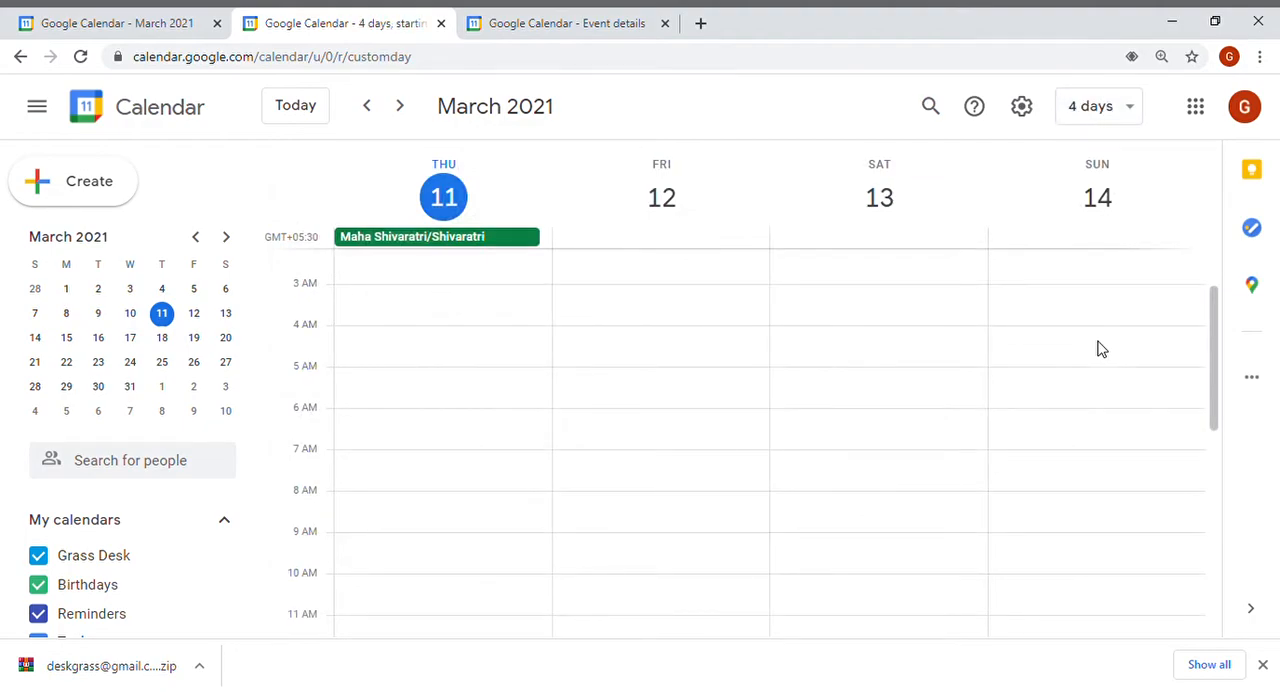
Switch the calendar back to Week view.
left_click(1121, 115)
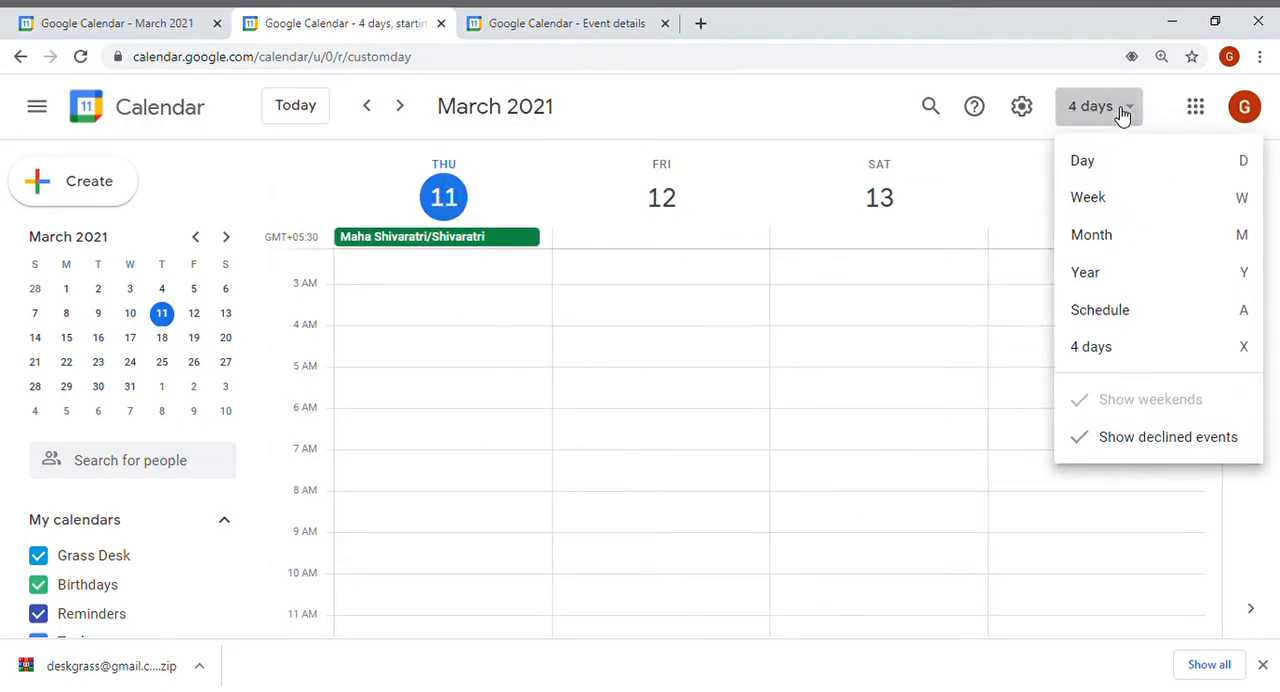
left_click(1121, 197)
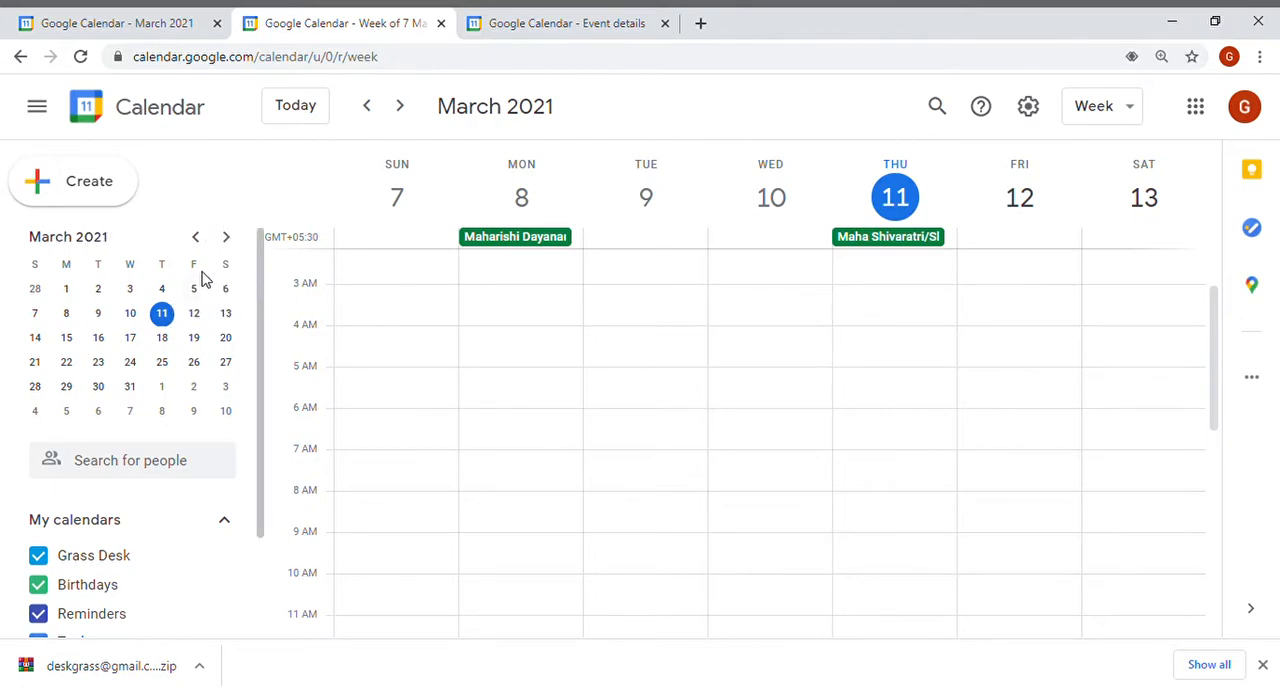
Page the mini calendar back to February 2021 and forward again to March.
left_click(198, 240)
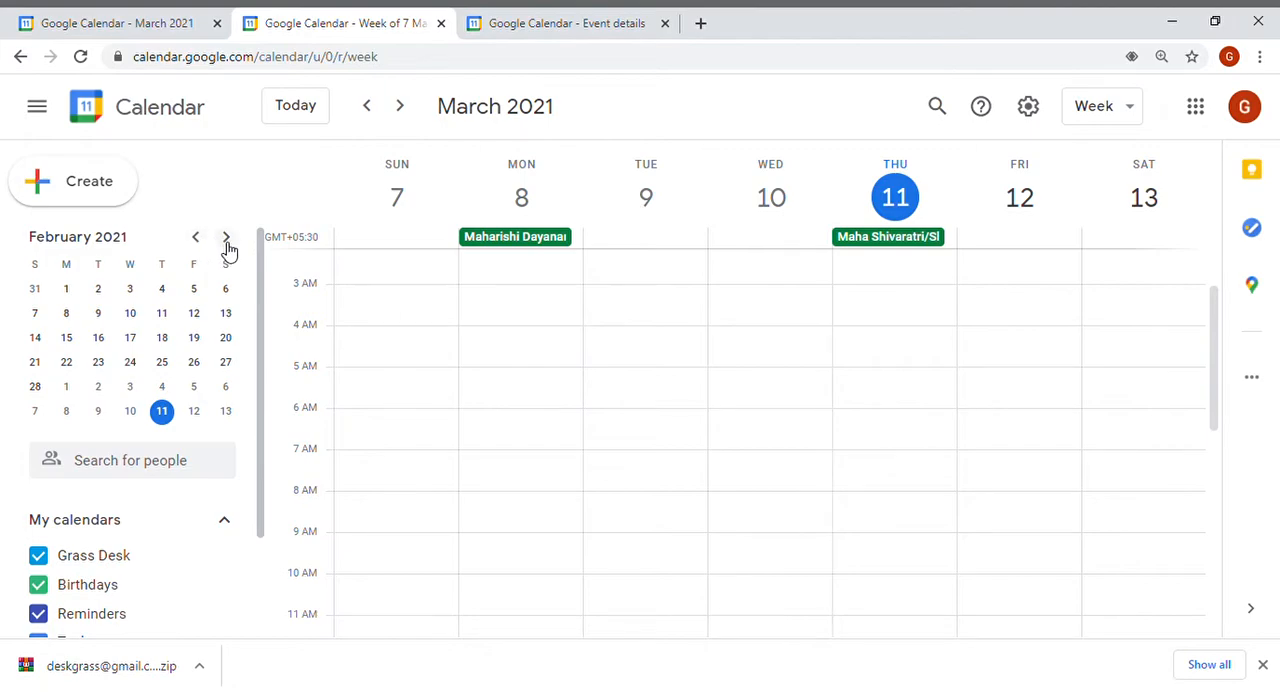
left_click(228, 246)
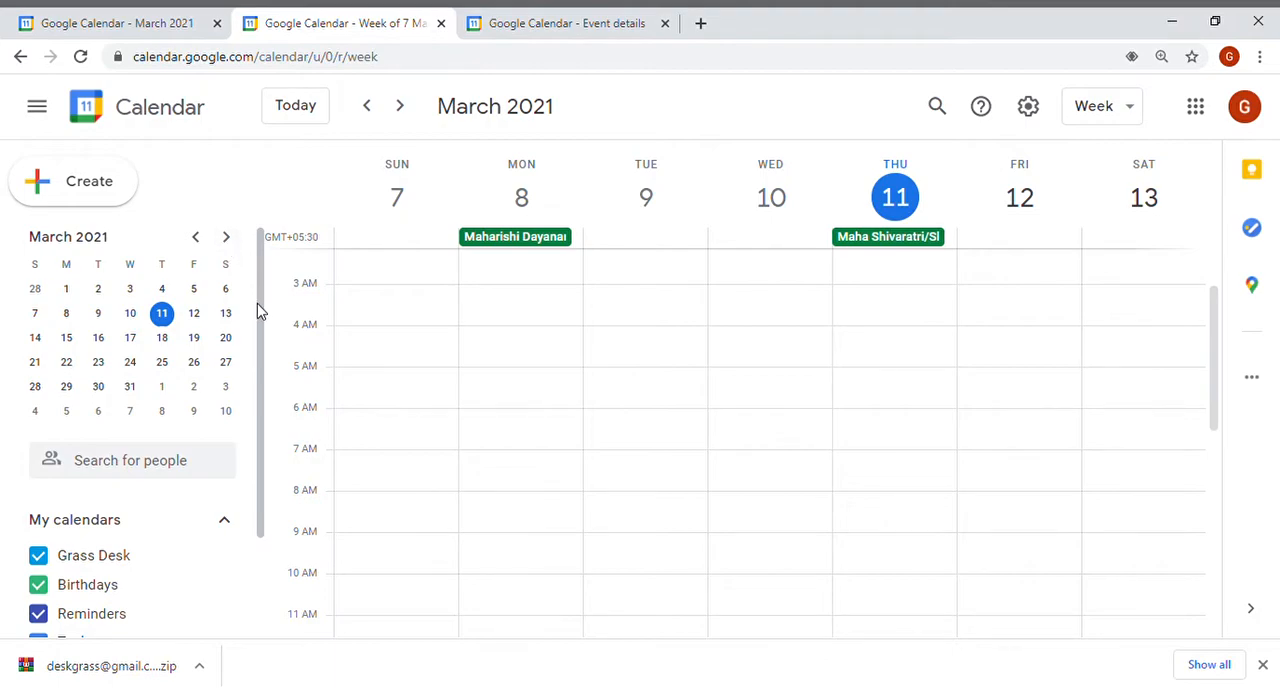
Search for a person's calendar by entering their e-mail address, then remove them from the search.
left_click(188, 472)
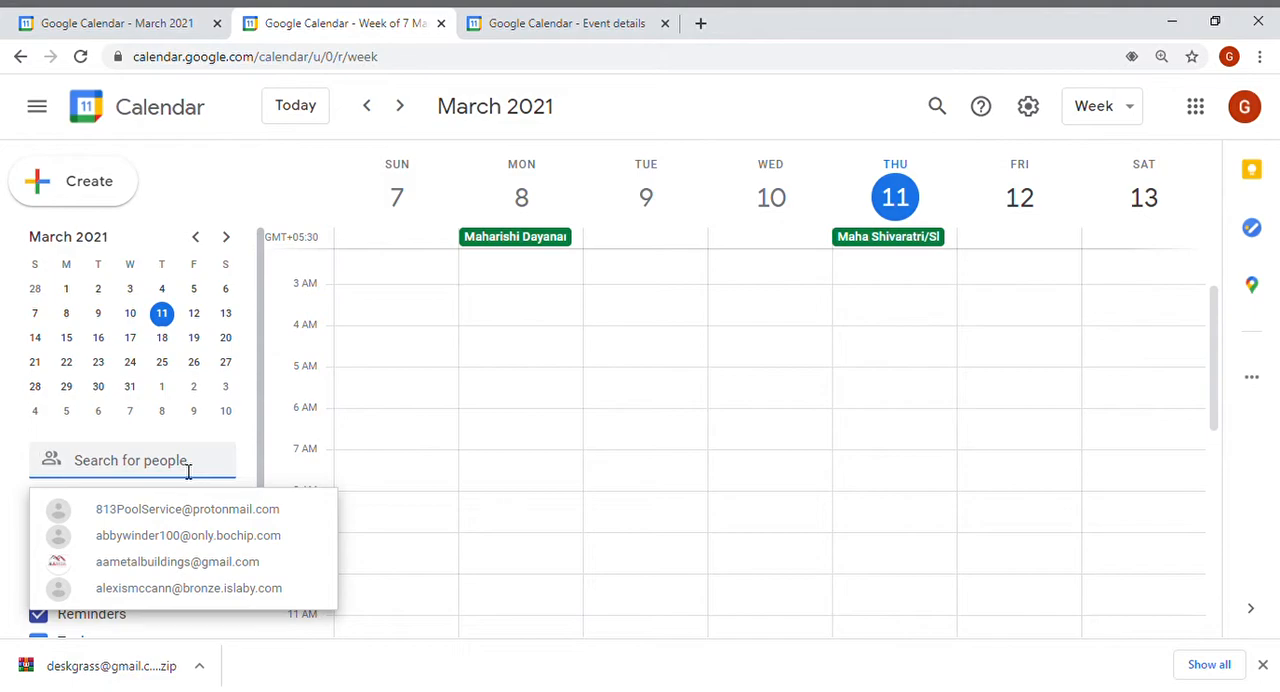
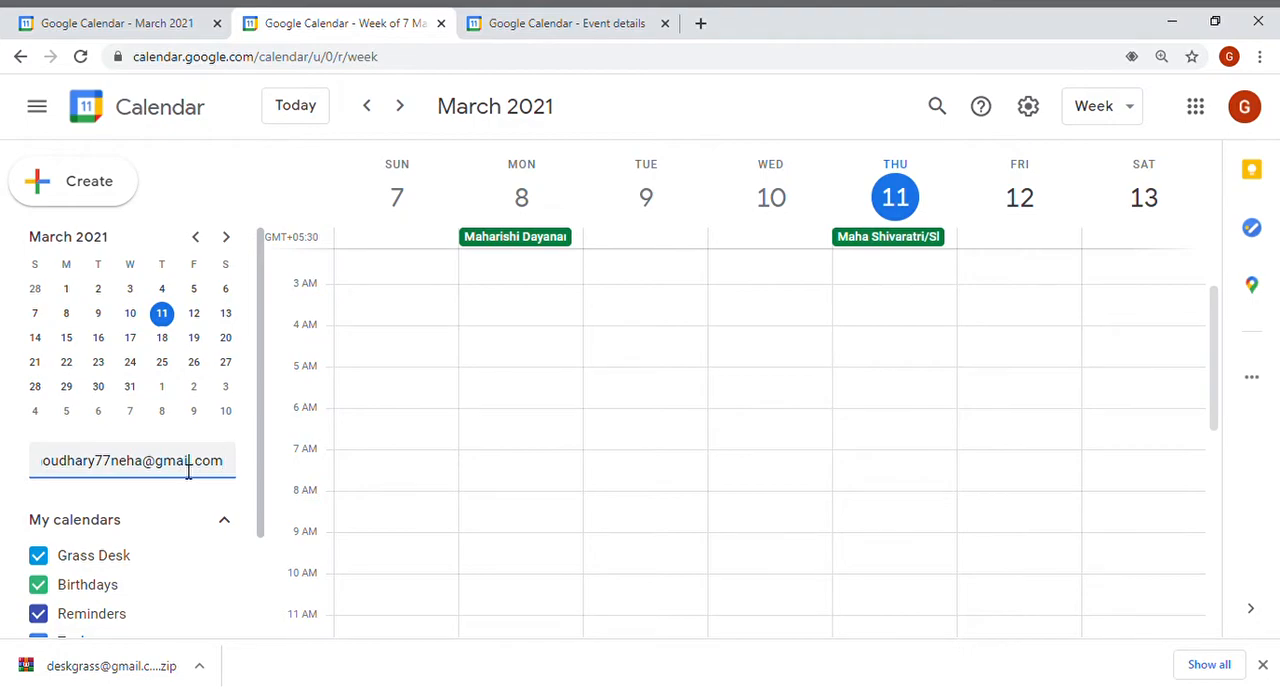
key("Return")
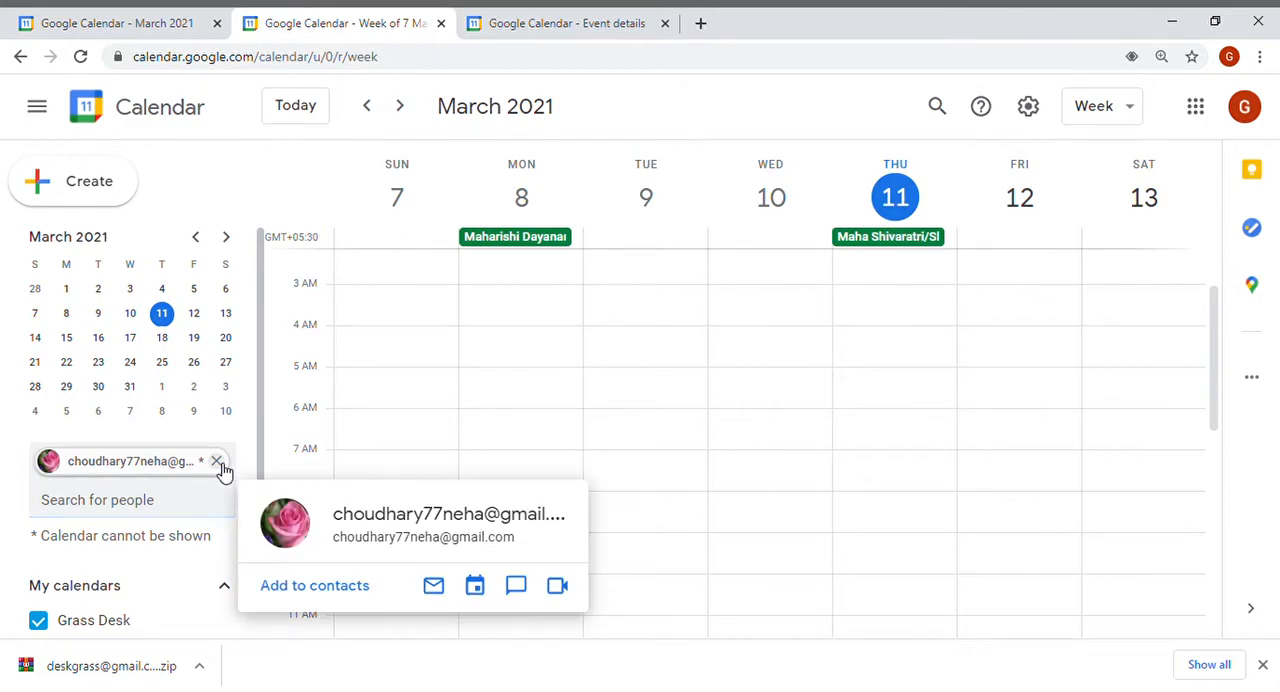
left_click(219, 465)
Subscribe to another calendar by entering the owner's Gmail address in the add calendar field.
left_click_drag(258, 388, 278, 563)
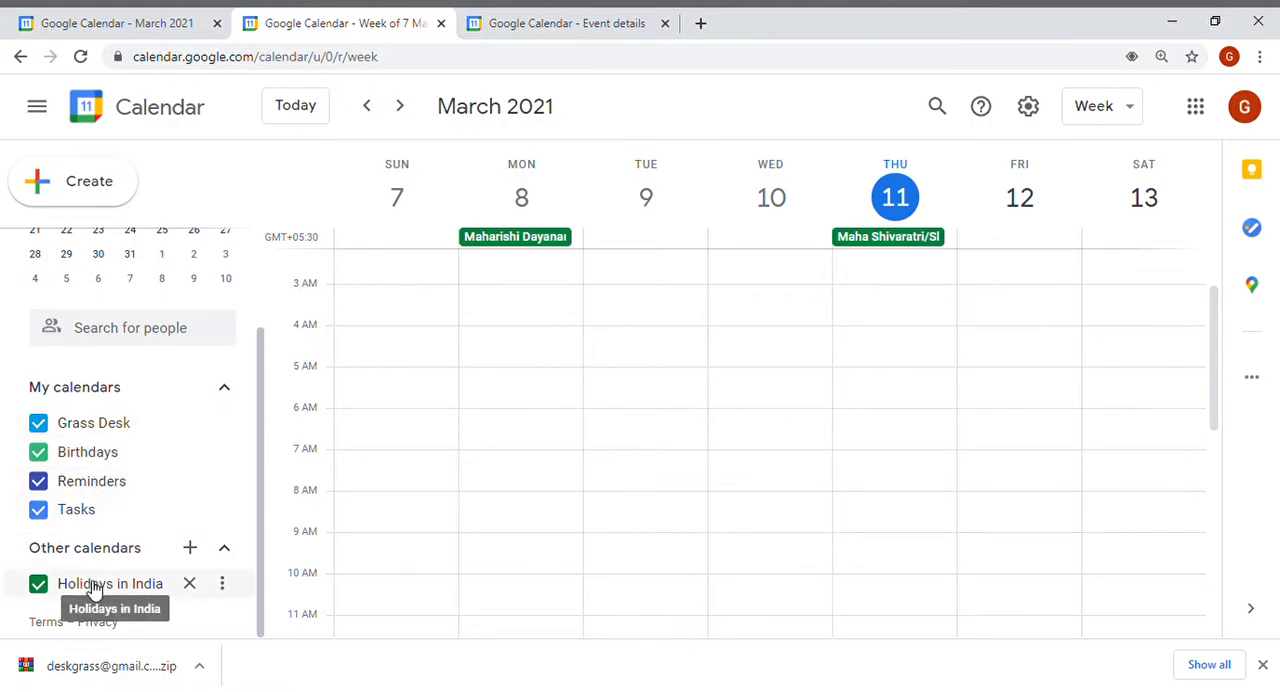
left_click(190, 550)
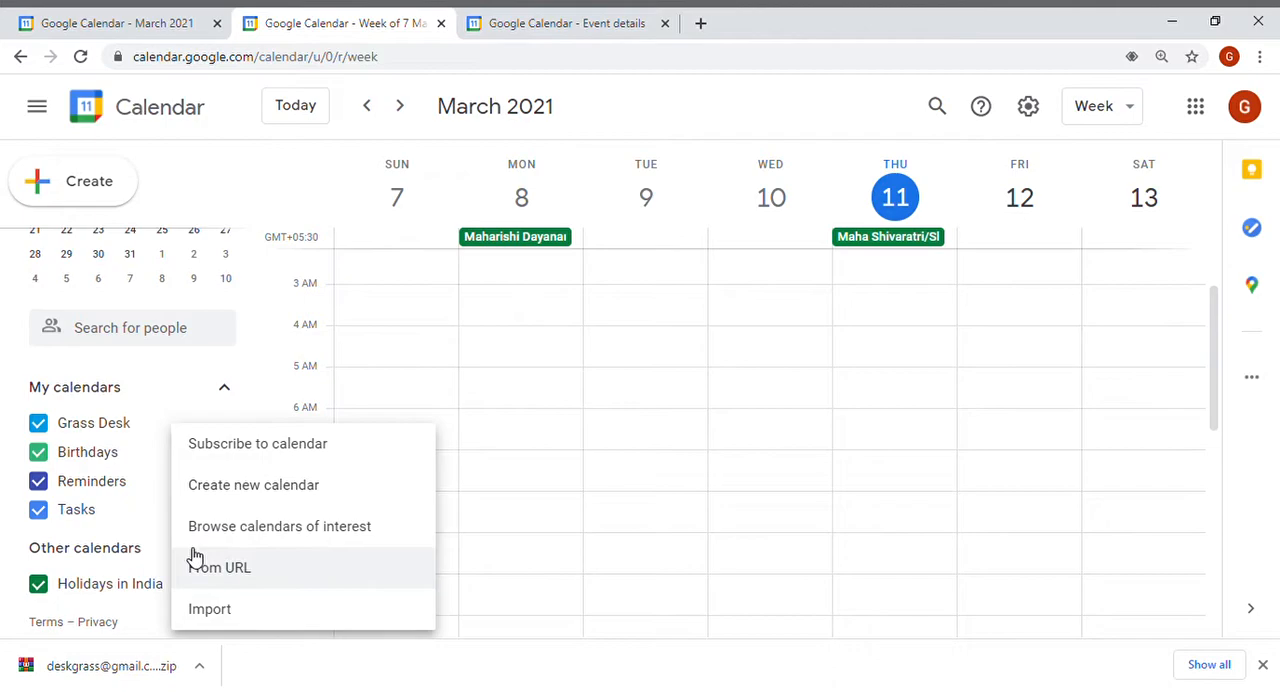
left_click(247, 447)
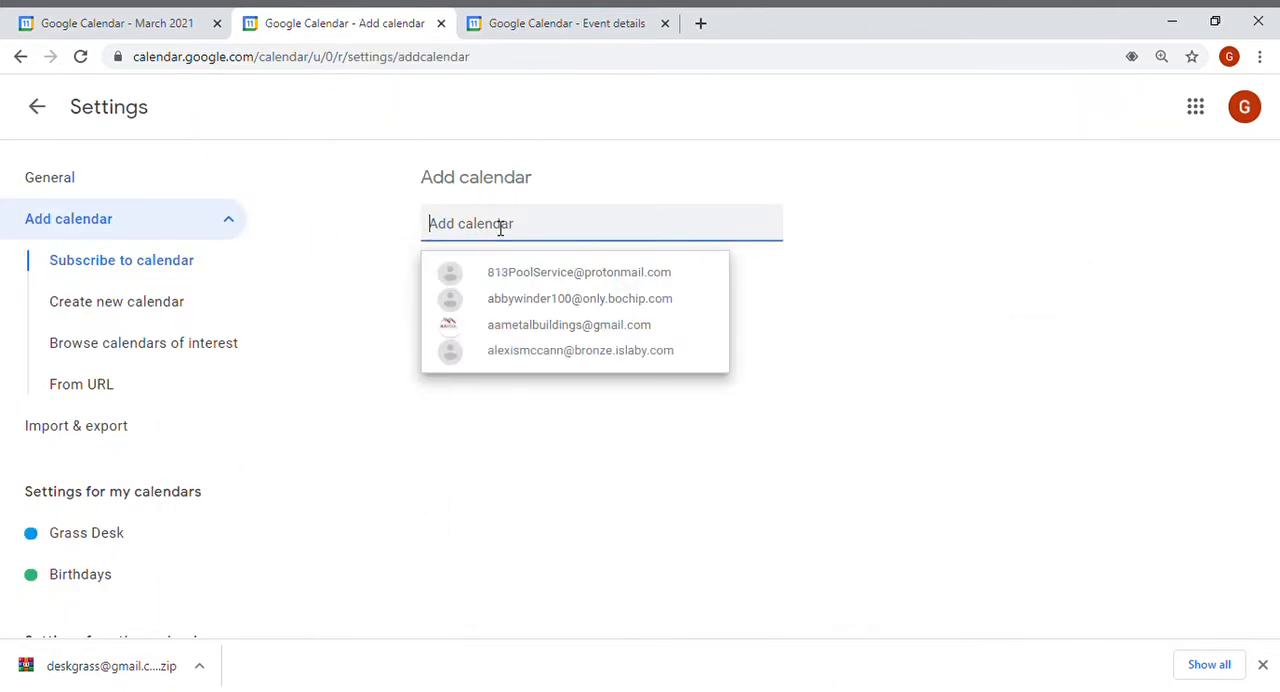
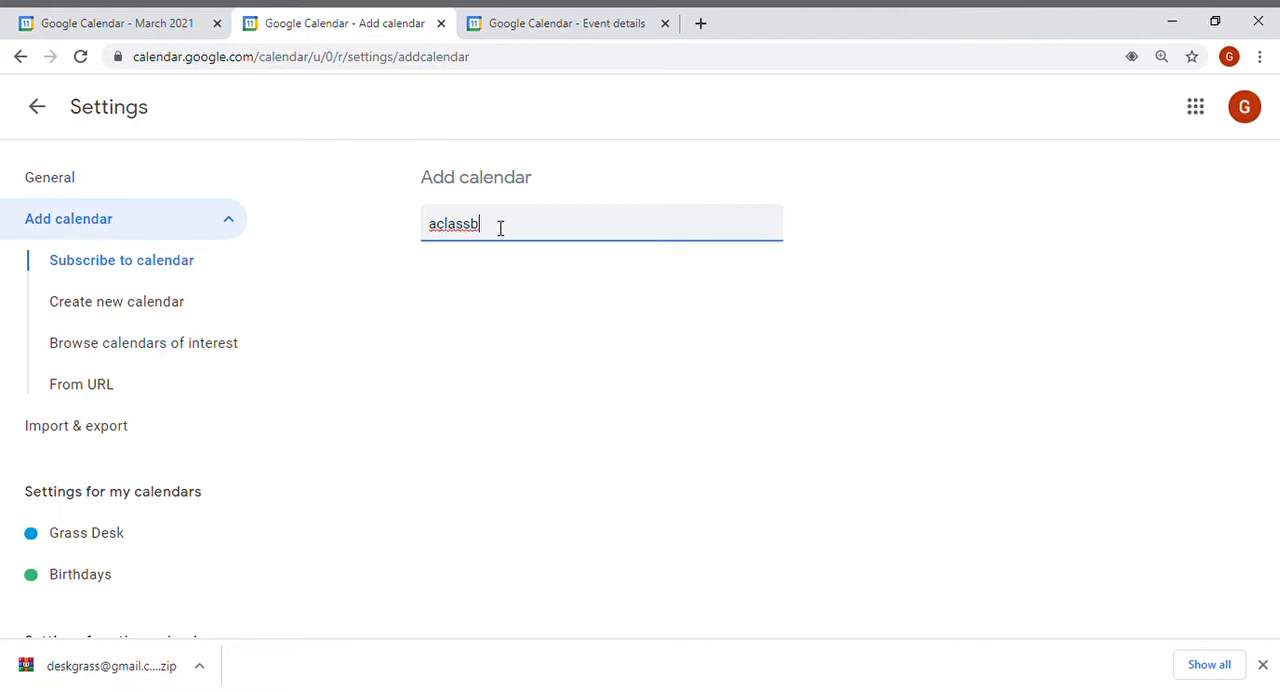
key("Return")
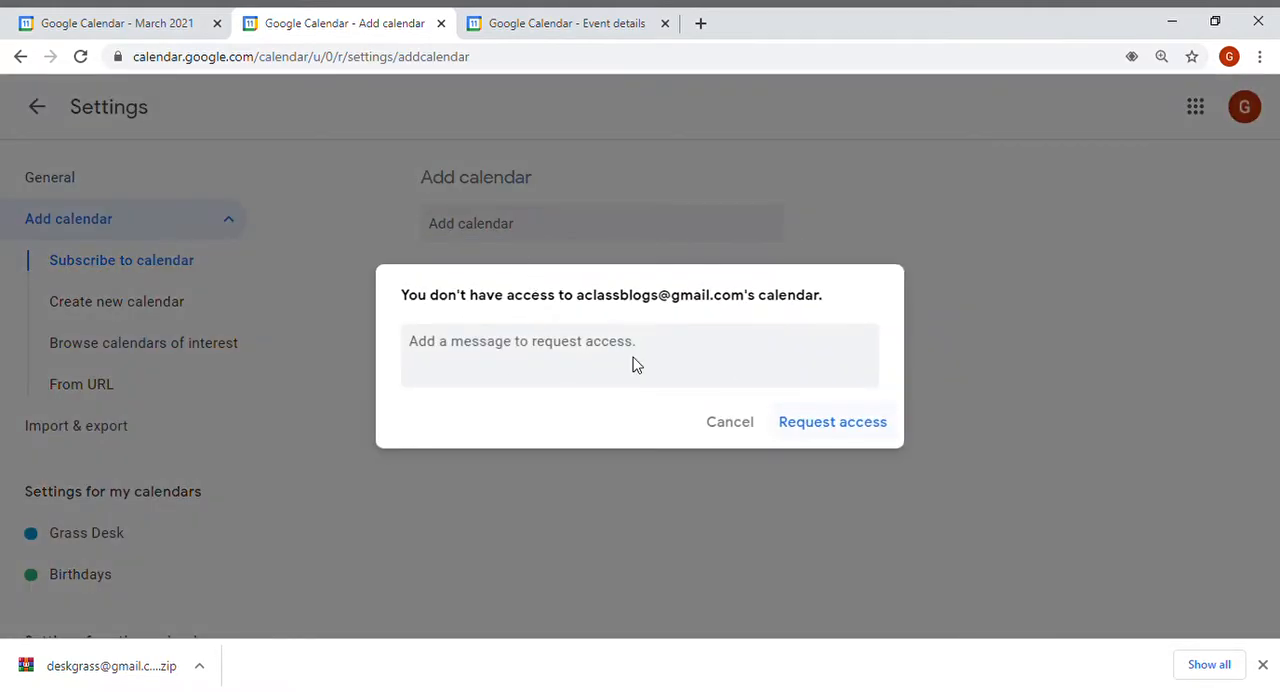
Request access to that calendar with the message "plaese add me".
left_click(558, 350)
type("plaese add me")
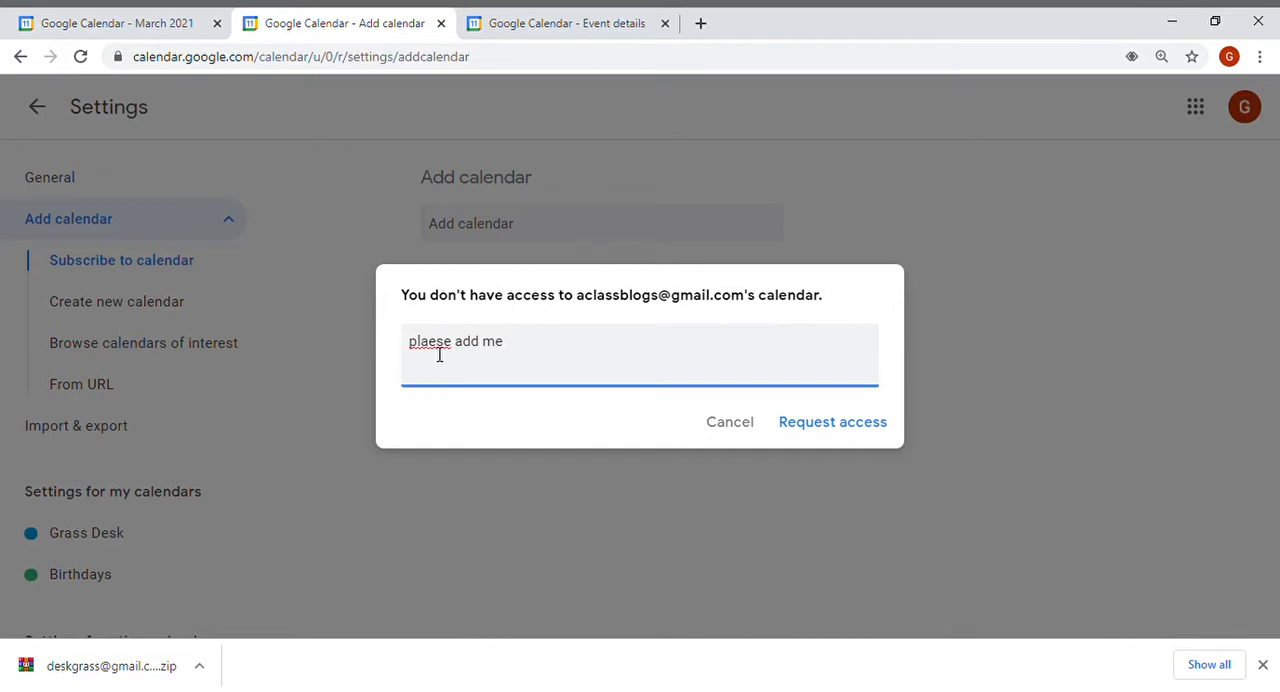
key("BackSpace")
type("a")
left_click(808, 432)
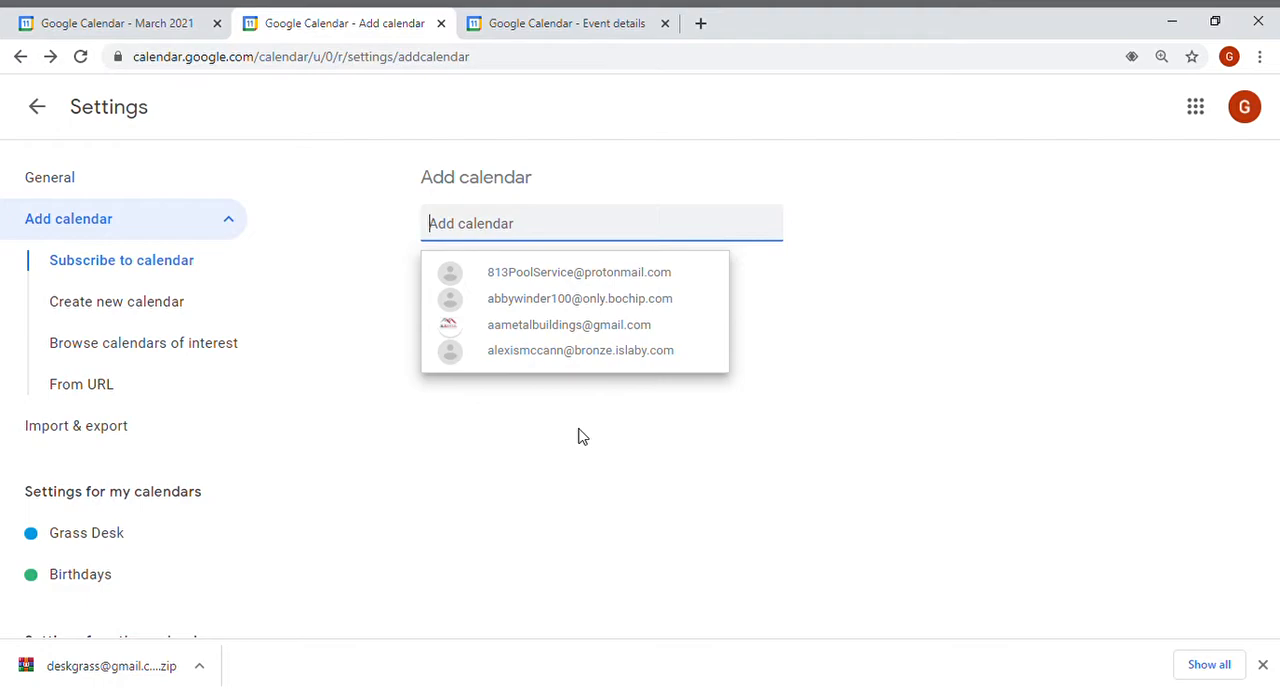
Open the Create new calendar form from the add other calendars menu, then go back to the calendar.
left_click(38, 117)
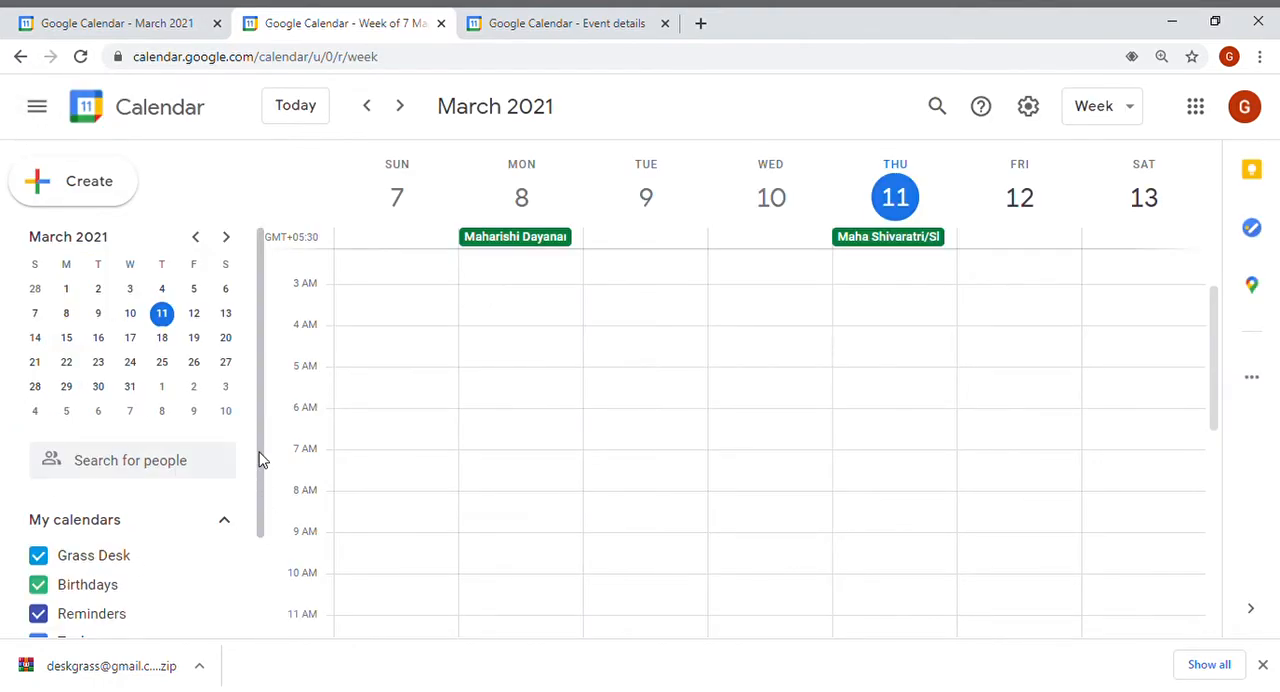
scroll(260, 457, "down", 2)
left_click(204, 558)
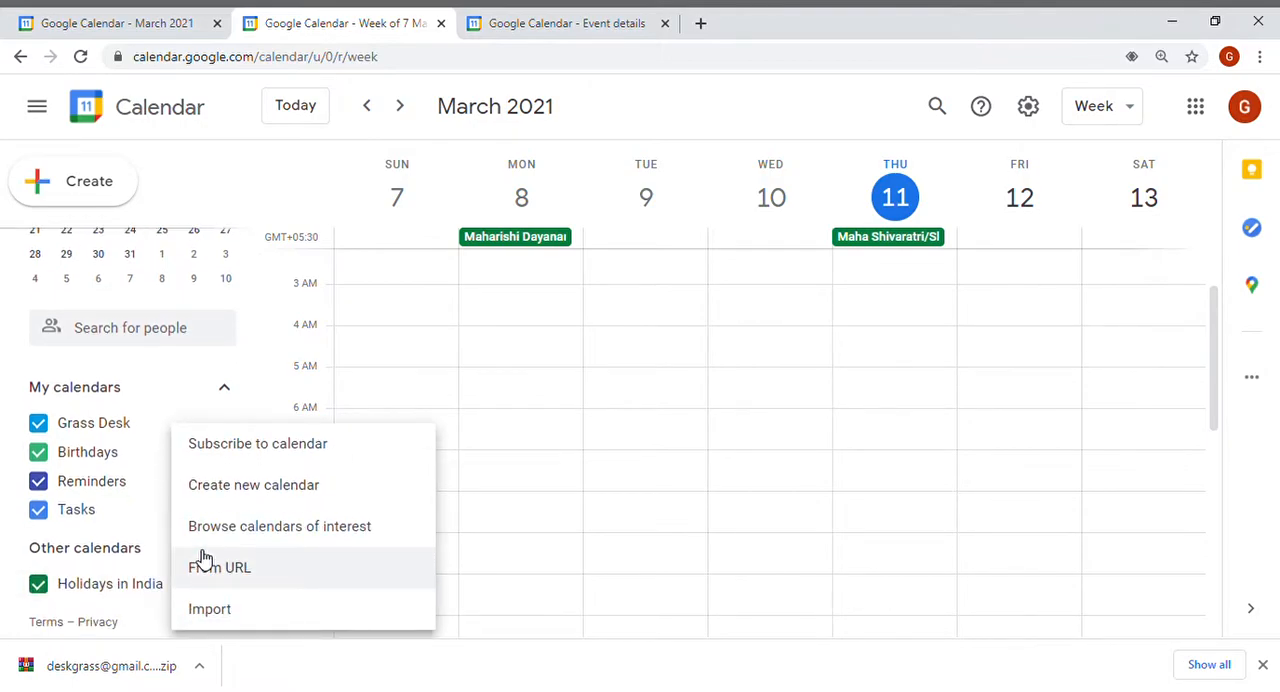
left_click(245, 500)
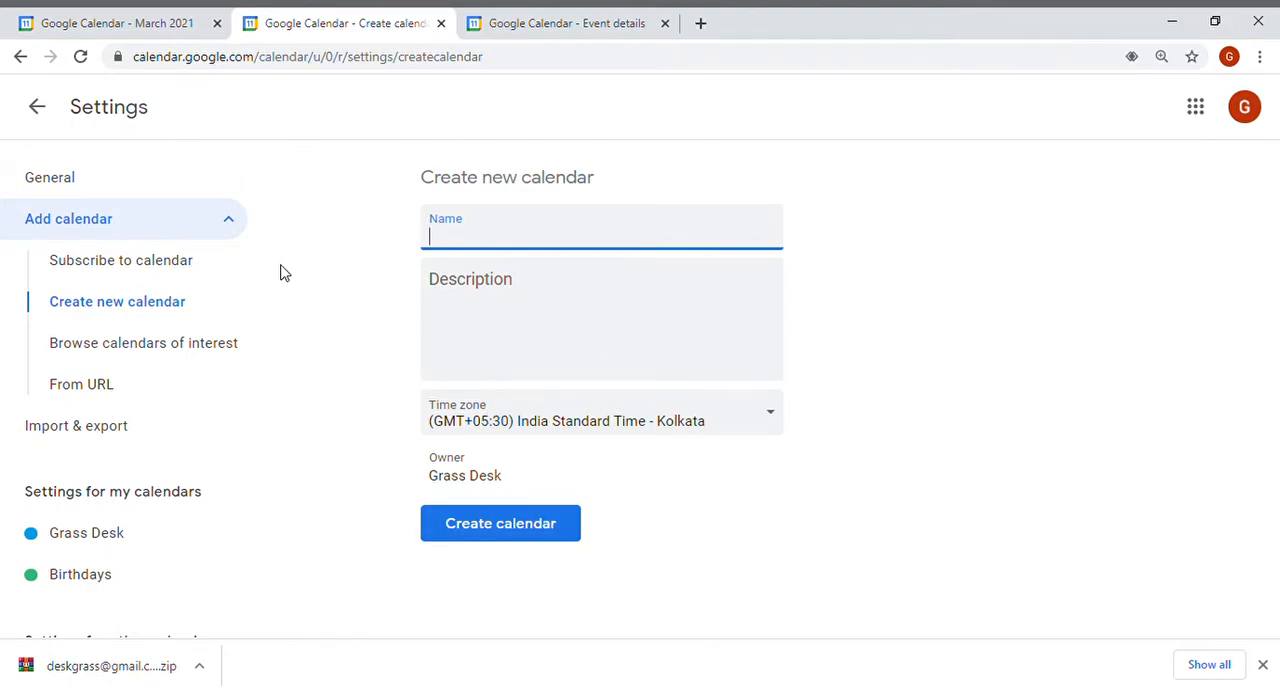
left_click(45, 118)
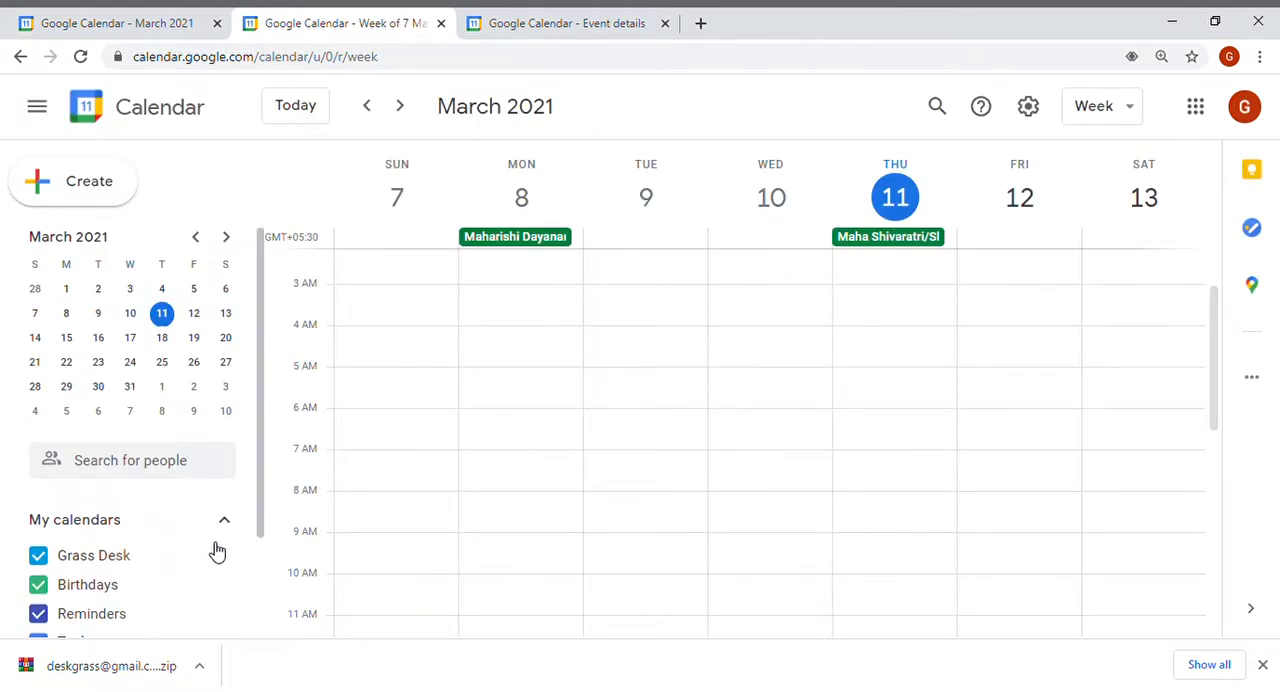
Open the Browse calendars of interest page from the add other calendars menu, look through it, then return to the calendar.
scroll(266, 480, "down", 3)
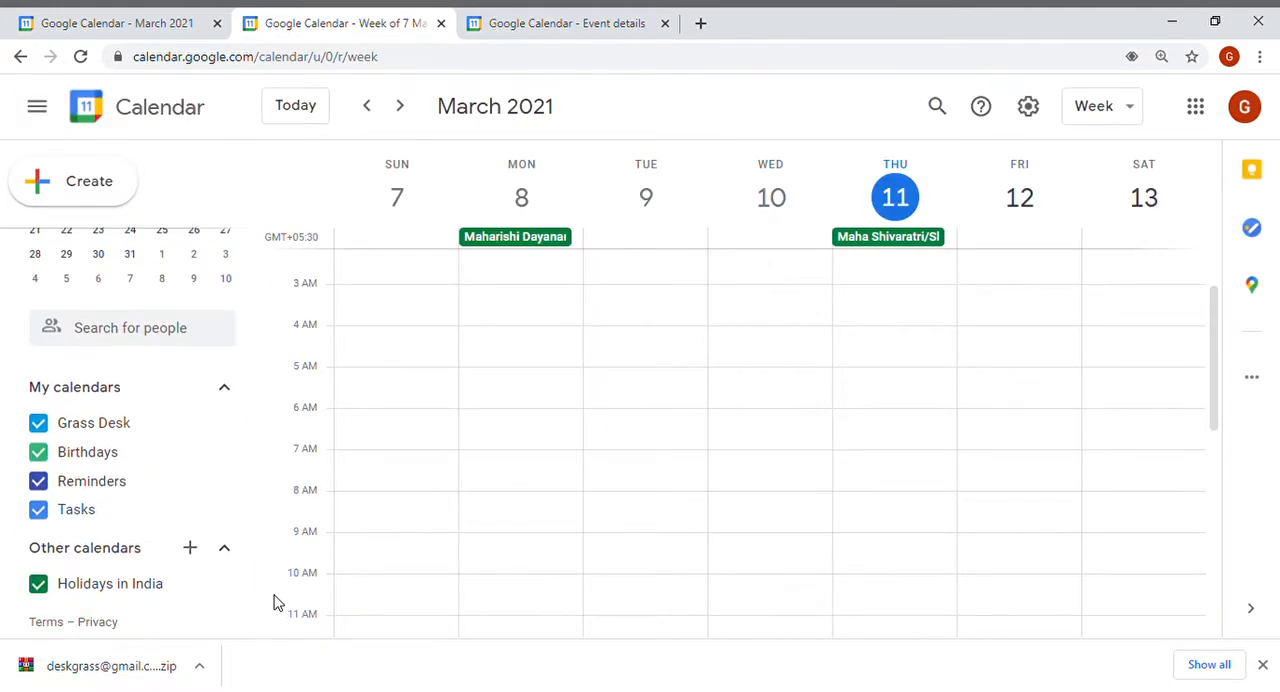
left_click(192, 550)
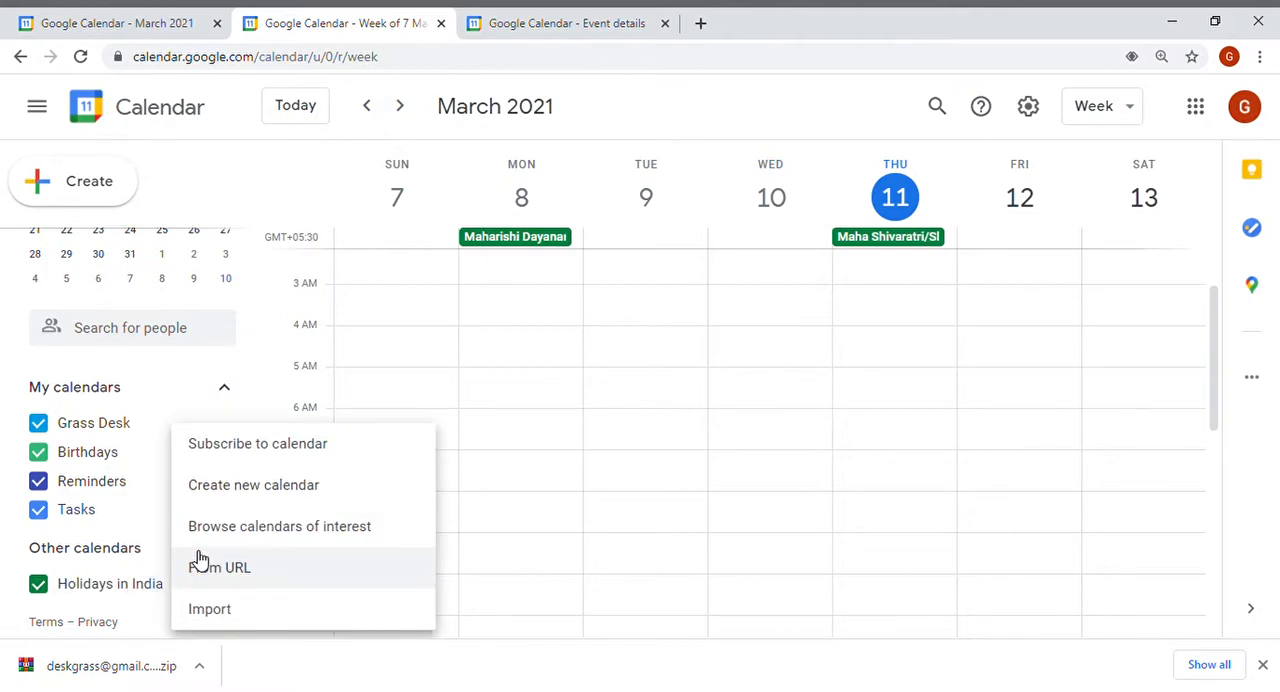
left_click(307, 540)
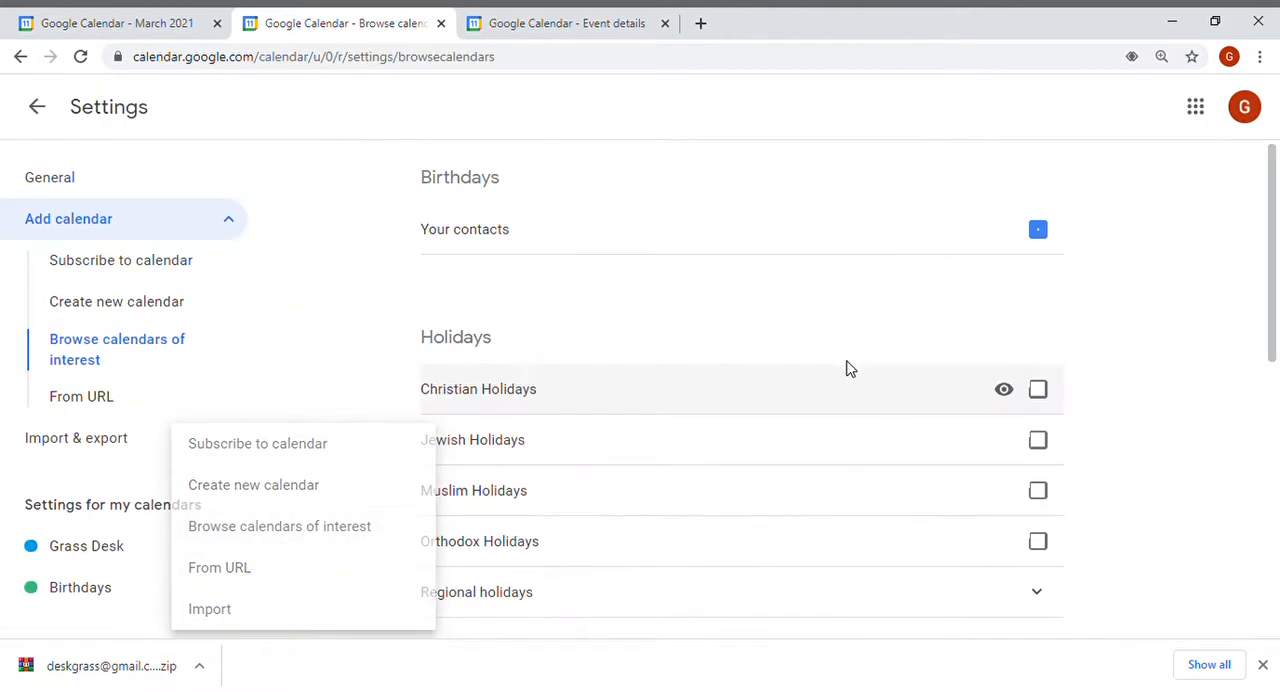
left_click_drag(1274, 233, 1274, 272)
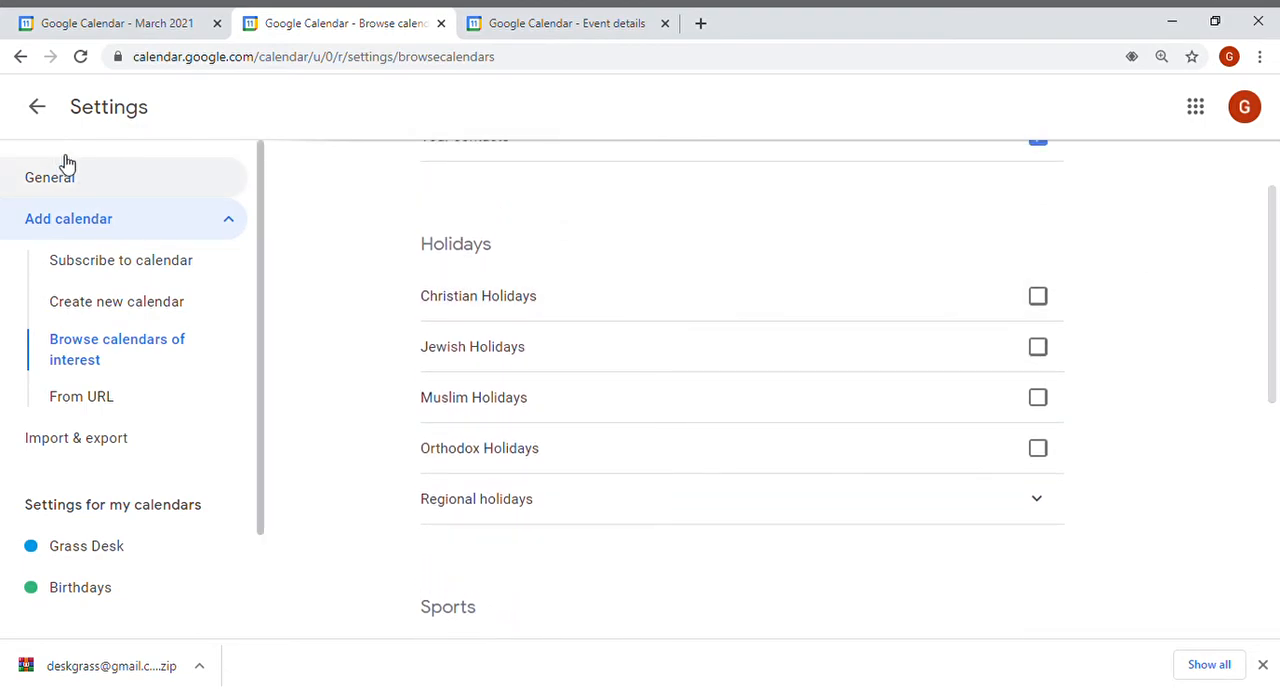
left_click(40, 112)
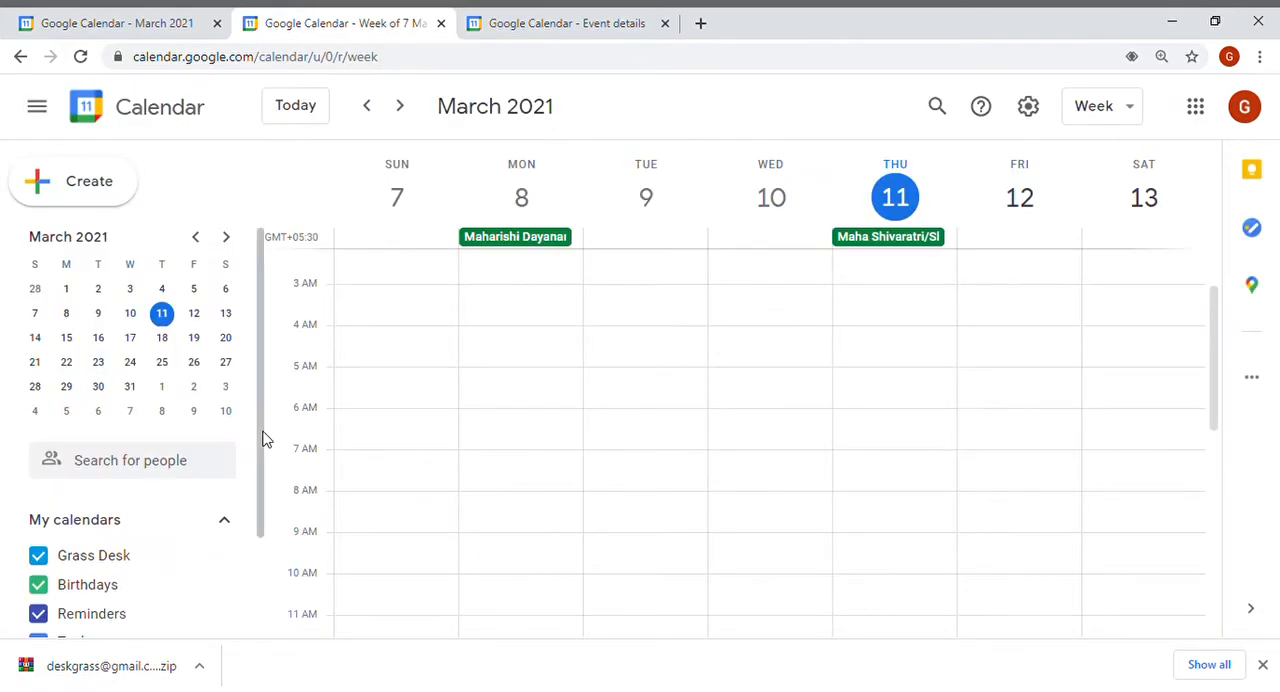
Open the From URL page from the add other calendars menu, then go back to the calendar.
scroll(265, 438, "down", 2)
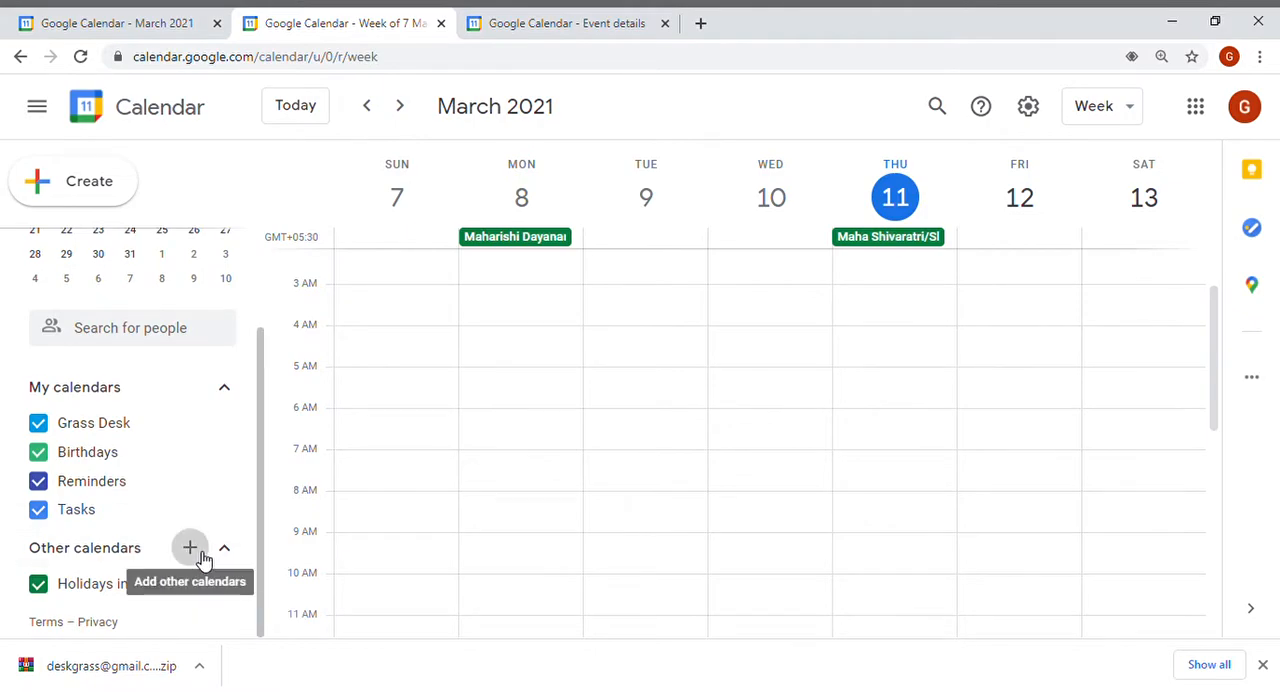
left_click(199, 557)
left_click(244, 586)
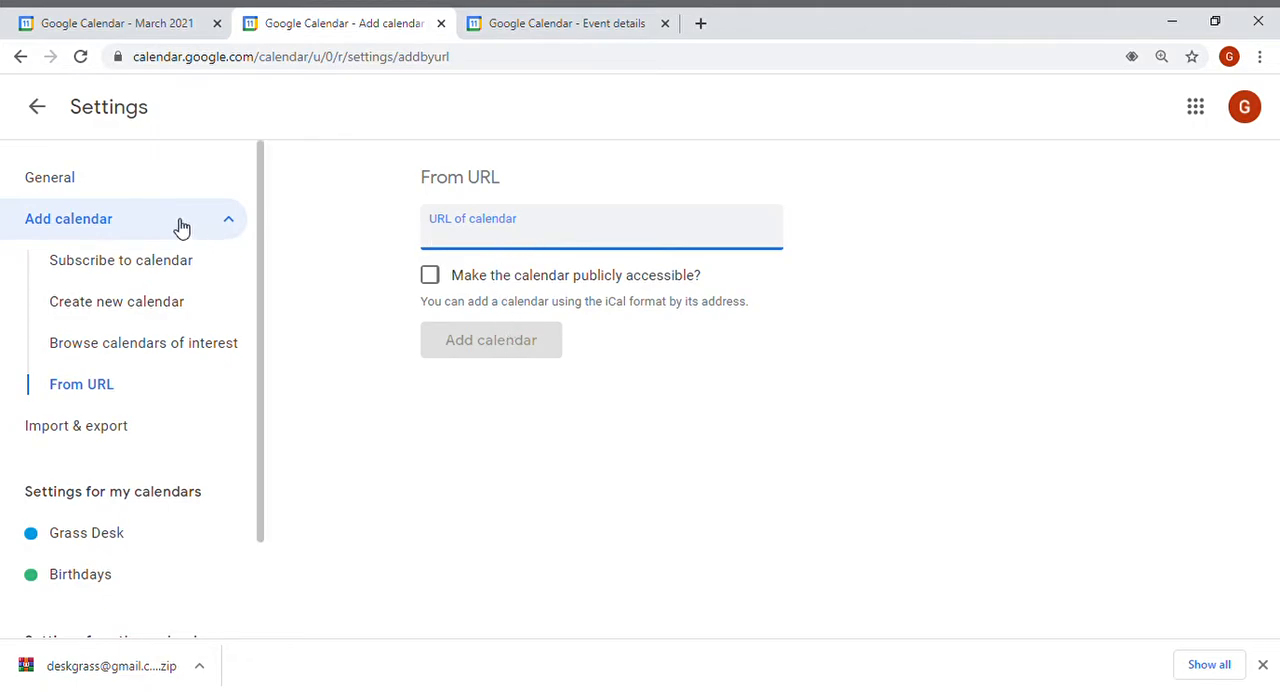
left_click(38, 109)
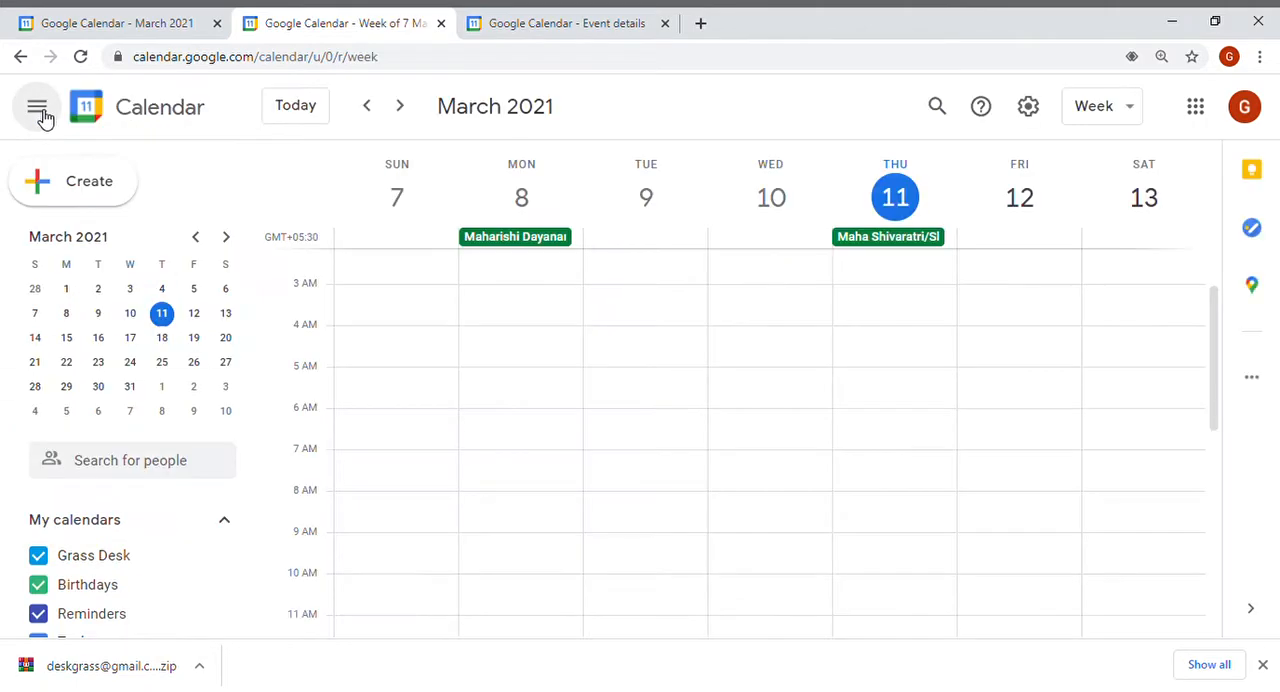
Open the Import page from the add other calendars menu, then go back to the calendar.
scroll(262, 475, "down", 2)
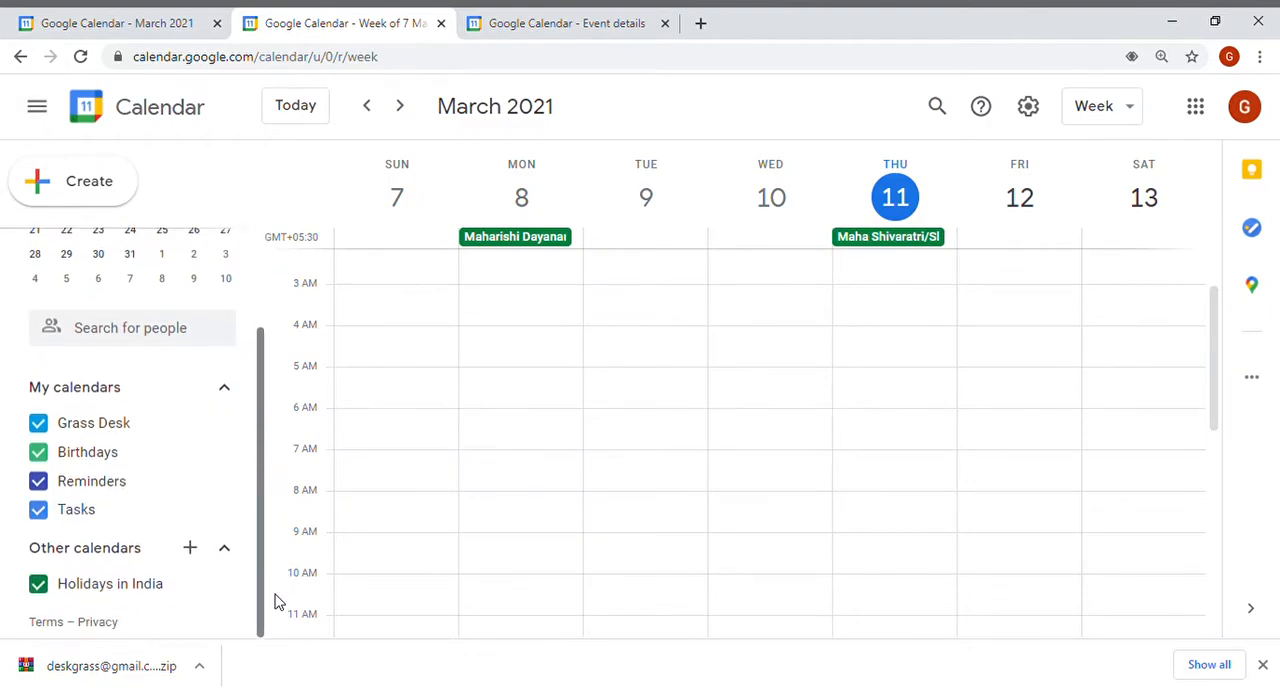
left_click(193, 549)
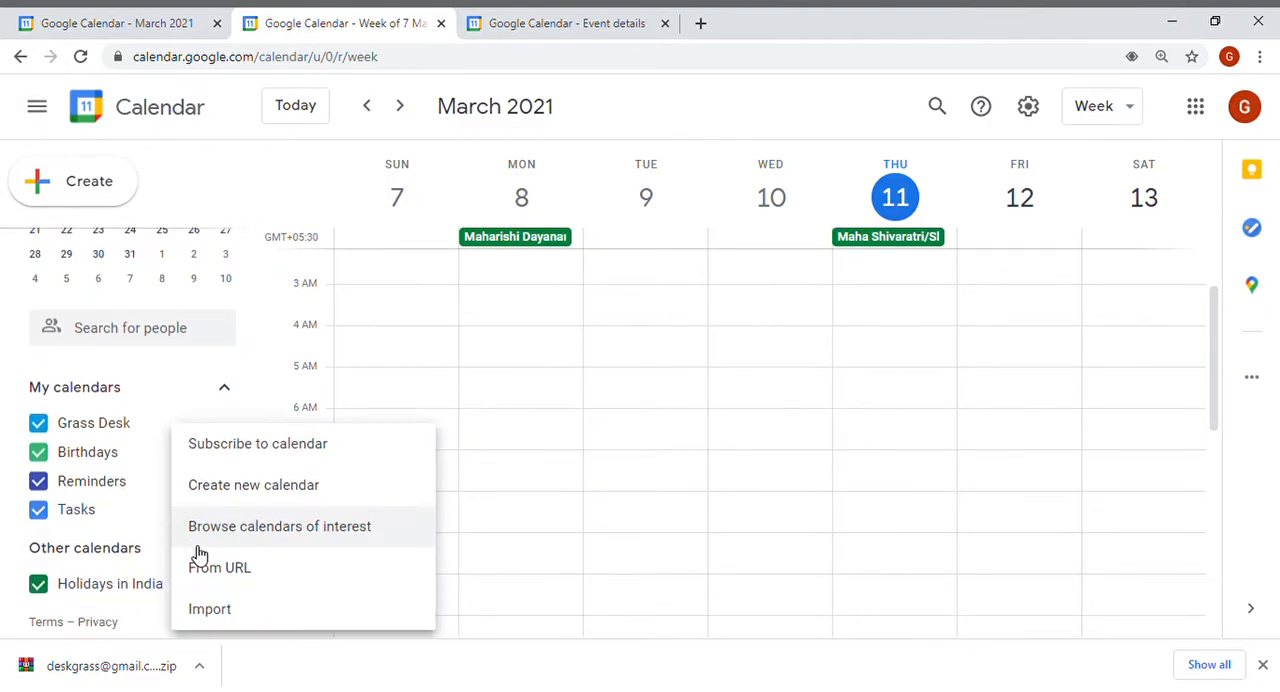
left_click(252, 611)
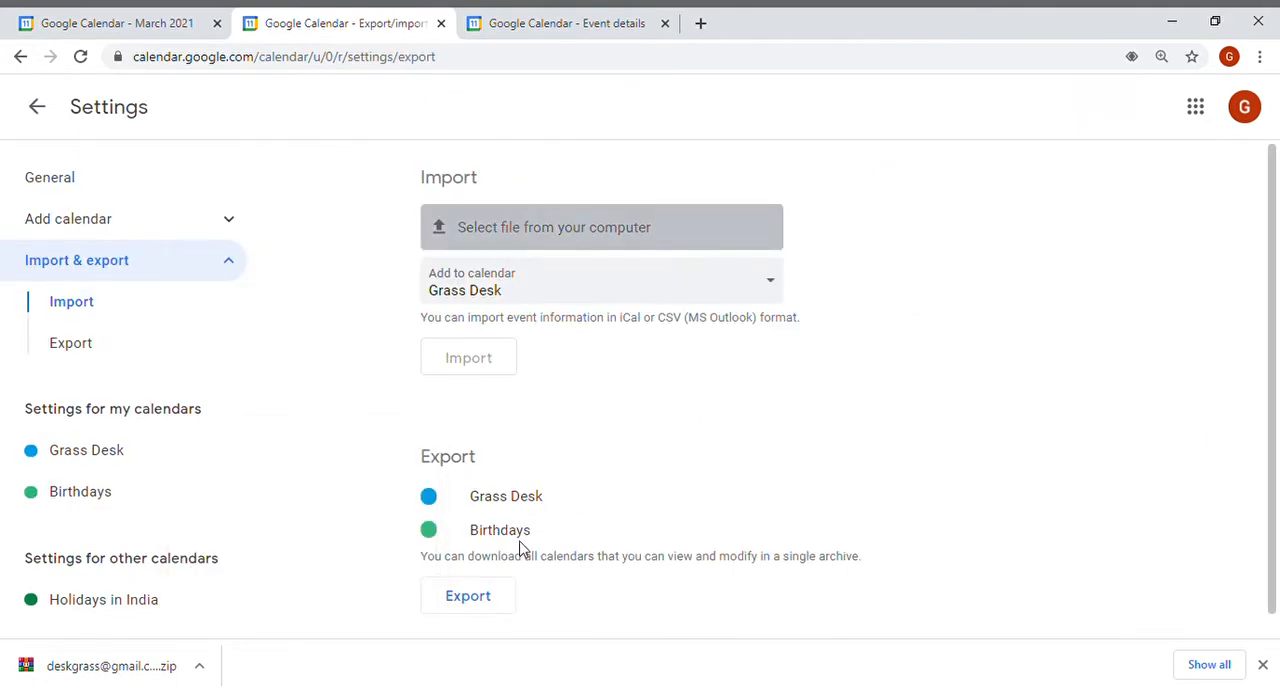
left_click(37, 107)
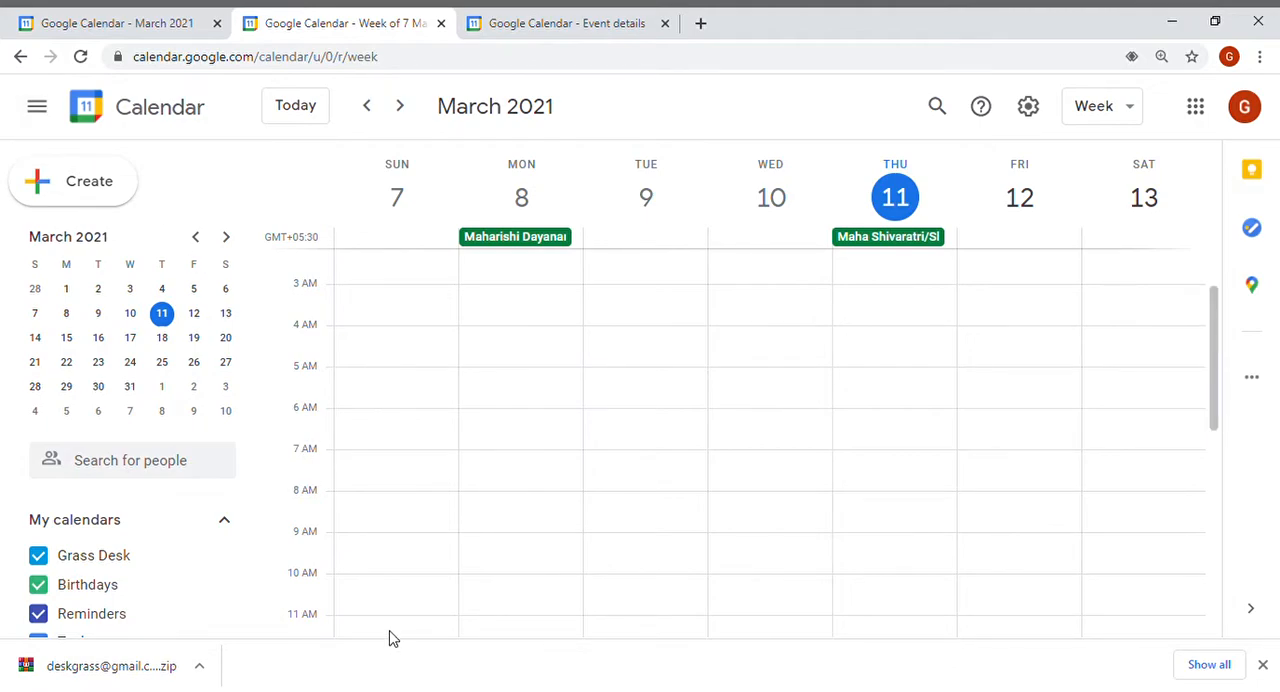
Create a new event and title it Birthday Party.
left_click(35, 184)
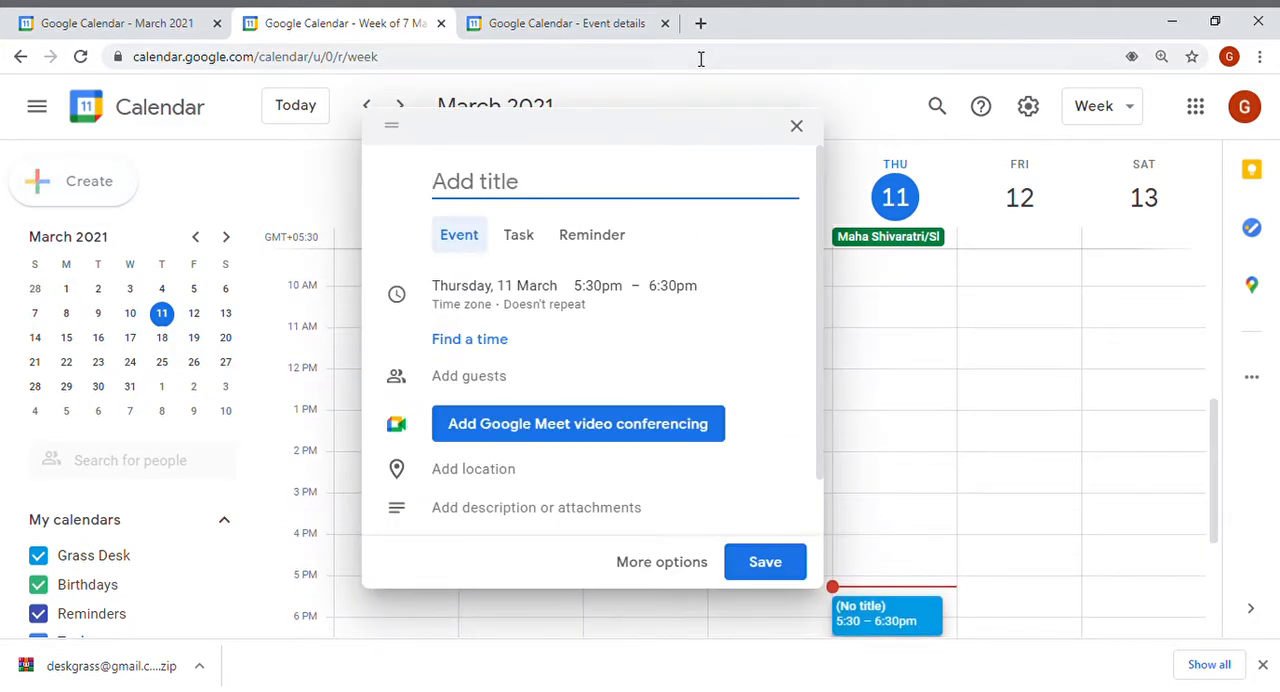
left_click(797, 128)
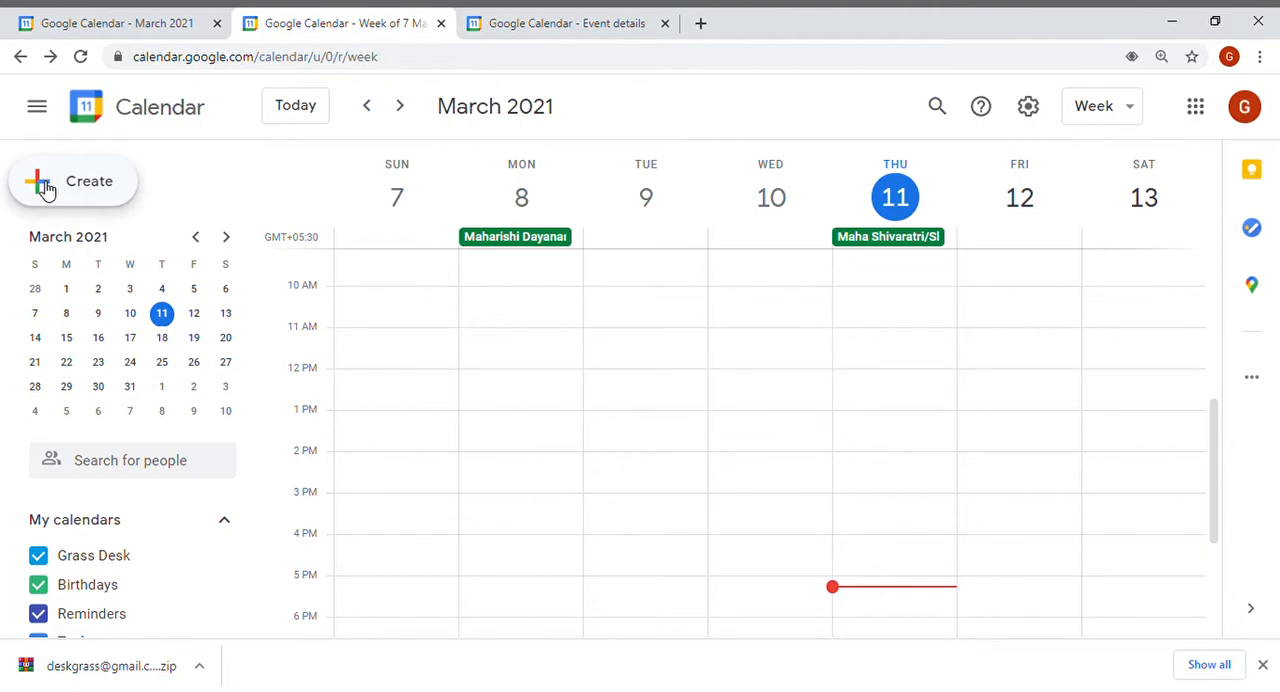
key("ctrl+plus")
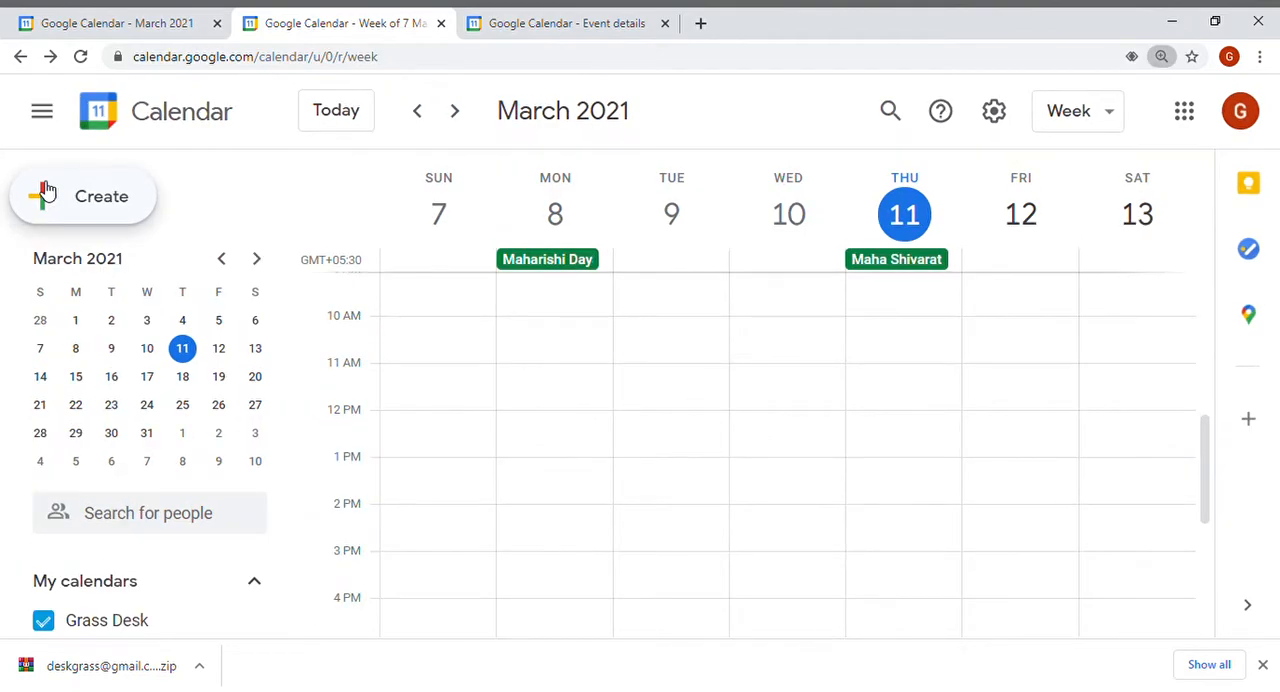
left_click(46, 195)
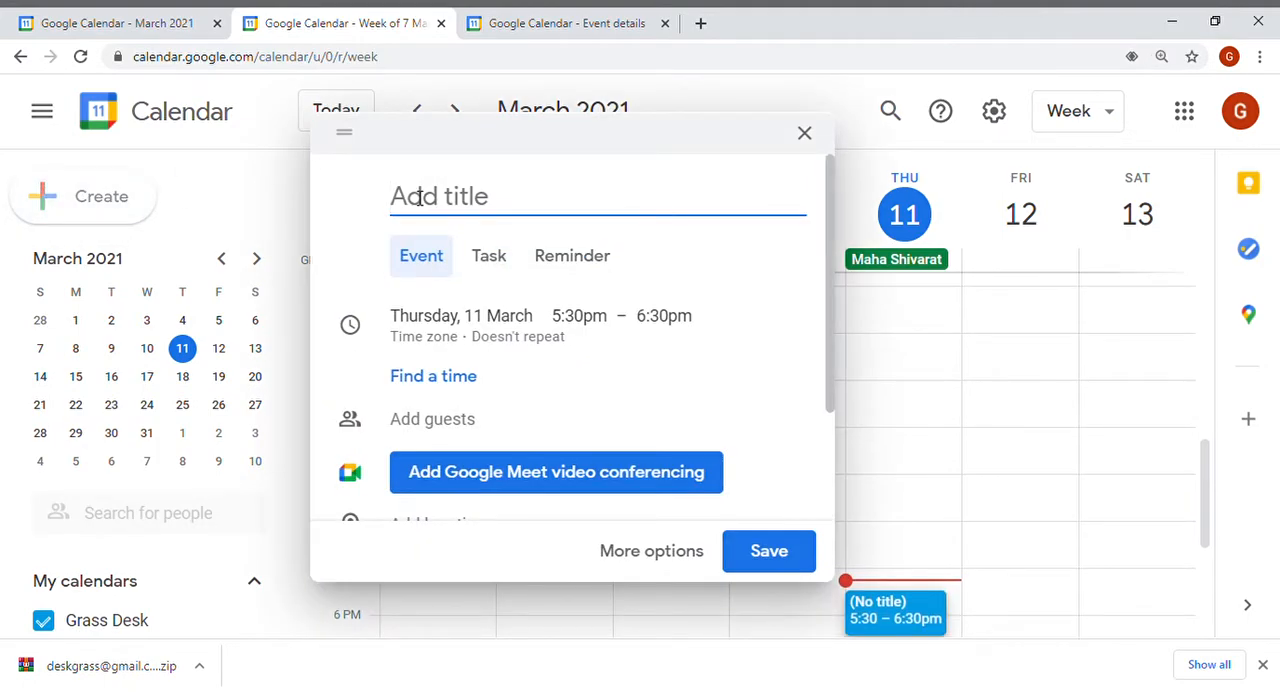
type("Bithday")
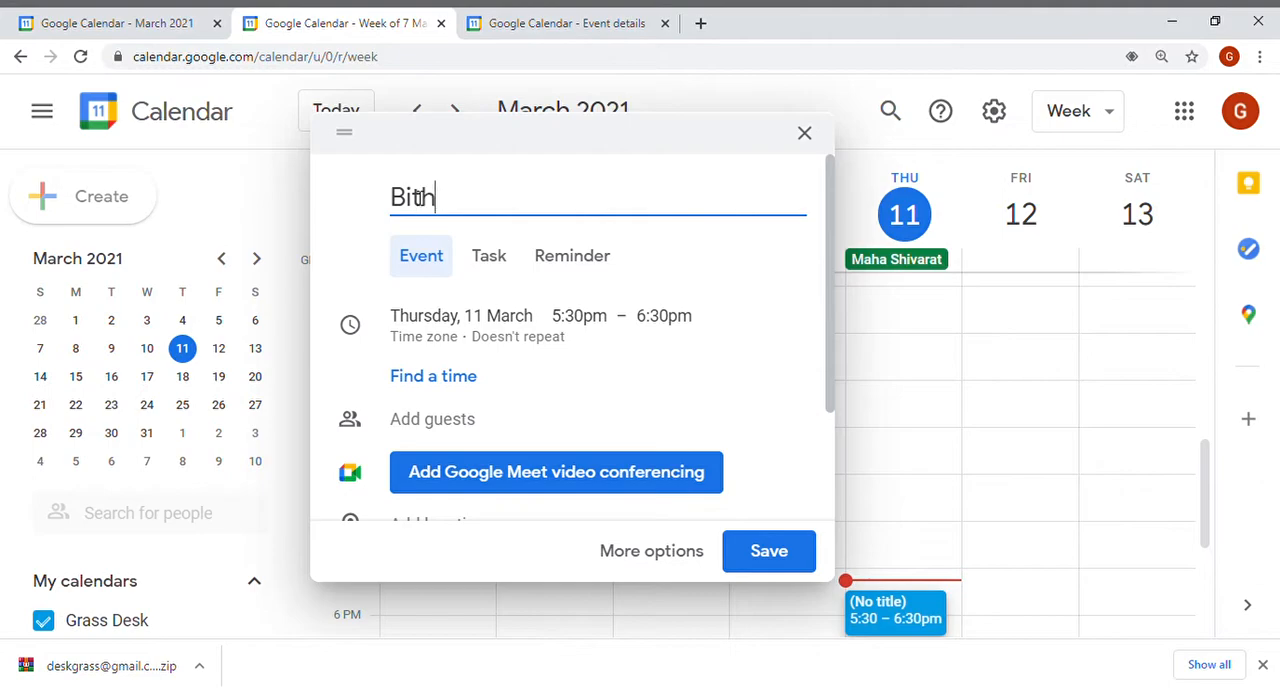
key("BackSpace")
key("BackSpace")
key("BackSpace")
key("BackSpace")
key("BackSpace")
key("BackSpace")
type("rthday PArt")
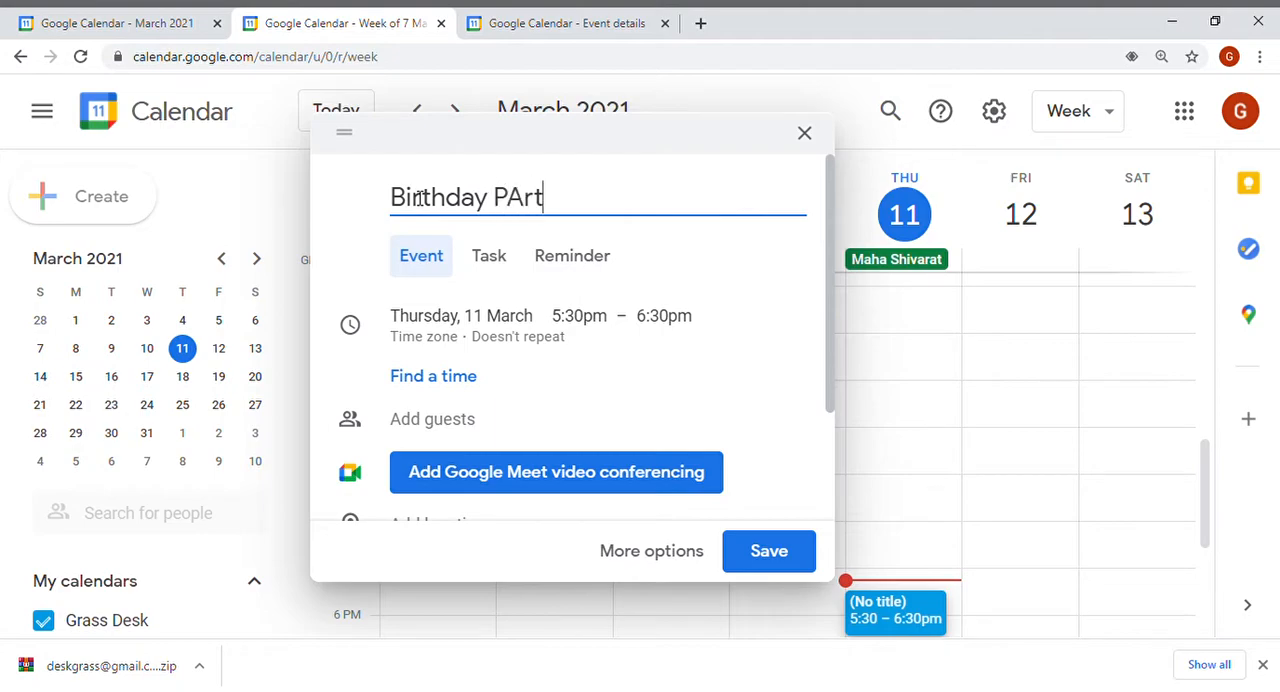
type("rty")
Change the event's date to Thursday, 18 March.
left_click(441, 263)
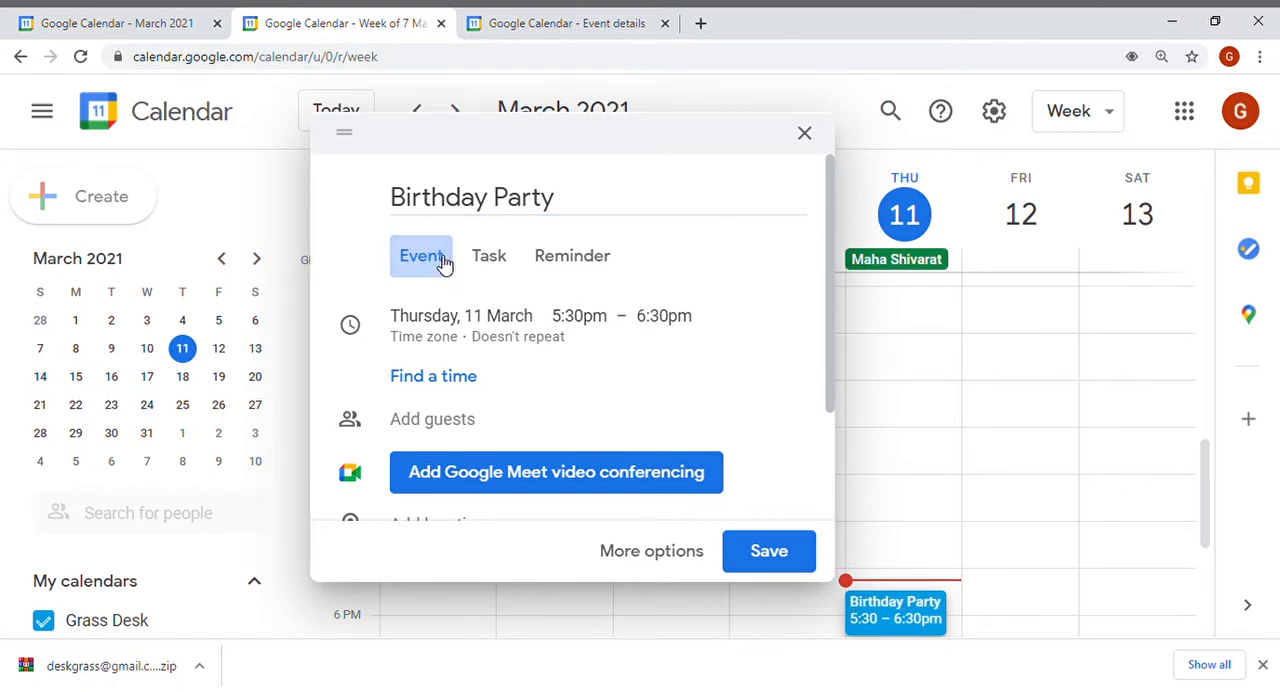
left_click(500, 325)
left_click(500, 323)
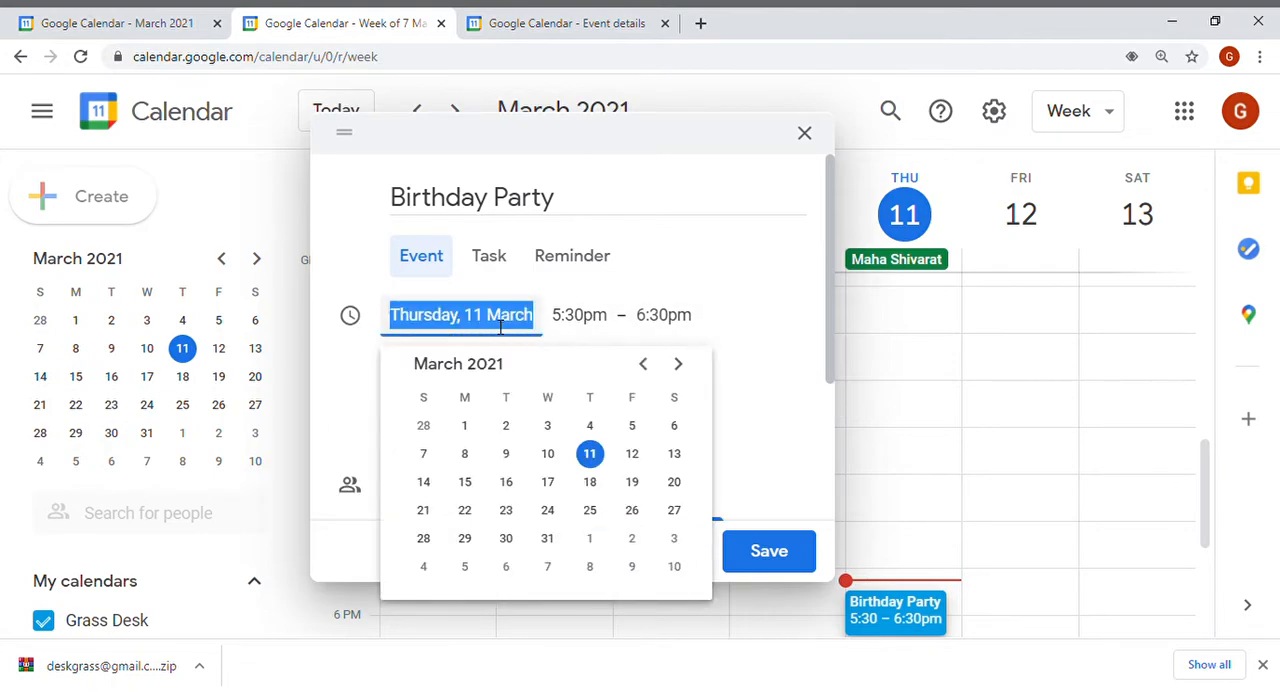
left_click(592, 484)
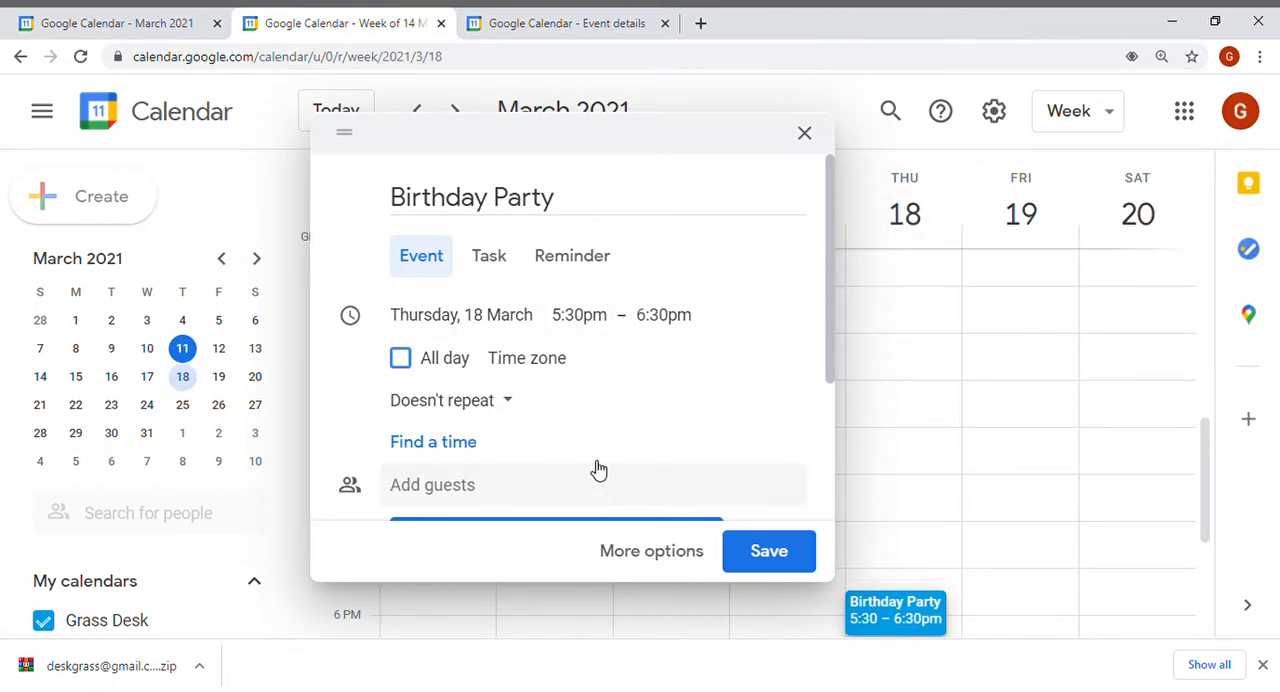
Set the event to run from 5:45pm to 7:15pm, choosing Doesn't repeat for its recurrence.
left_click(585, 326)
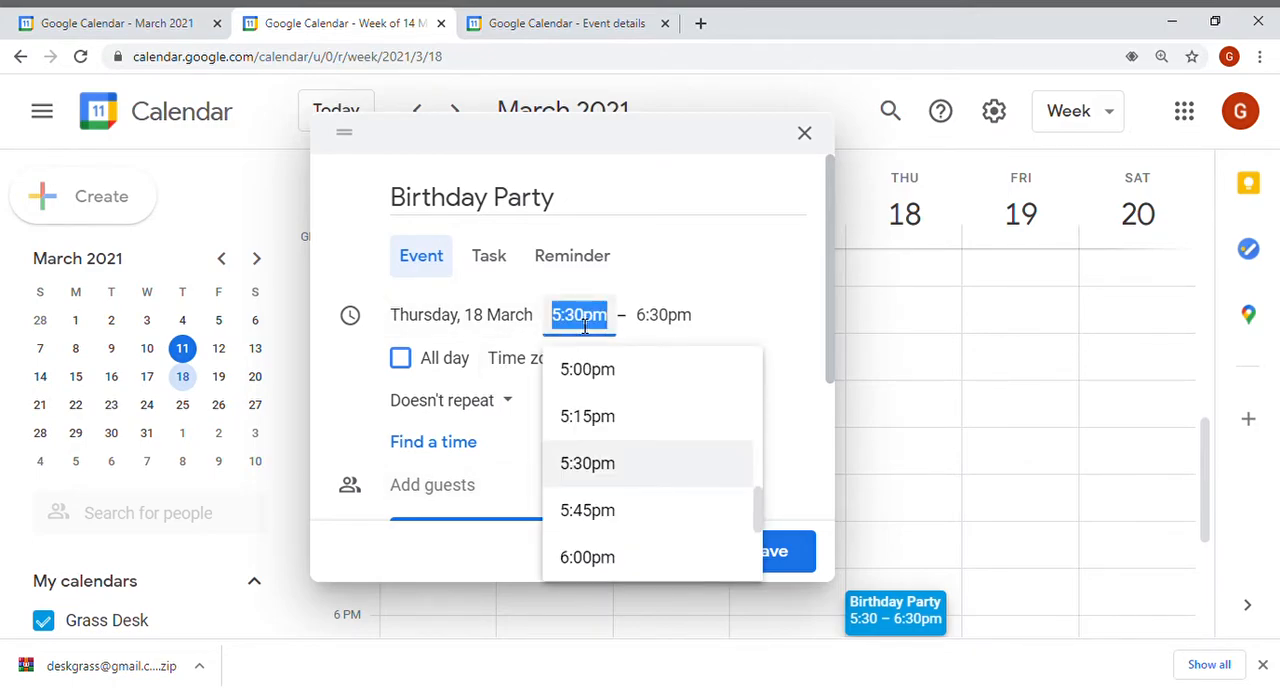
left_click(607, 513)
left_click(674, 323)
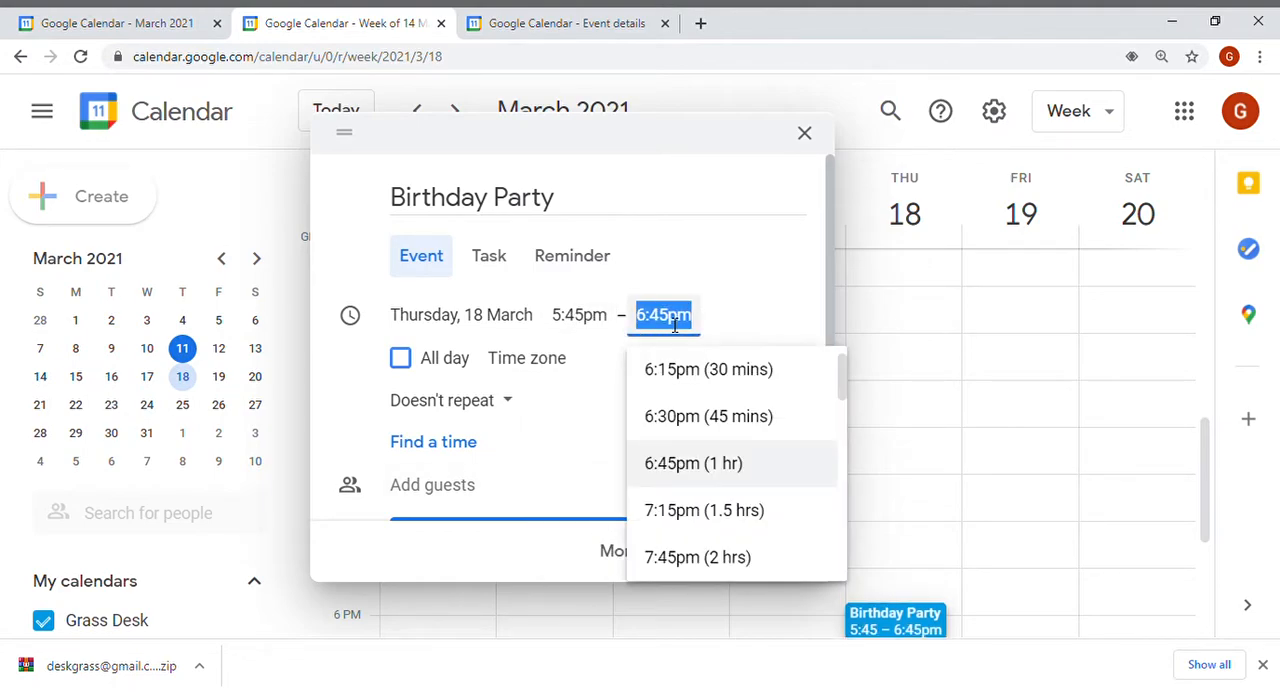
left_click(694, 512)
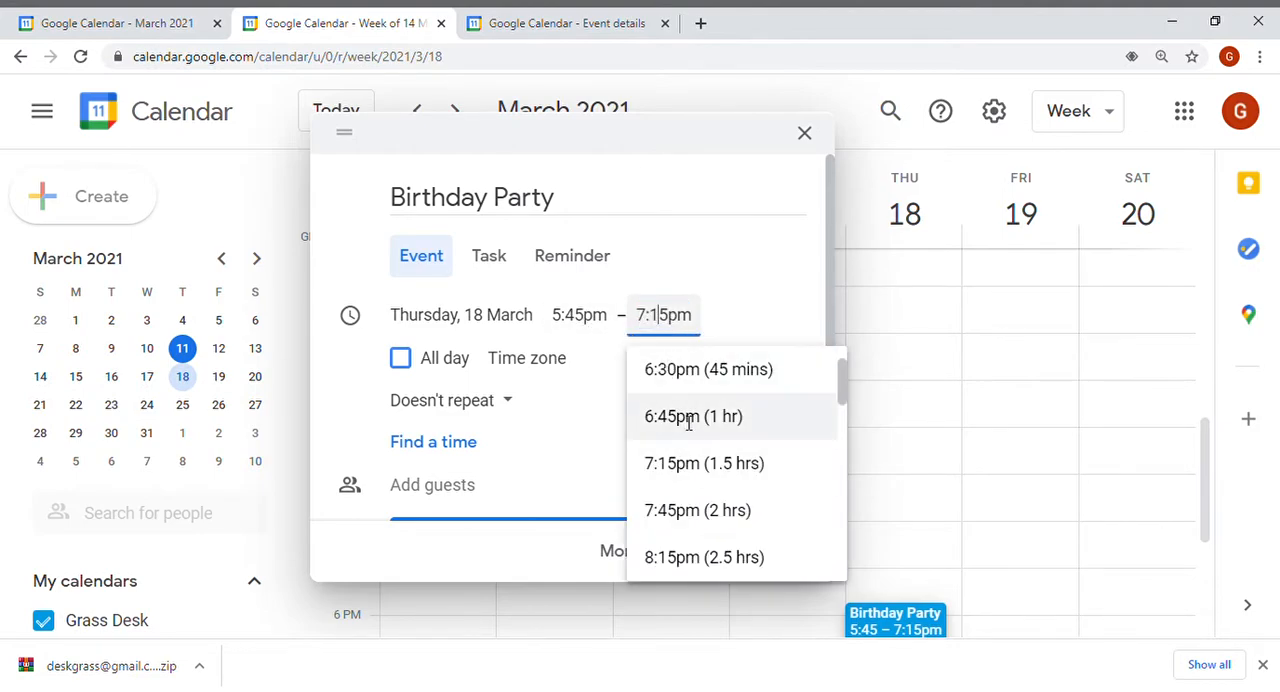
left_click(692, 466)
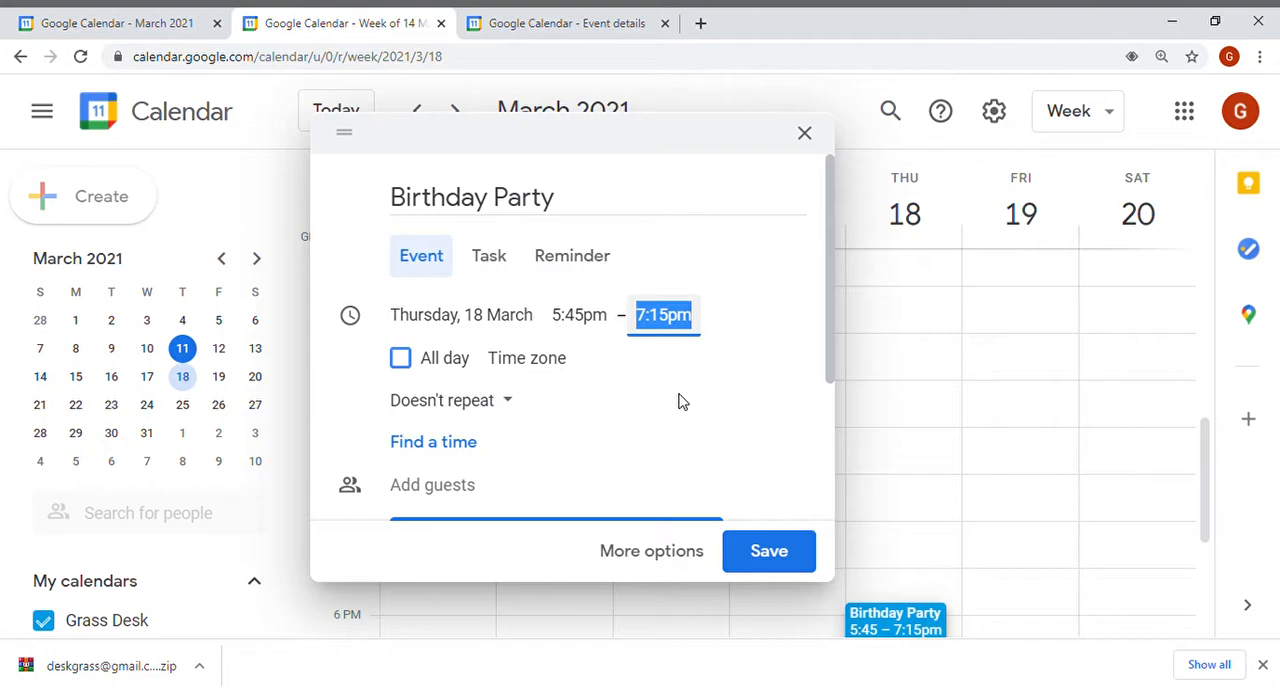
left_click(501, 405)
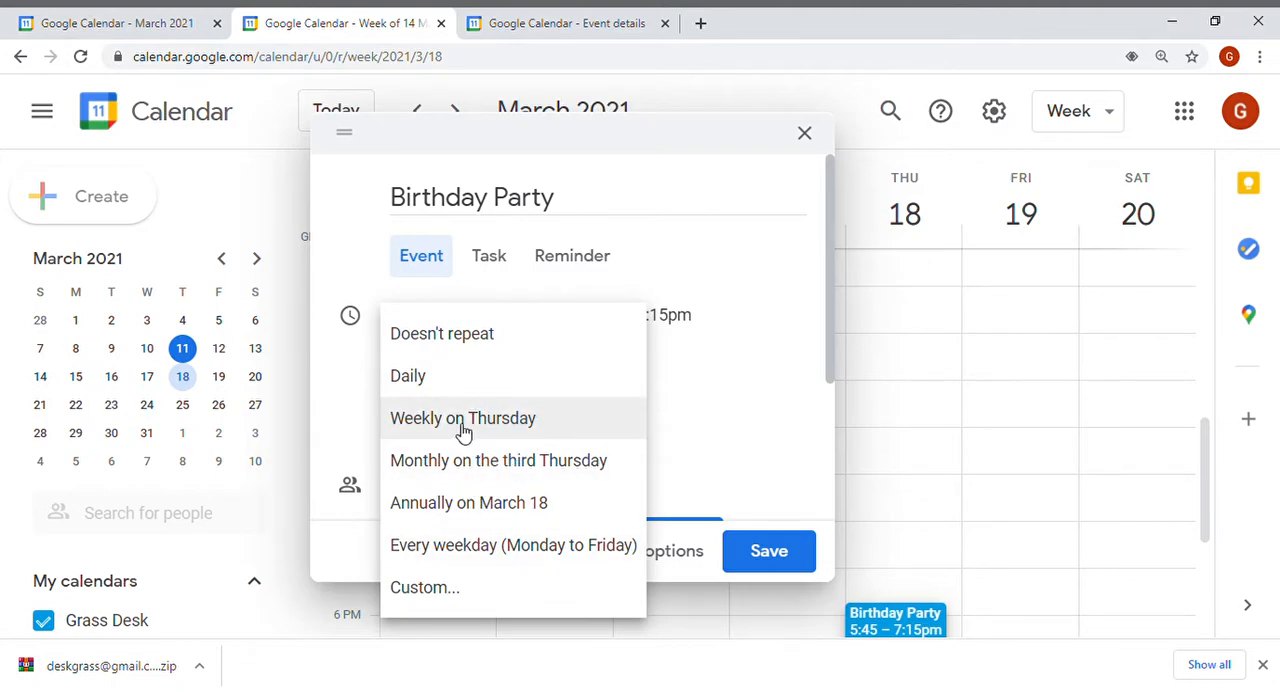
left_click(435, 338)
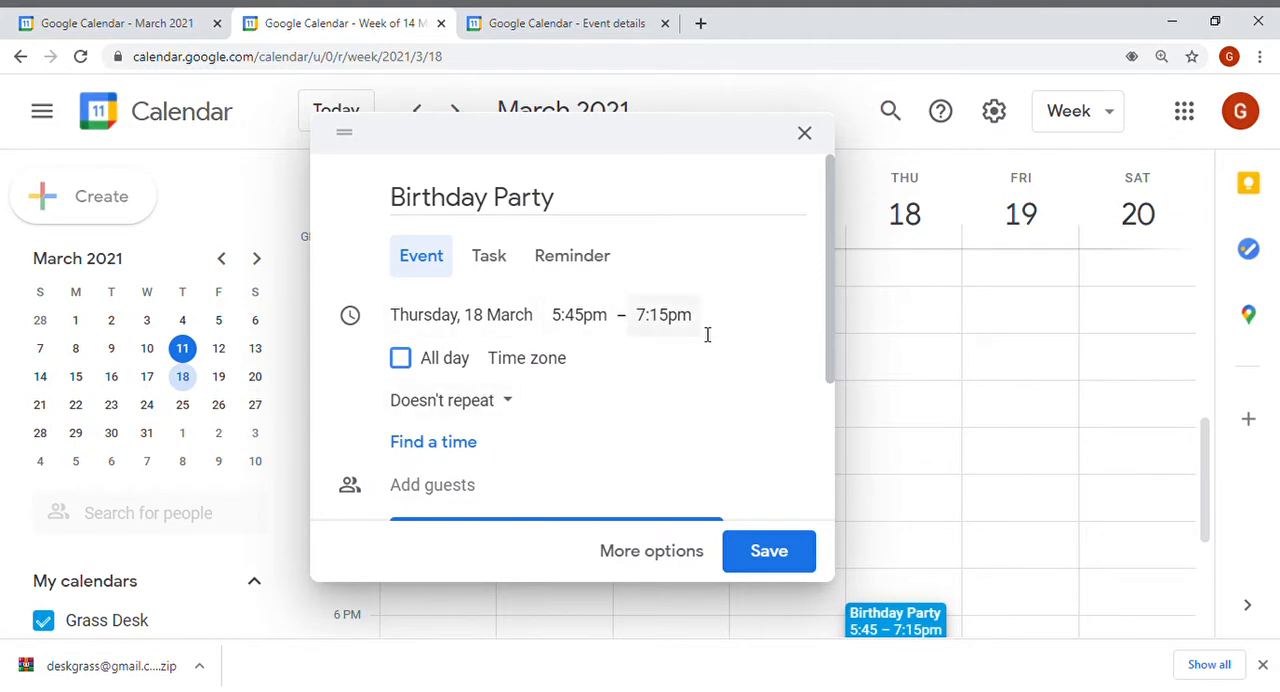
Add a guest to the event by entering their Gmail address.
left_click_drag(833, 306, 847, 407)
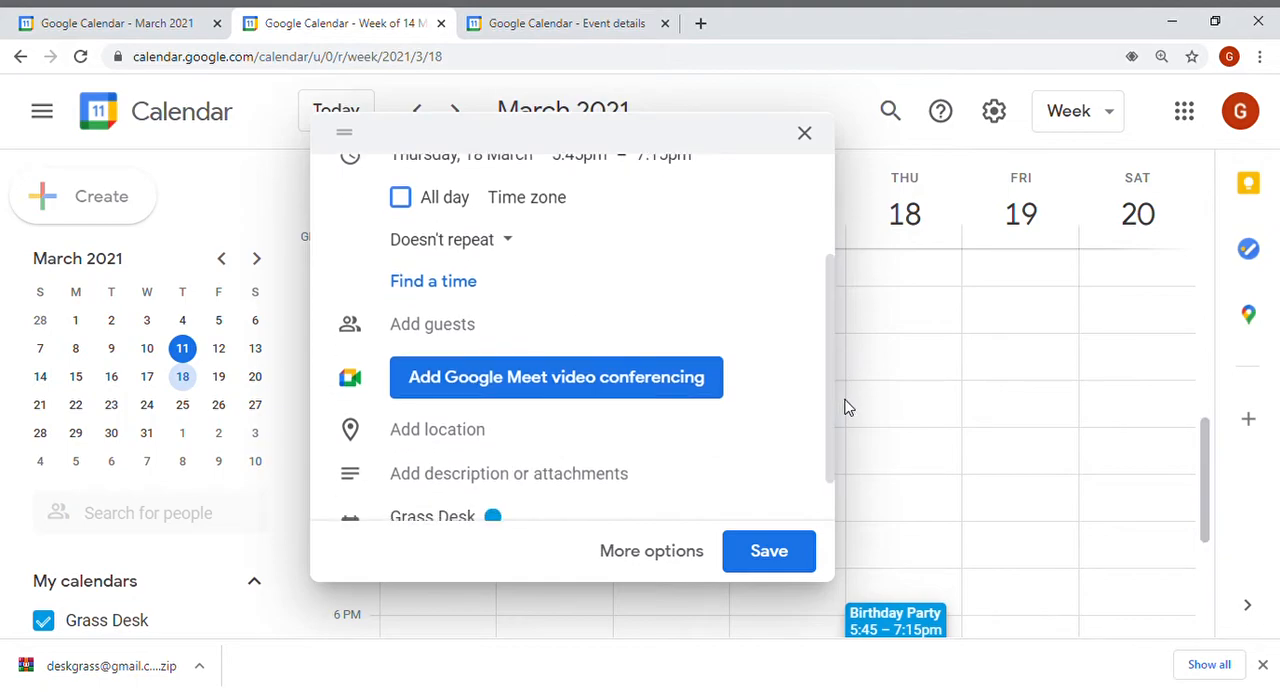
left_click(591, 334)
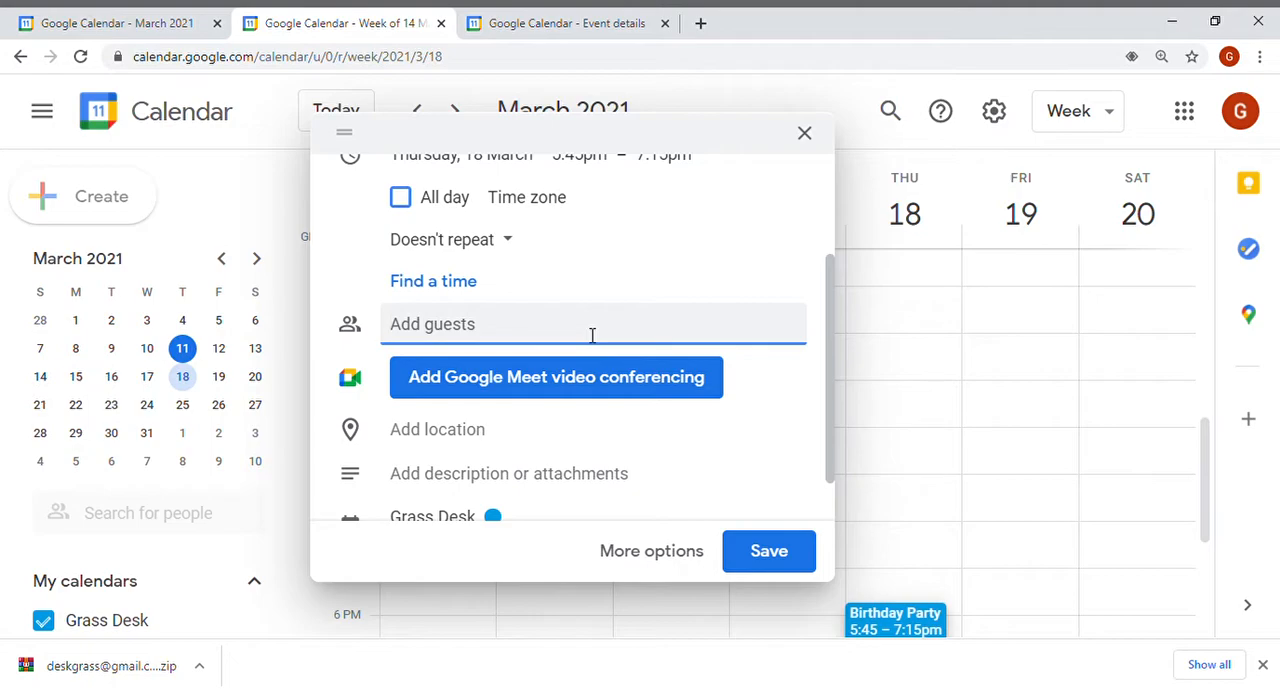
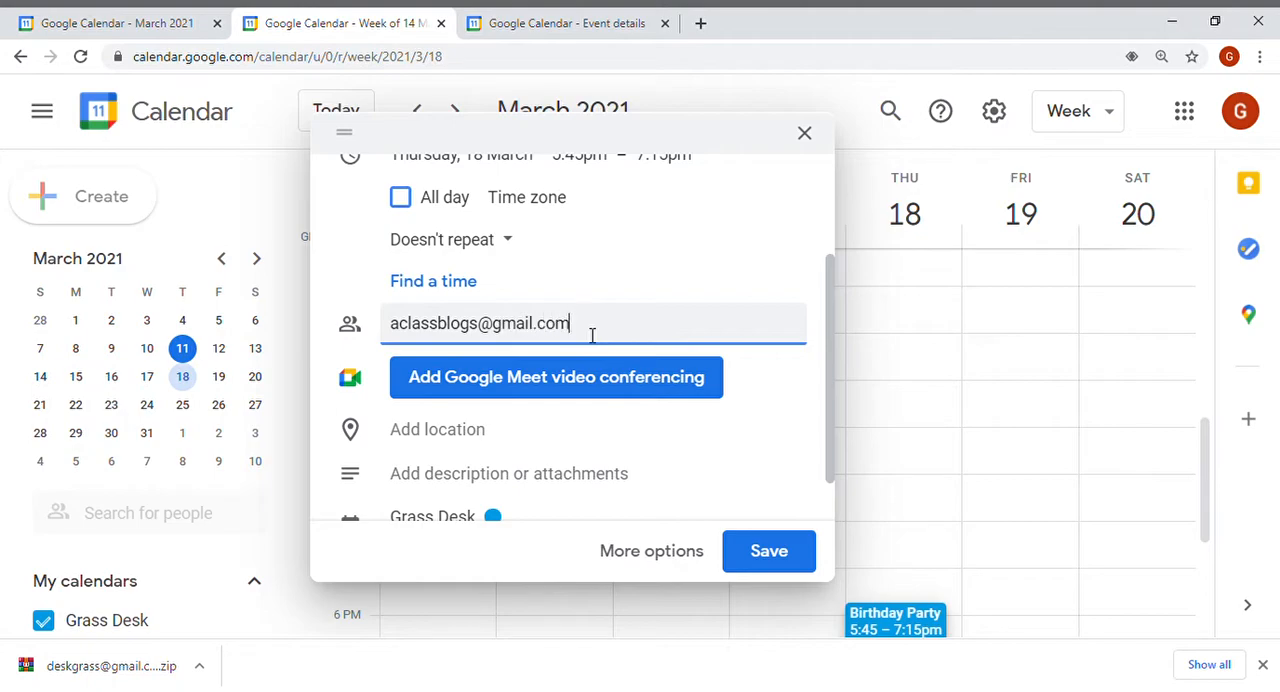
key("Return")
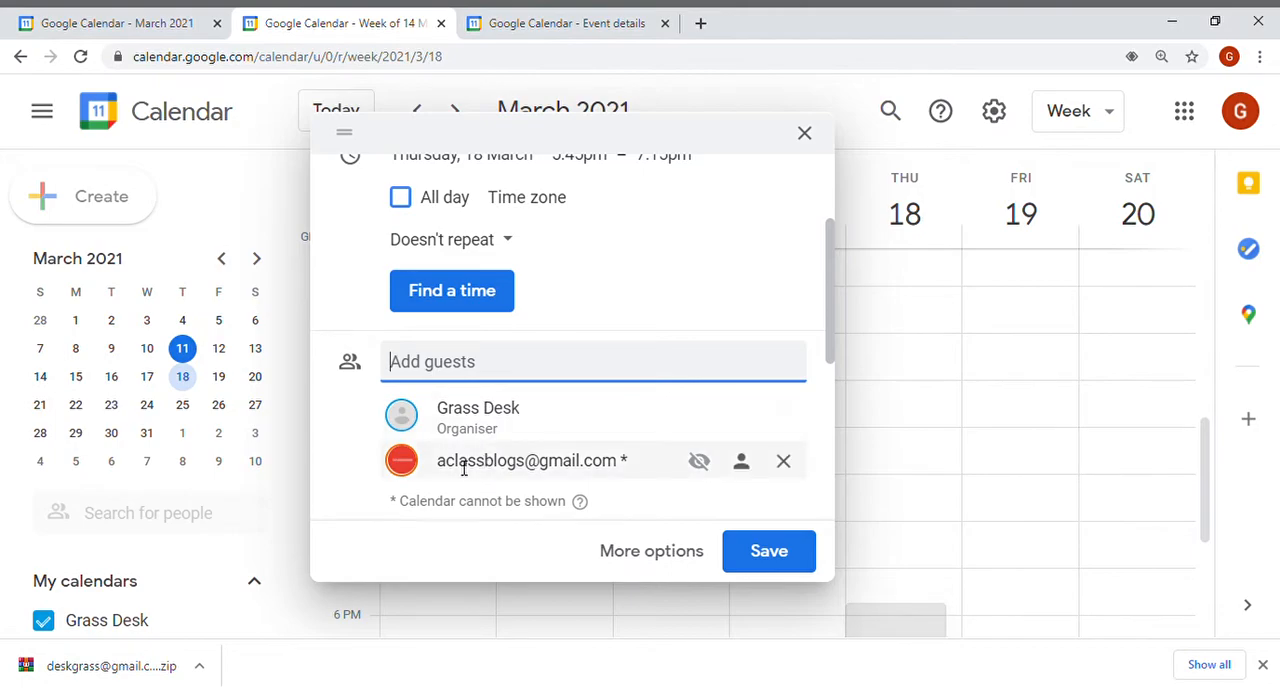
mouse_move(457, 464)
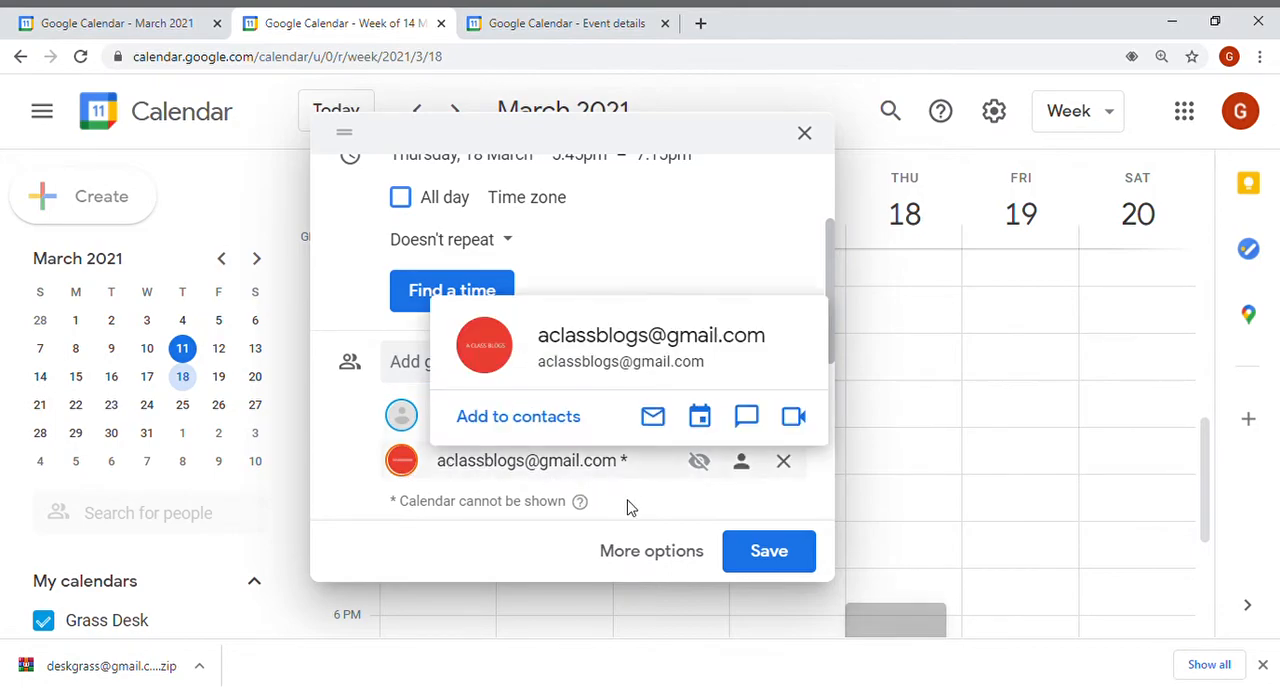
Set the event's location to Delhi, India.
left_click_drag(834, 314, 837, 391)
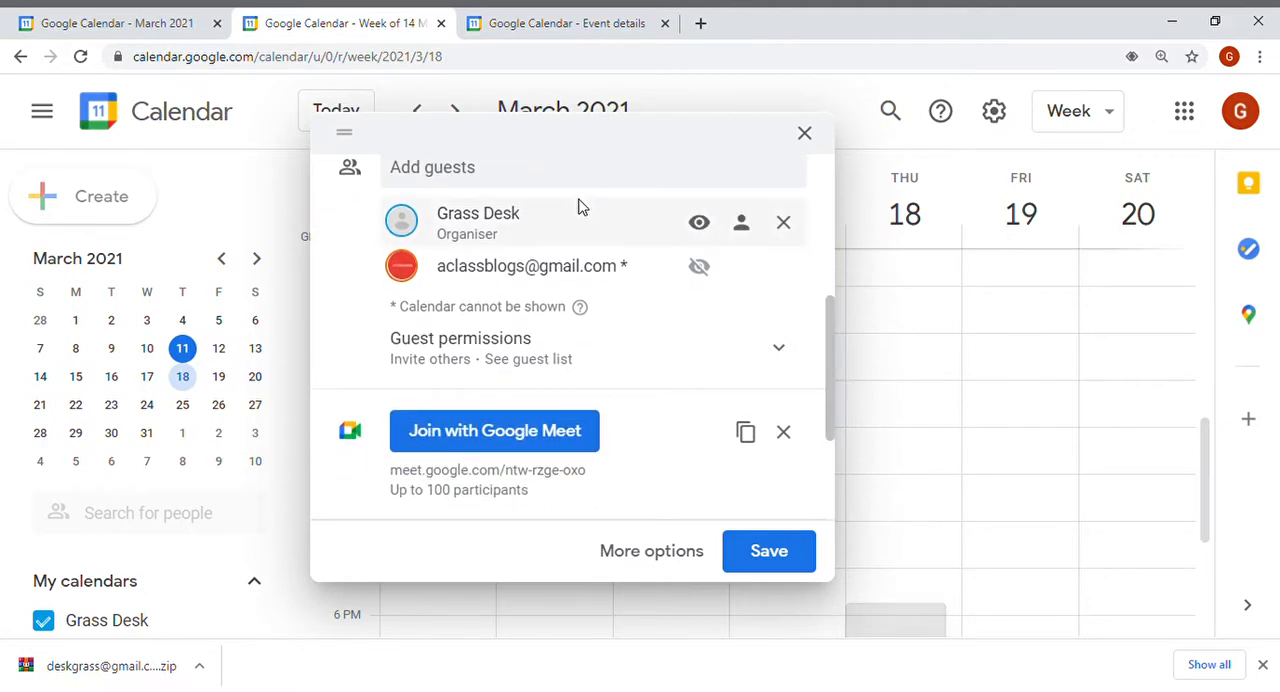
left_click_drag(834, 351, 836, 421)
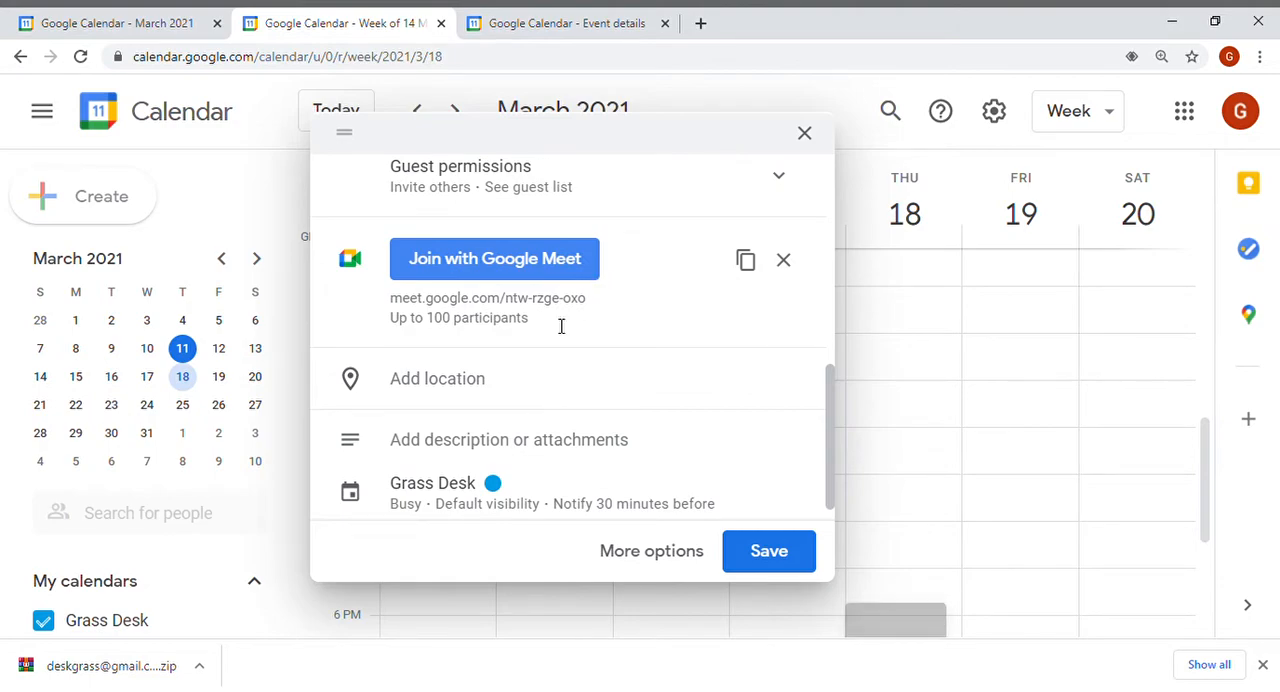
left_click(504, 380)
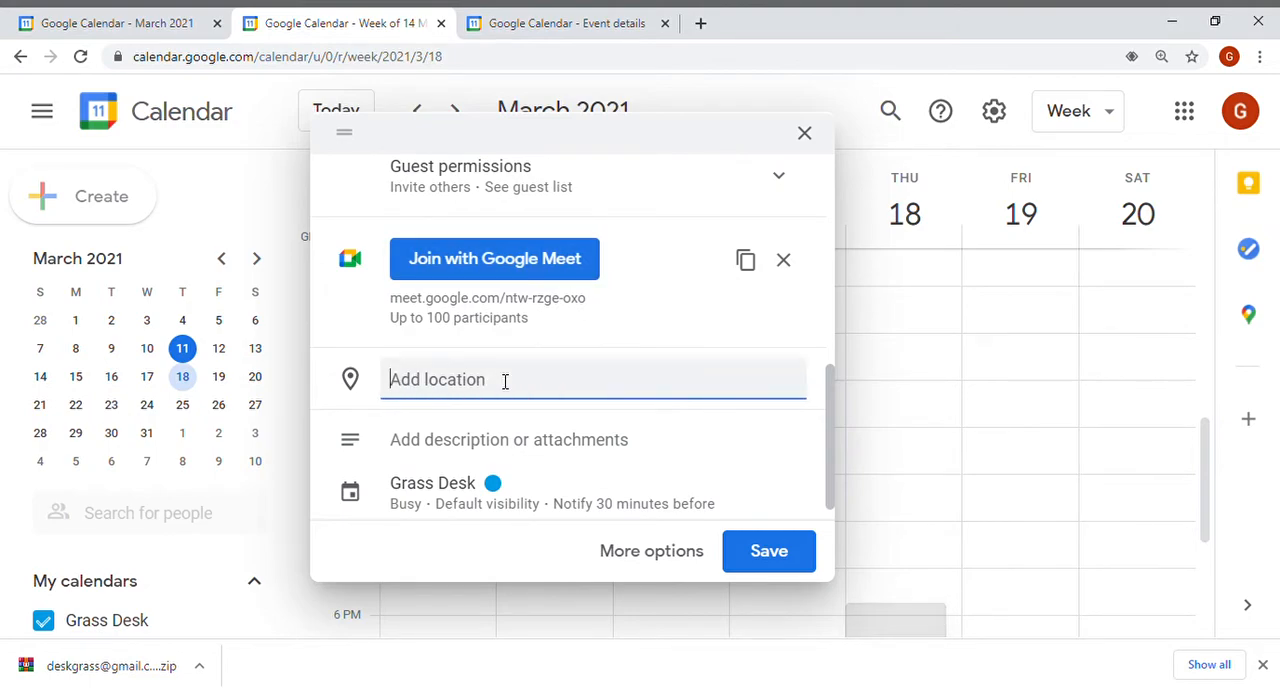
type("De")
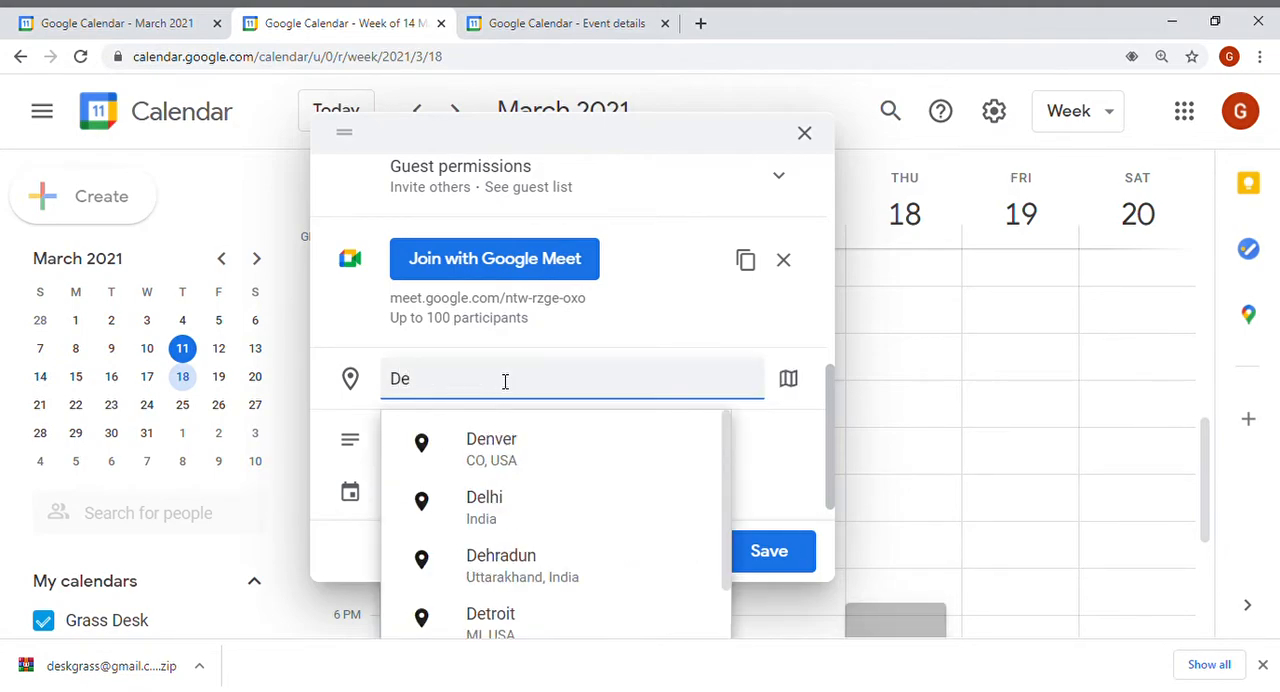
type("lhi")
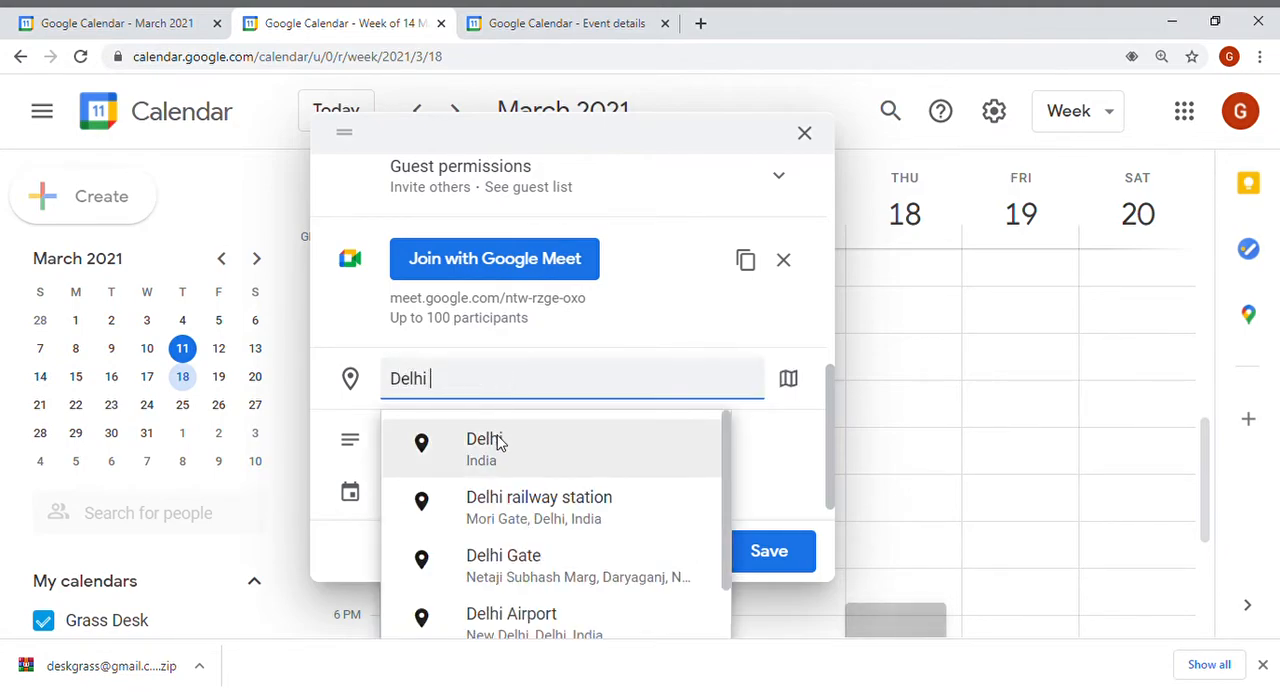
left_click(500, 444)
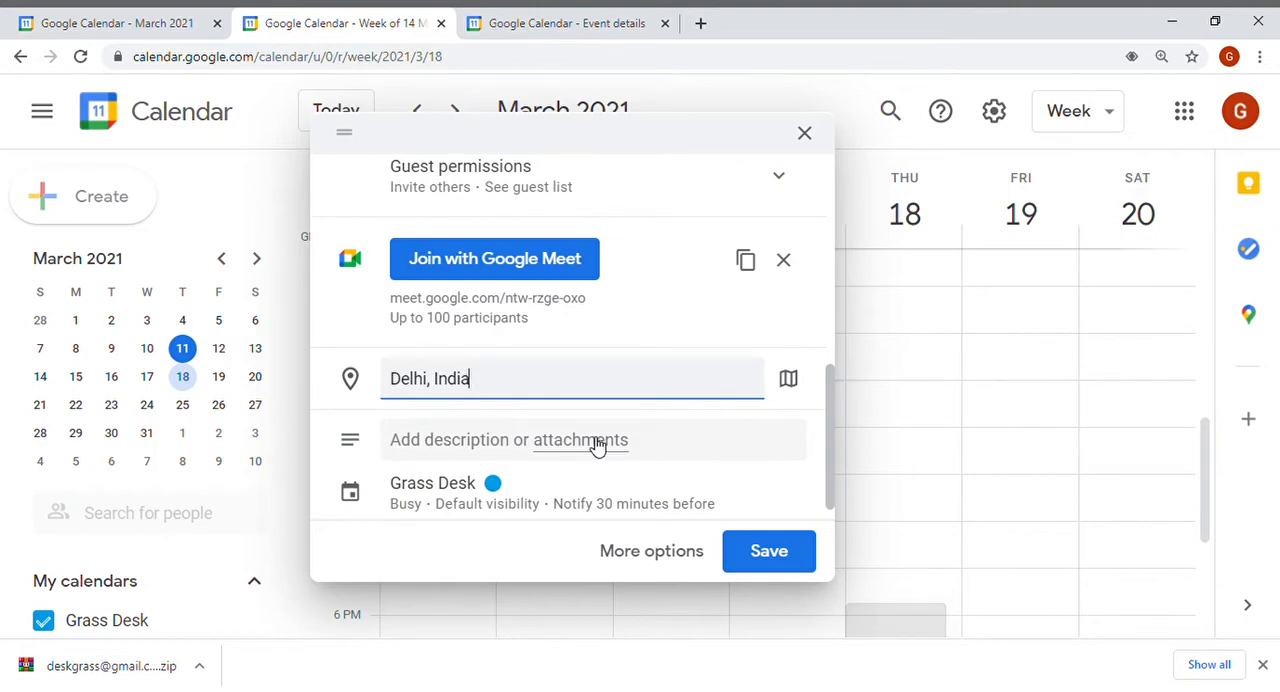
Add the description This My bday party to the event.
left_click(468, 448)
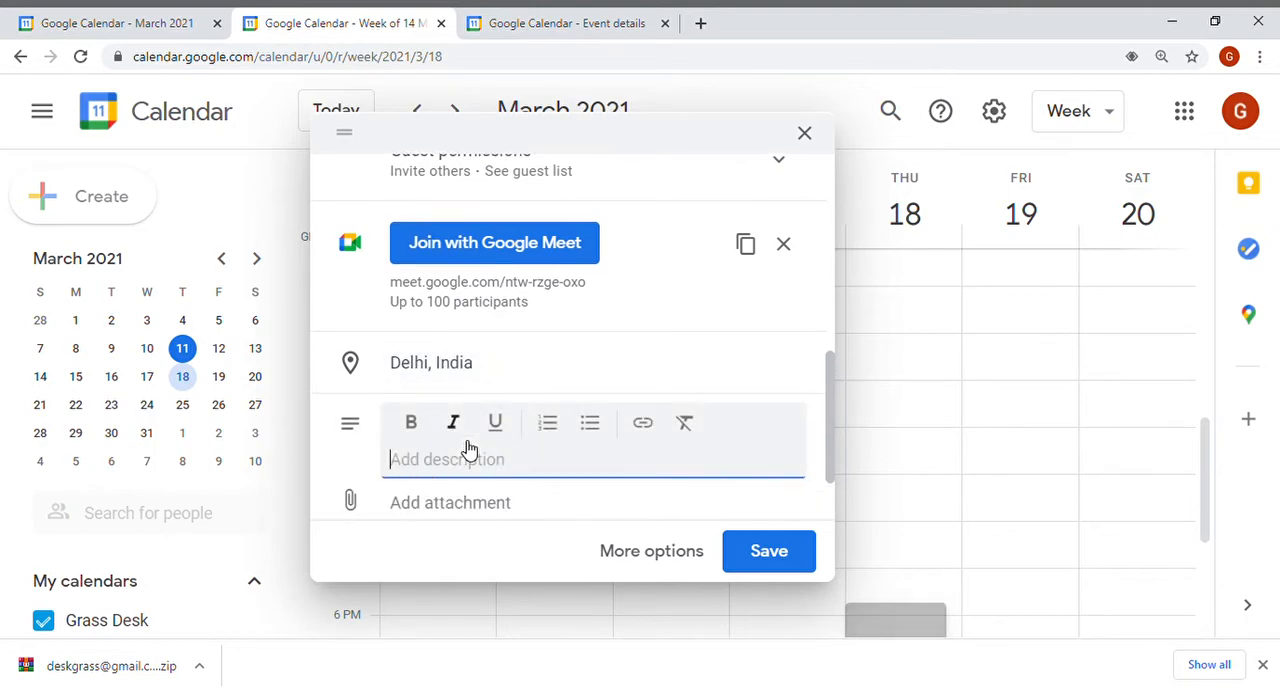
type("This M")
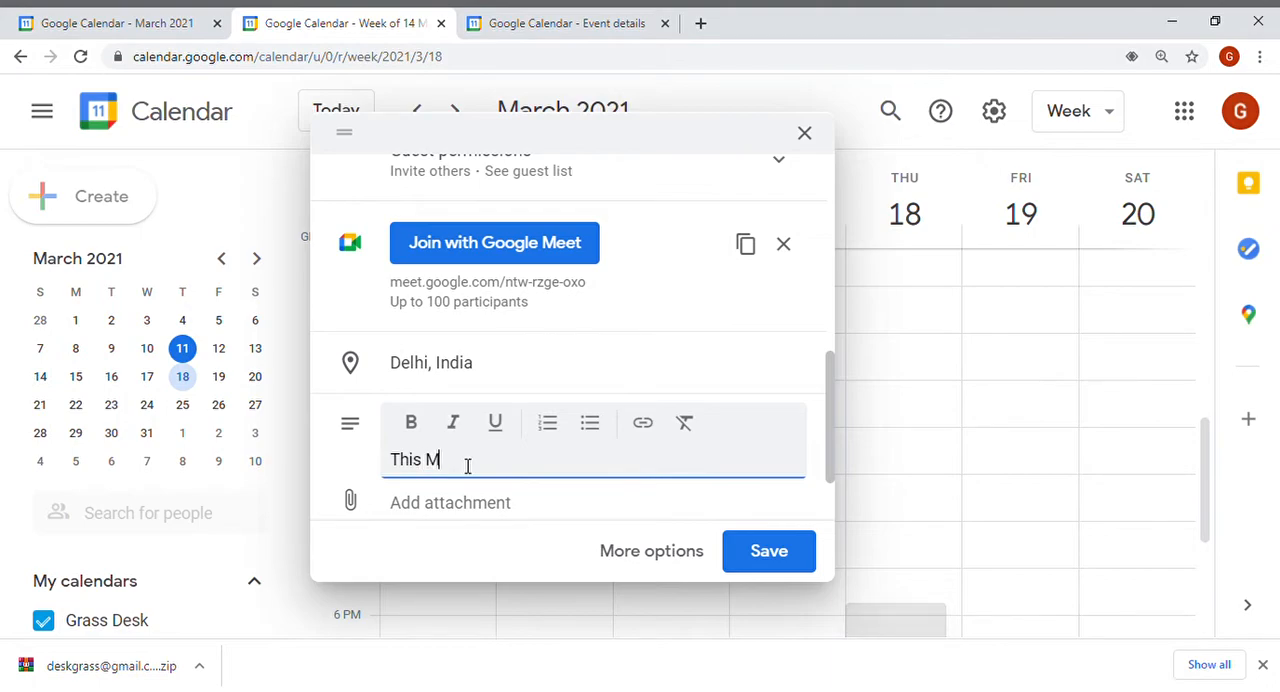
type("y boay party")
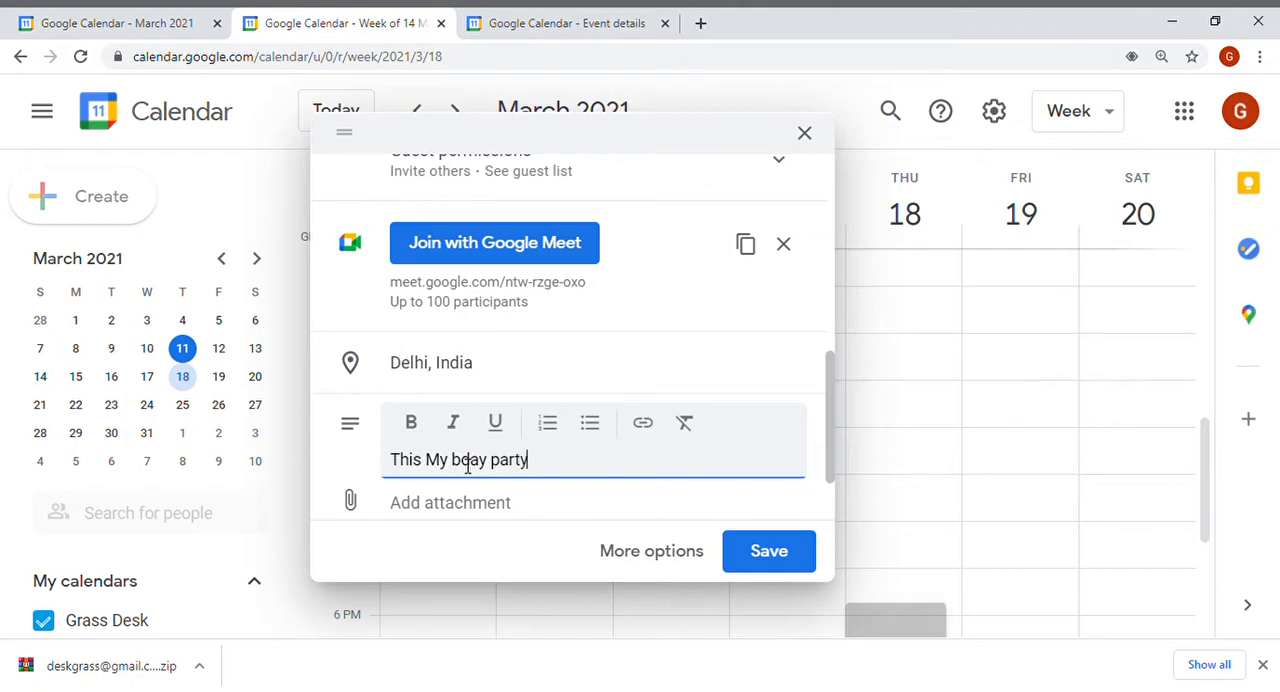
Switch the entry type to Task and open its task list choice.
left_click(823, 410)
left_click_drag(826, 436, 824, 479)
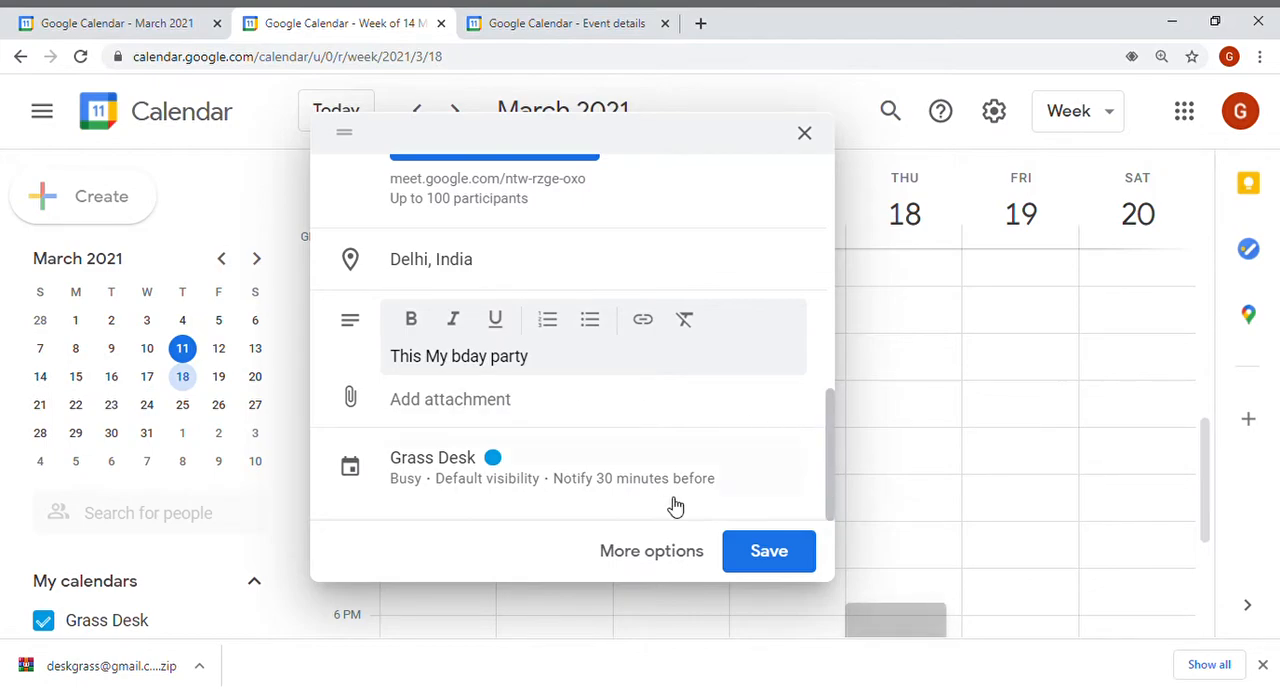
left_click_drag(831, 471, 831, 223)
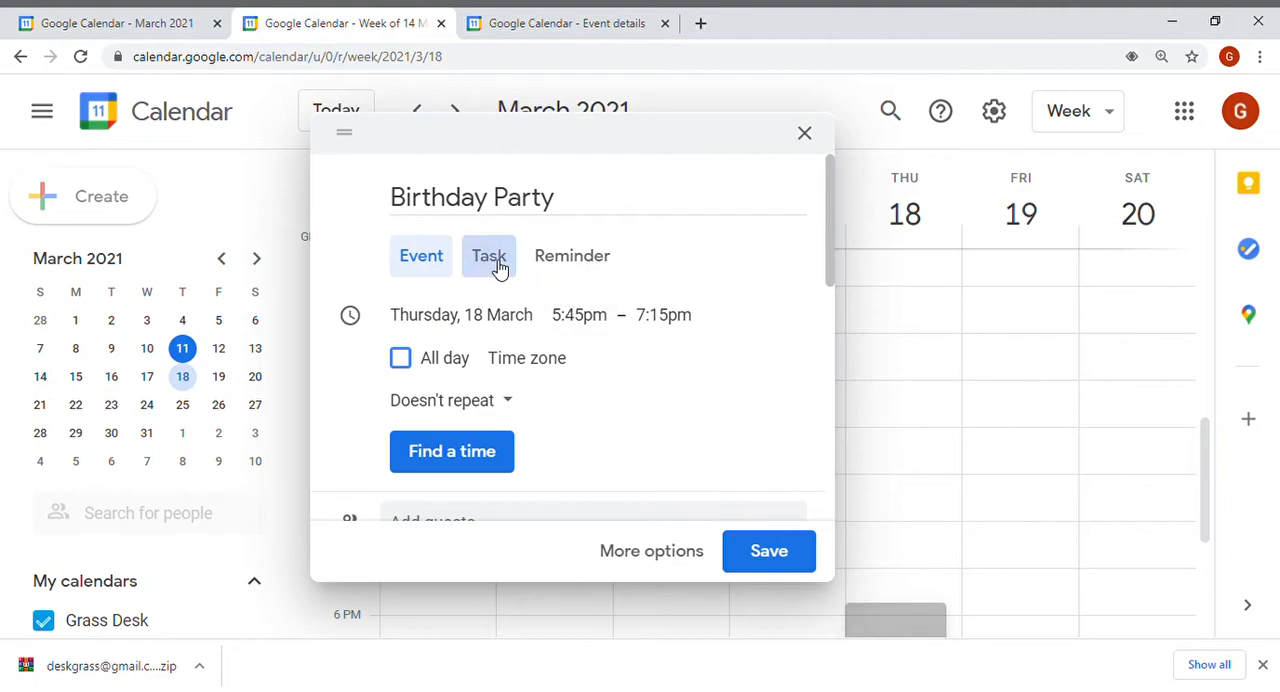
left_click(497, 262)
left_click(478, 383)
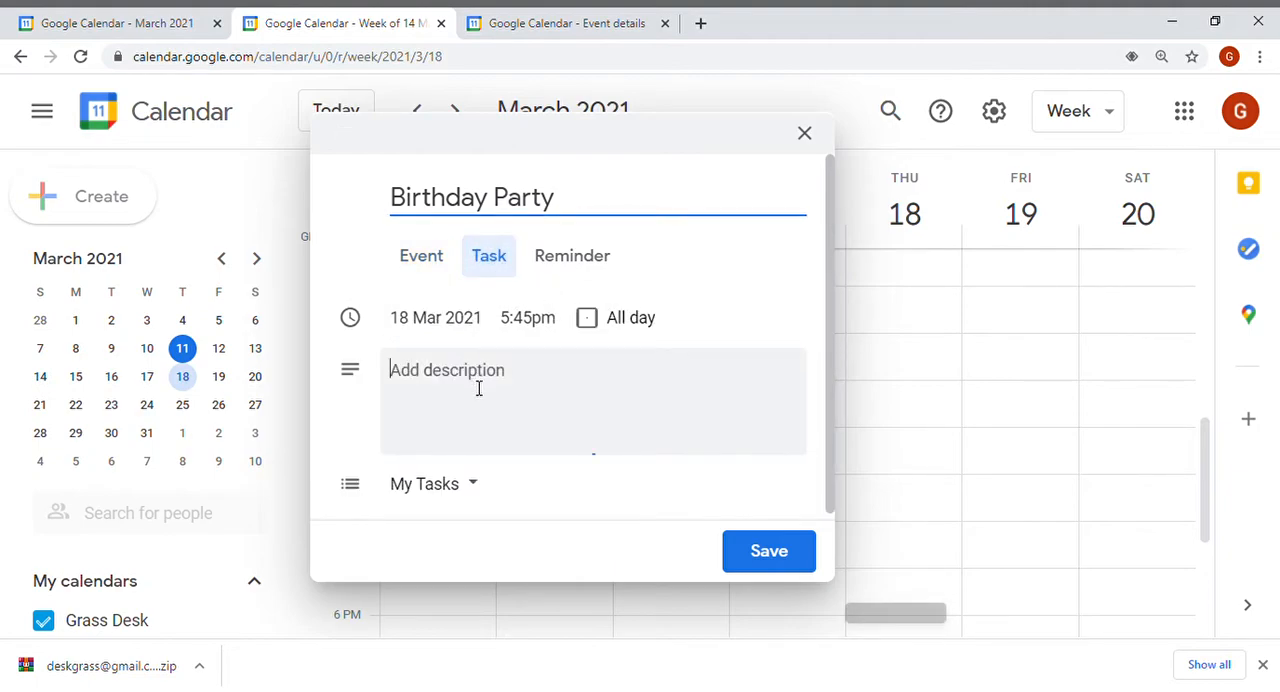
left_click_drag(828, 318, 815, 505)
left_click(478, 478)
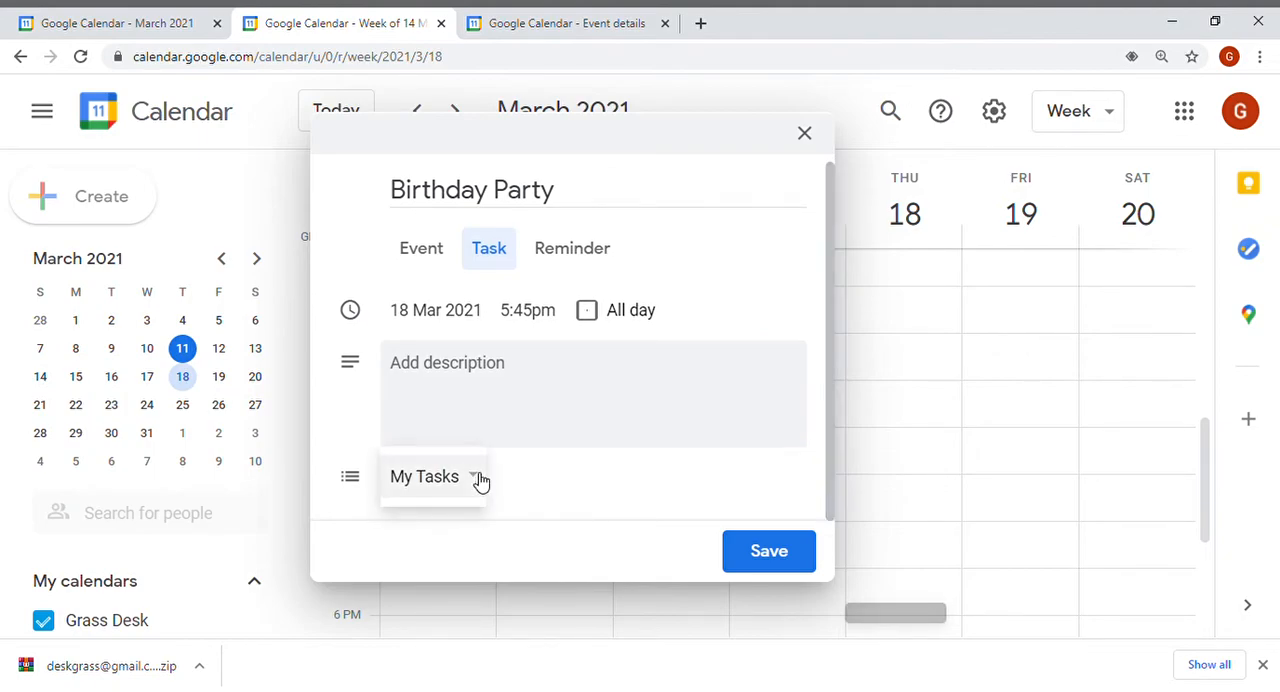
left_click(478, 478)
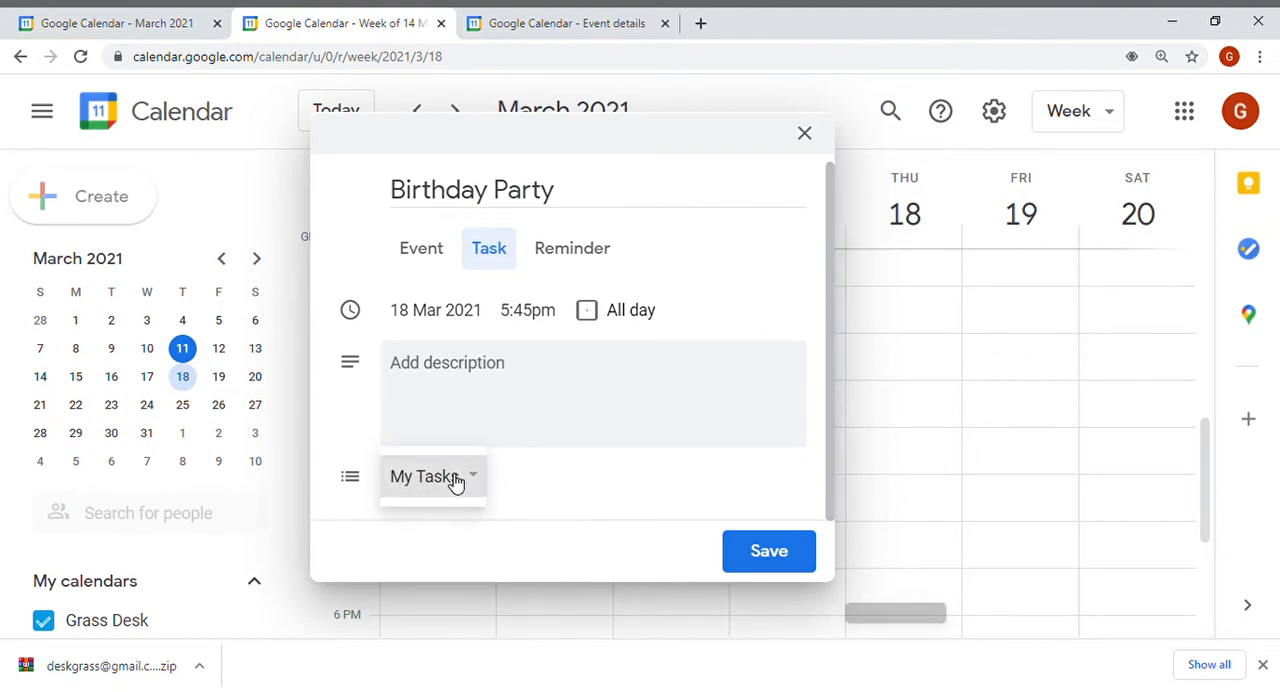
left_click(478, 478)
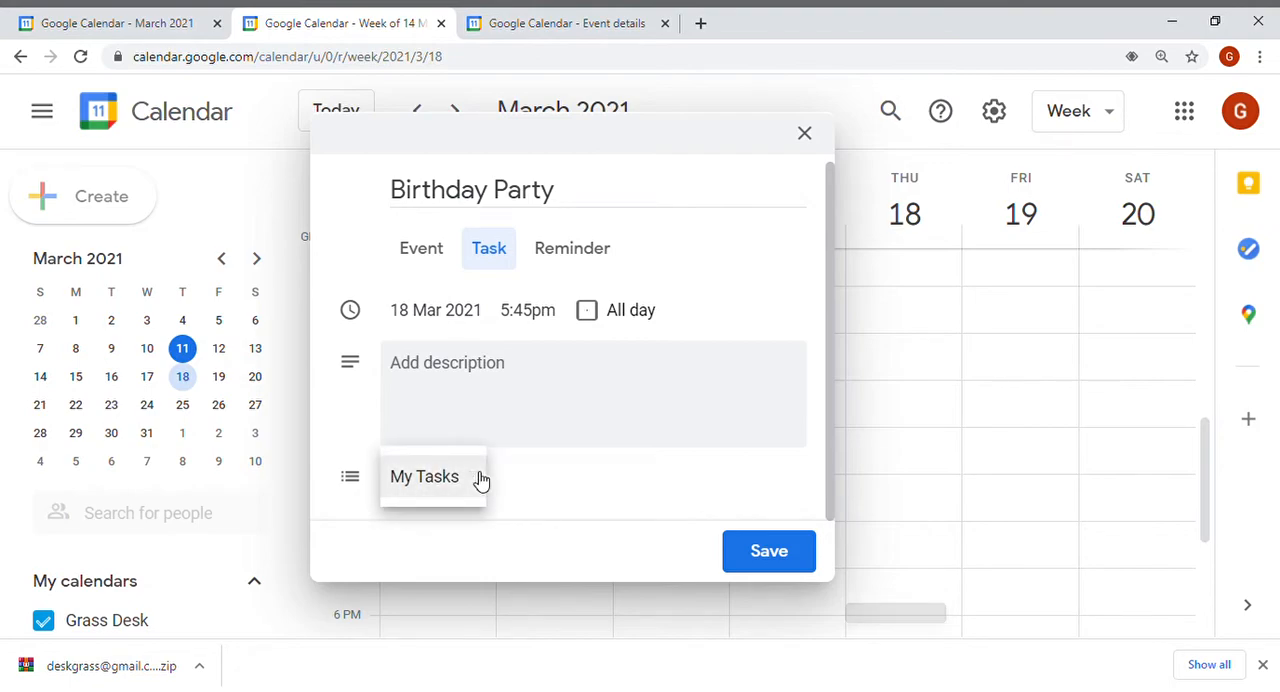
Switch the entry type to Reminder, open its date and time, then return to Event.
left_click(572, 258)
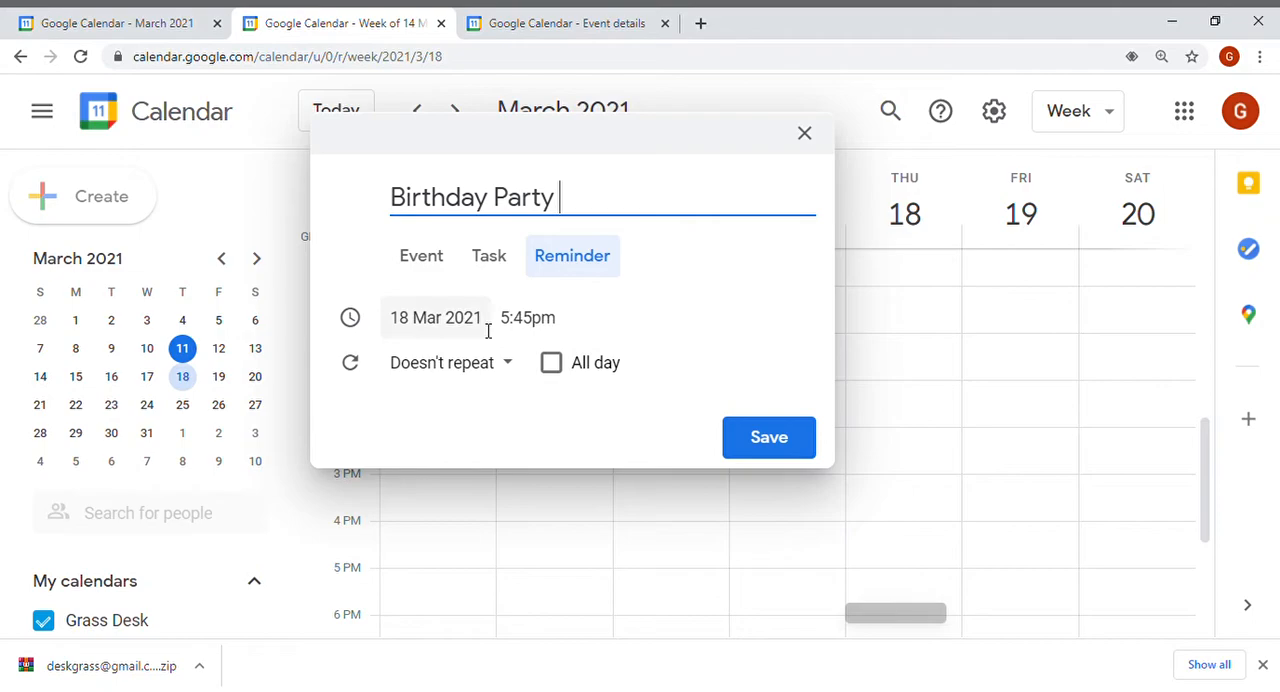
left_click(556, 318)
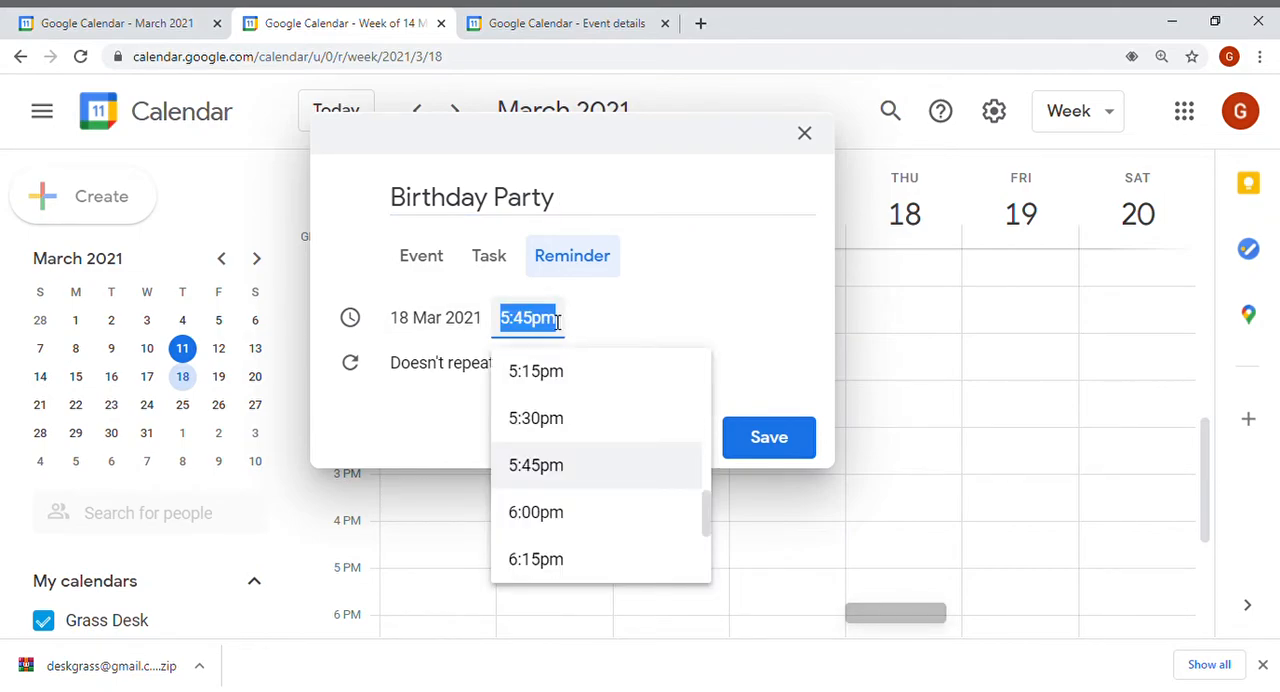
left_click(484, 320)
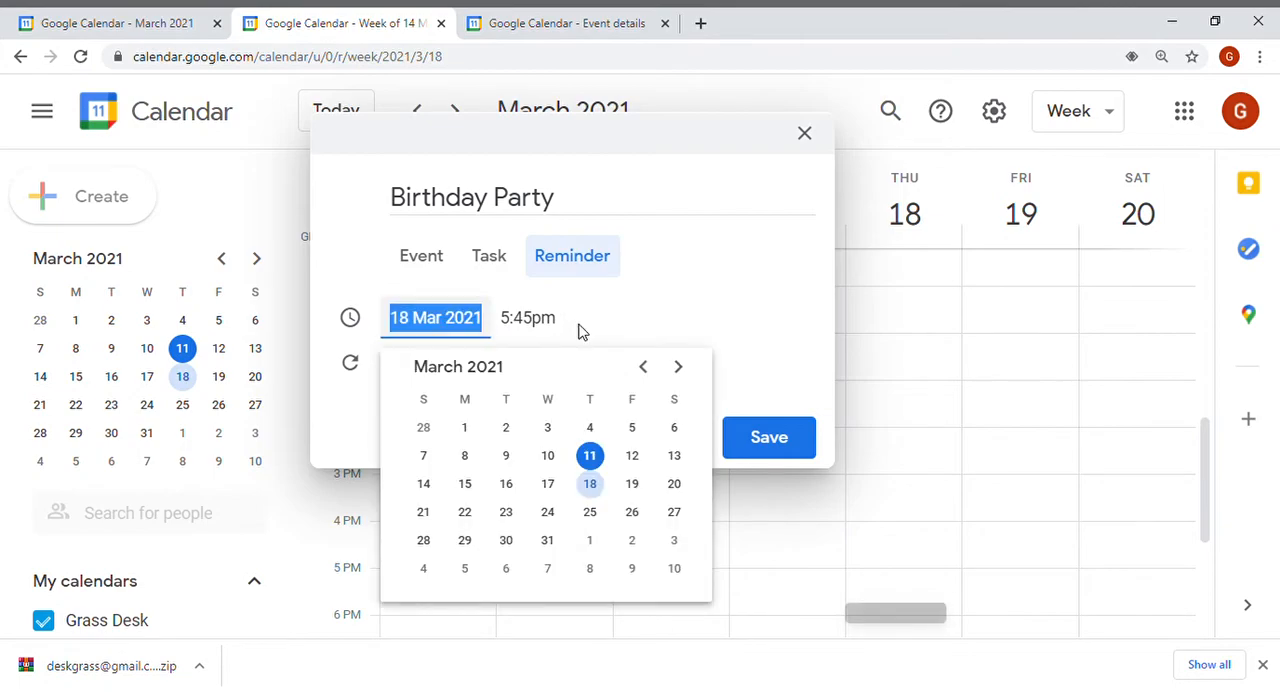
left_click(603, 320)
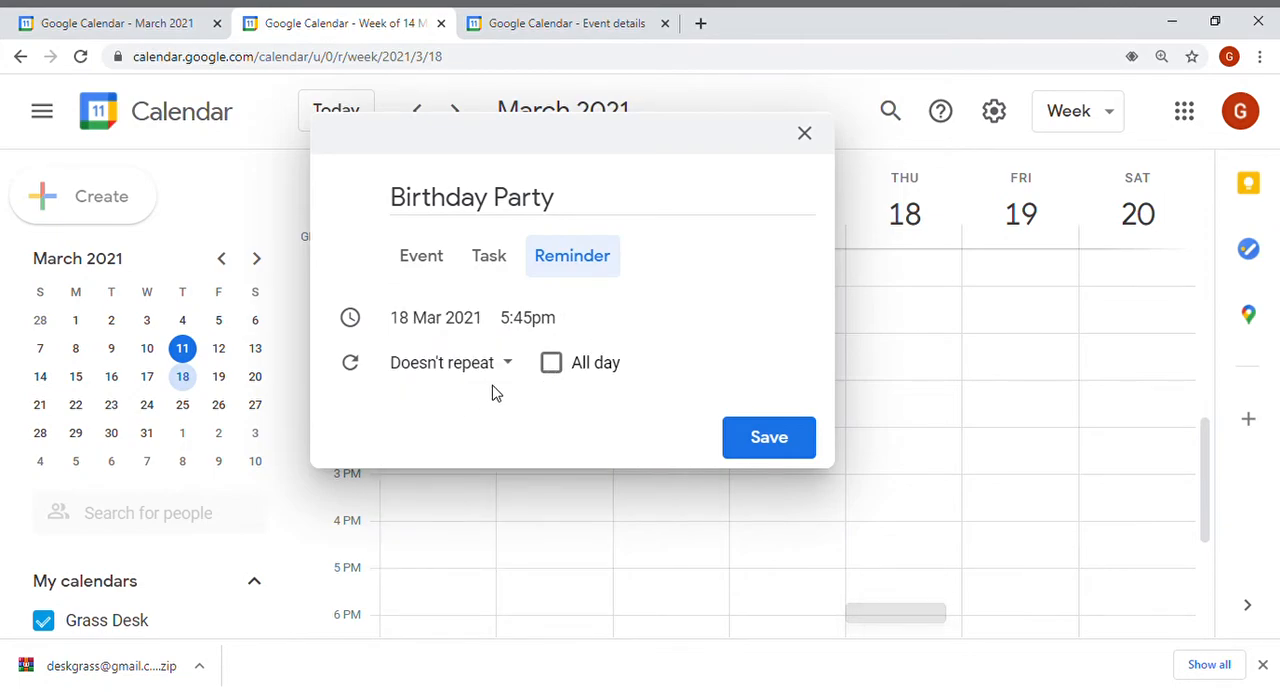
left_click(463, 268)
left_click(421, 268)
Open the event's full details page through More options.
left_click_drag(835, 252, 829, 509)
left_click(645, 555)
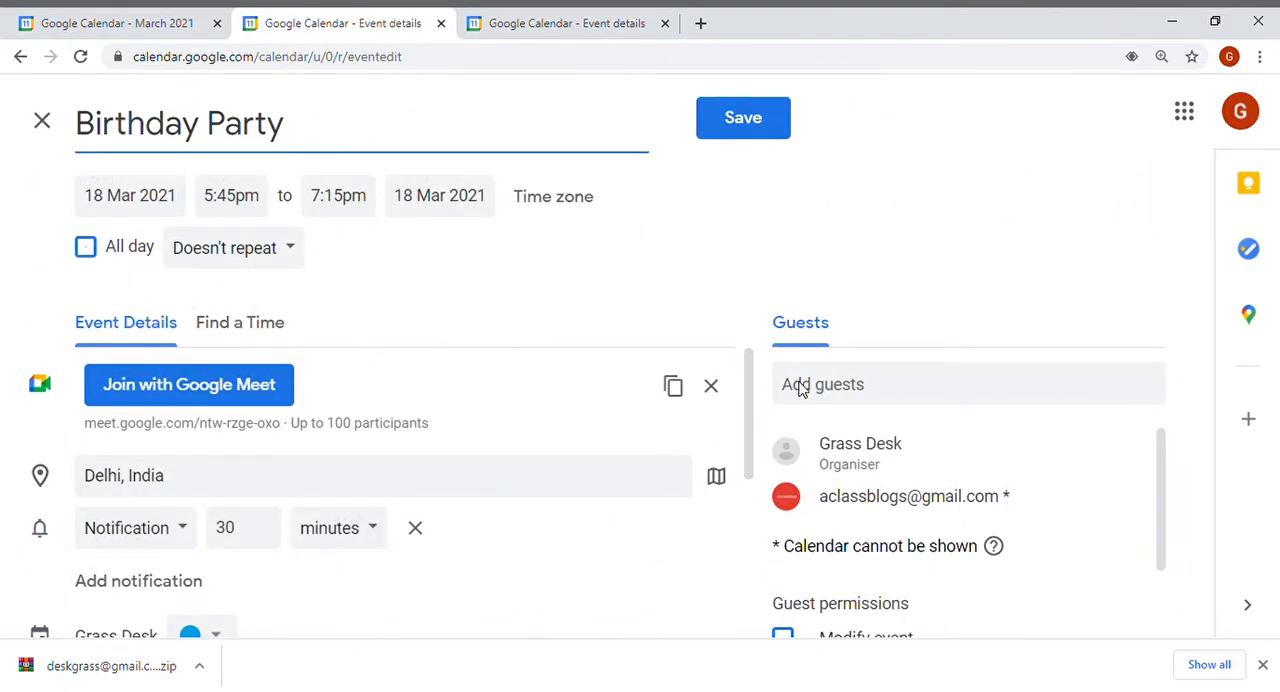
left_click(1153, 482)
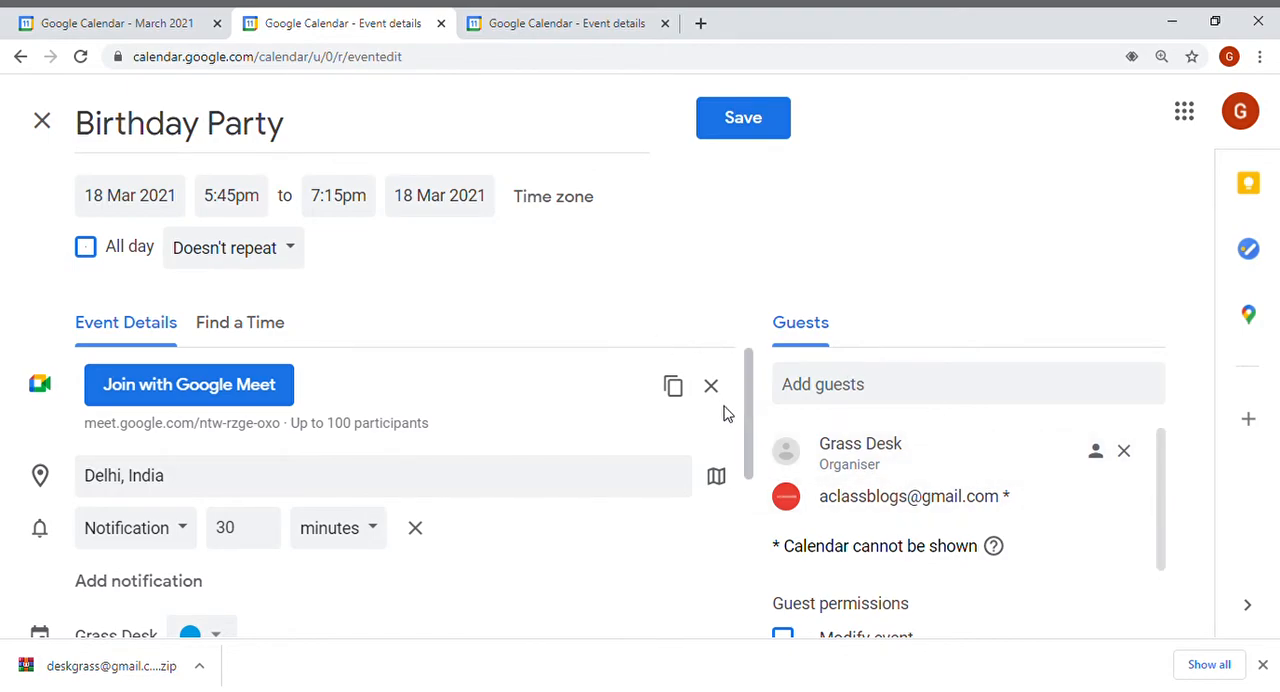
Adjust the number of minutes for the event's notification.
left_click_drag(750, 388, 749, 360)
left_click(372, 530)
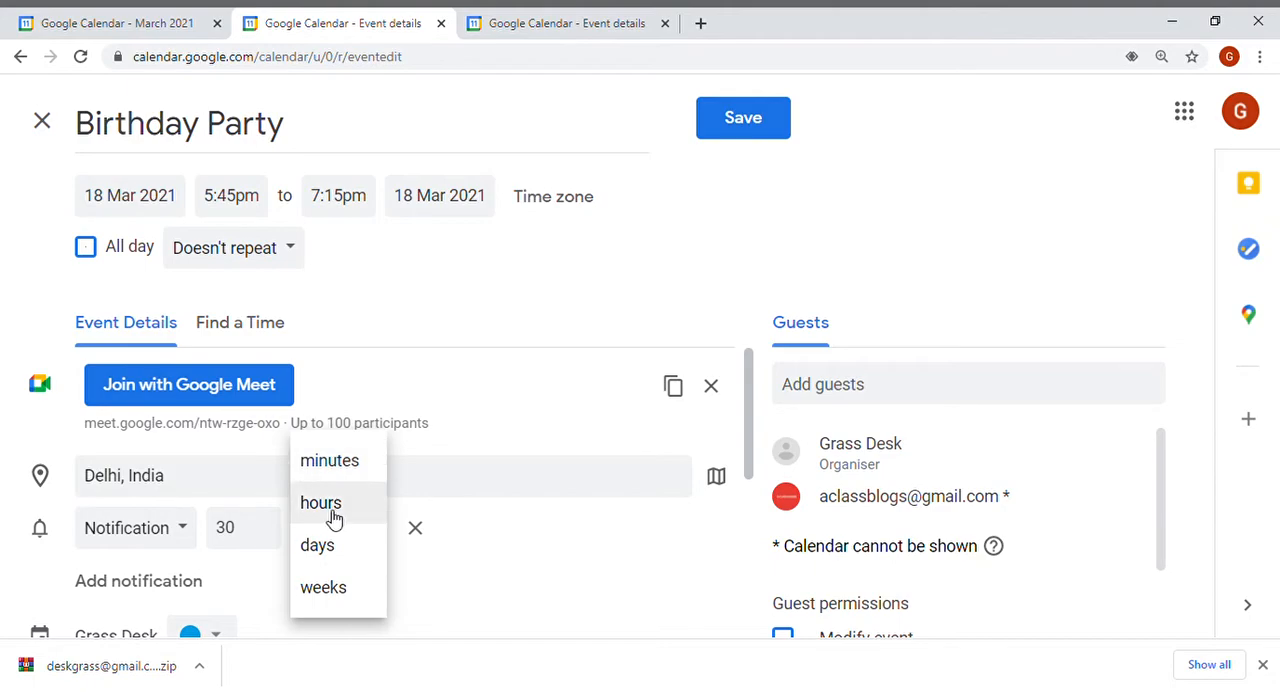
left_click(264, 525)
left_click(263, 537)
left_click(263, 537)
left_click(263, 537)
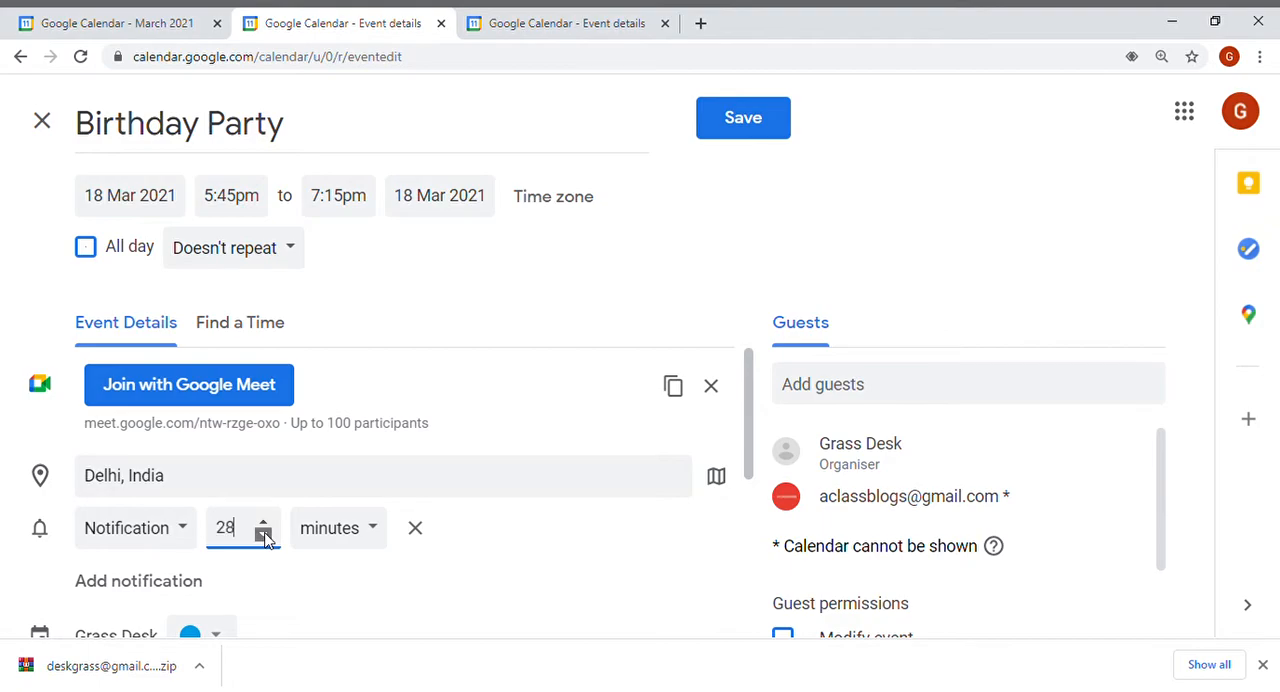
left_click(263, 537)
left_click(263, 537)
left_click(263, 525)
left_click(263, 525)
left_click(264, 524)
left_click(264, 524)
Set the event's visibility to Public.
left_click_drag(754, 390, 754, 506)
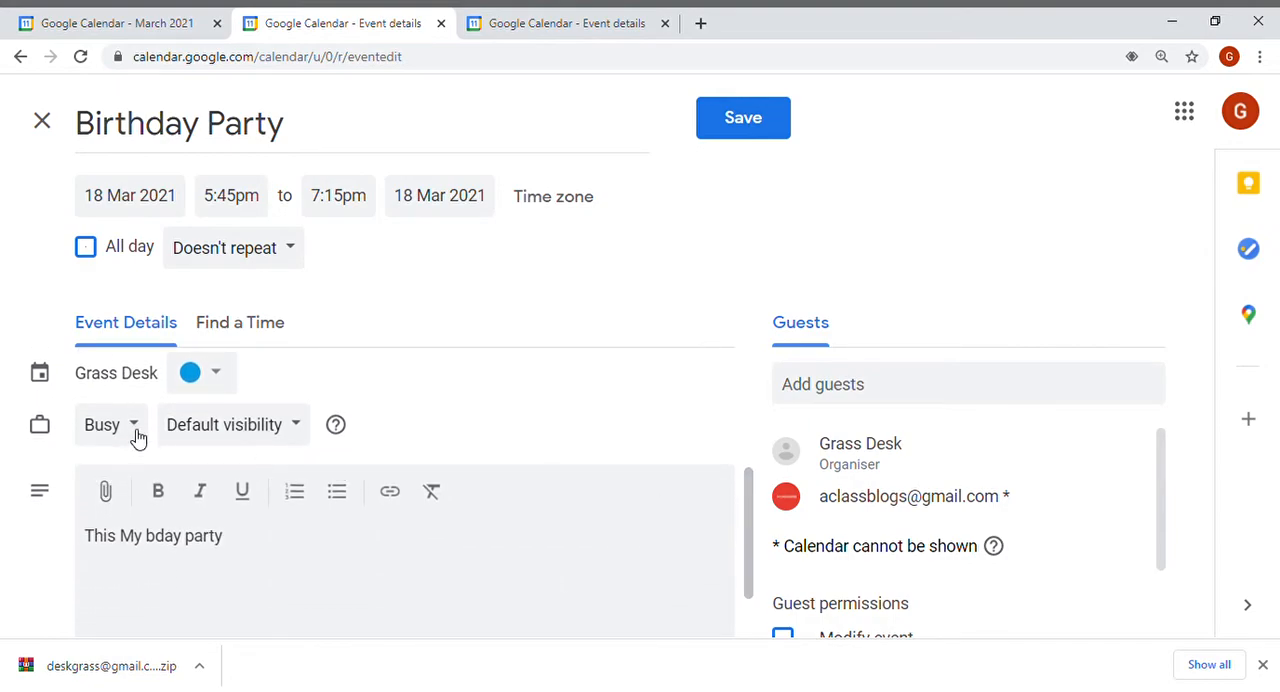
left_click(296, 430)
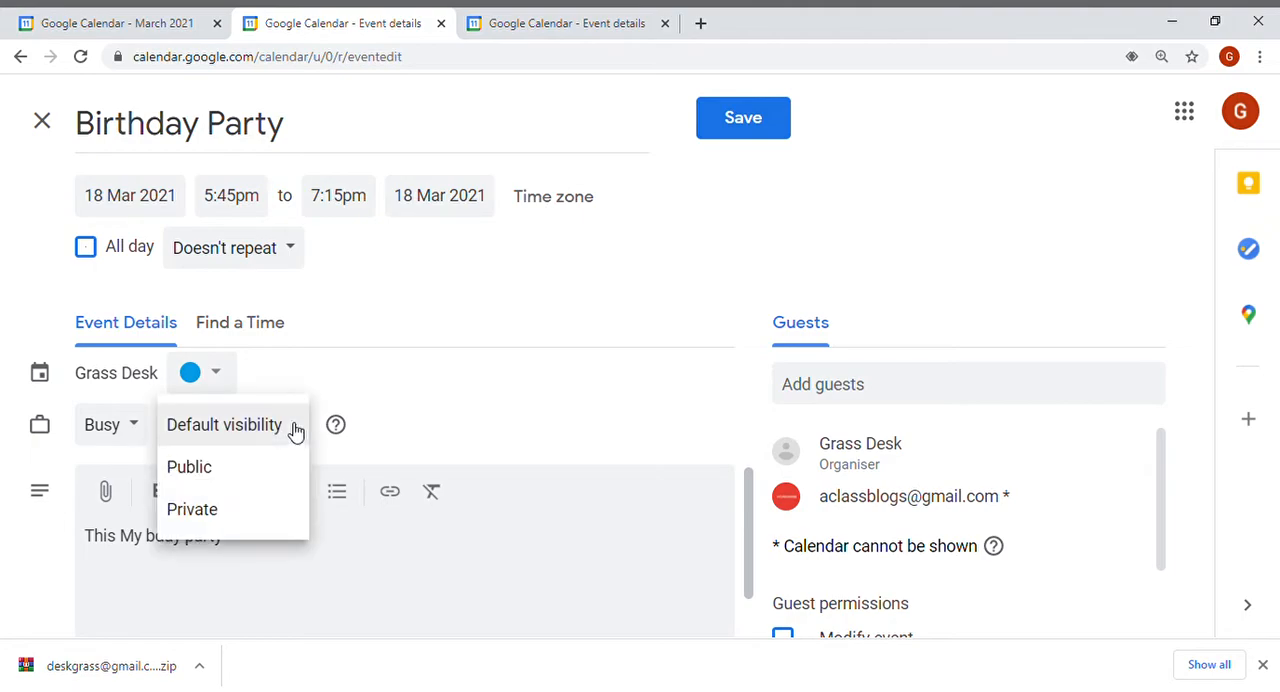
left_click(253, 478)
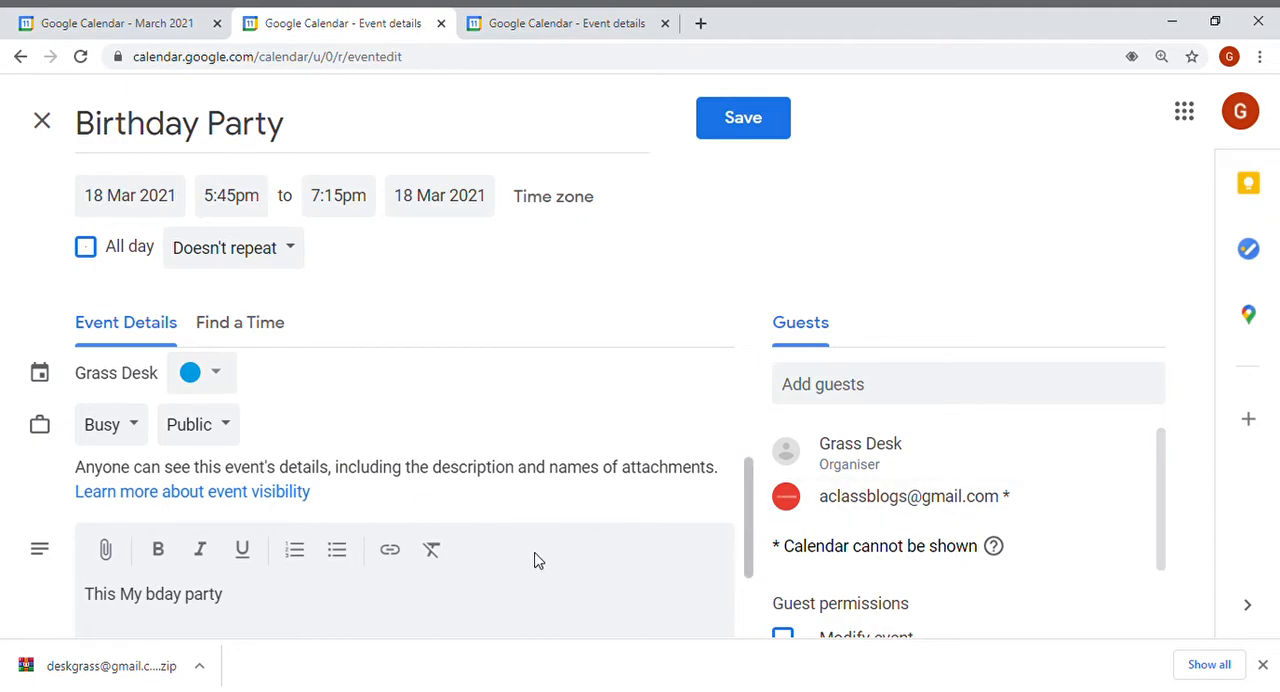
Save the event and send invitation emails to the guests.
left_click_drag(750, 478, 750, 566)
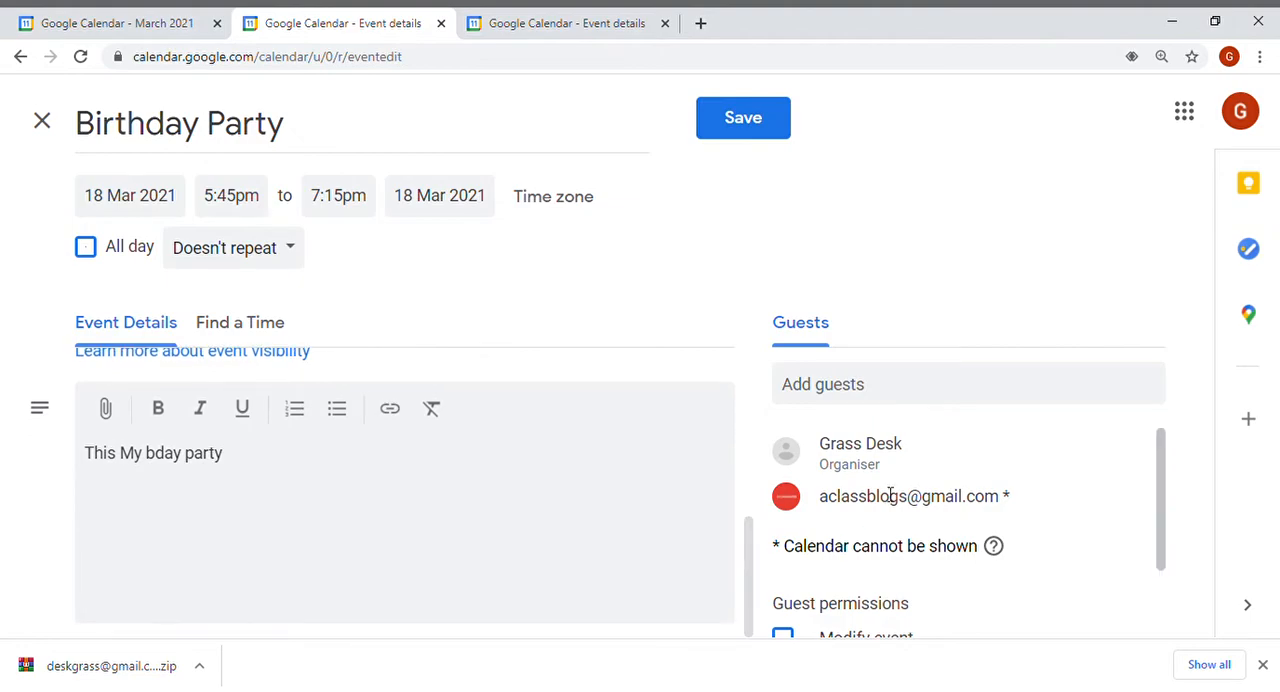
left_click_drag(1163, 443, 1168, 557)
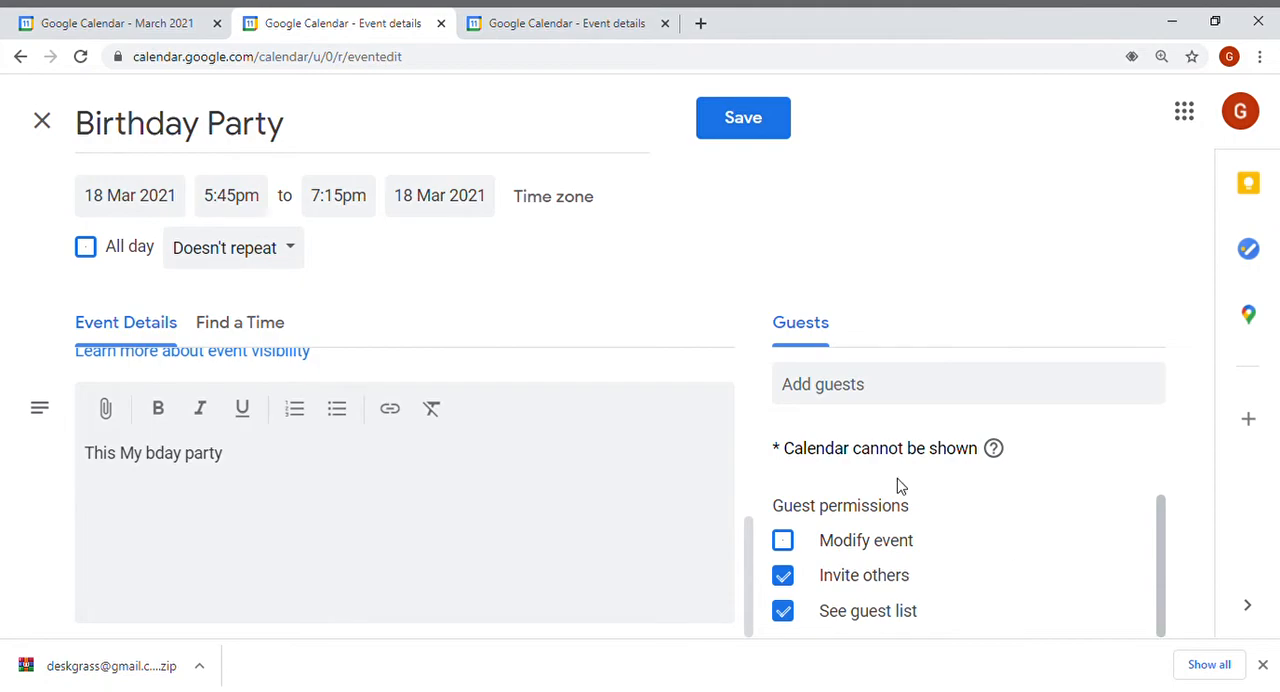
left_click(743, 120)
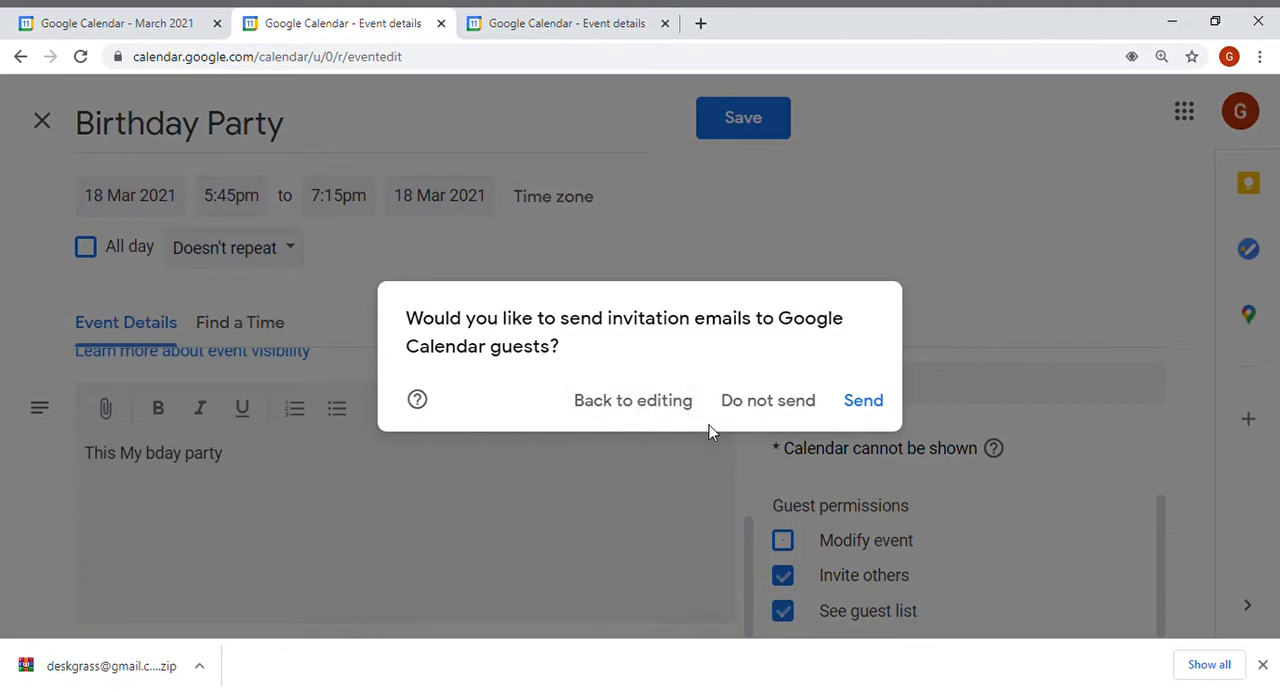
left_click(879, 409)
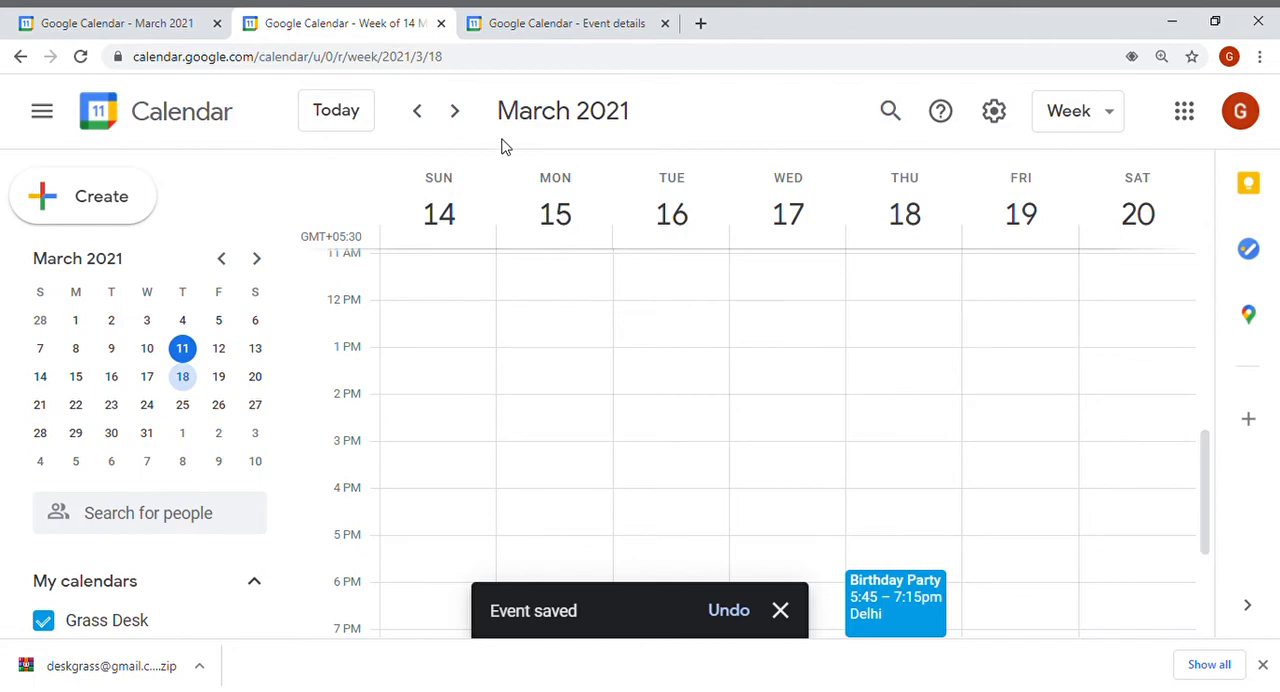
Open a new browser tab and start adding another Google account from the profile menu.
left_click(700, 23)
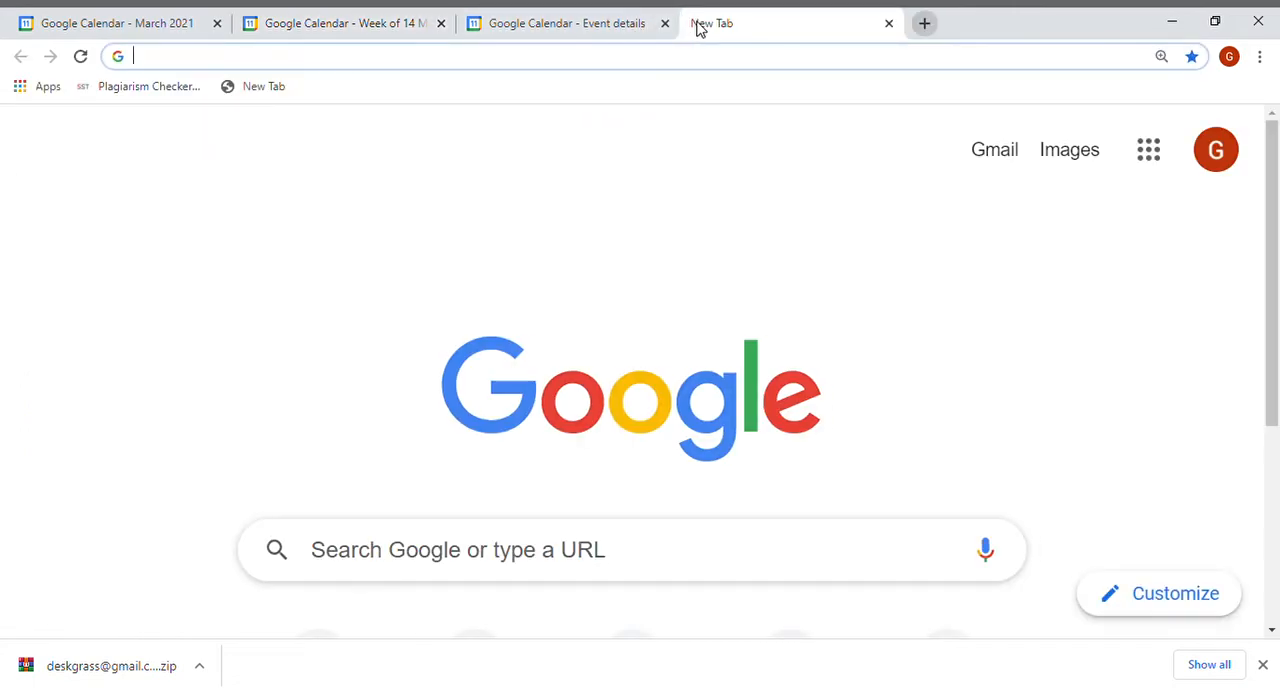
left_click(1236, 152)
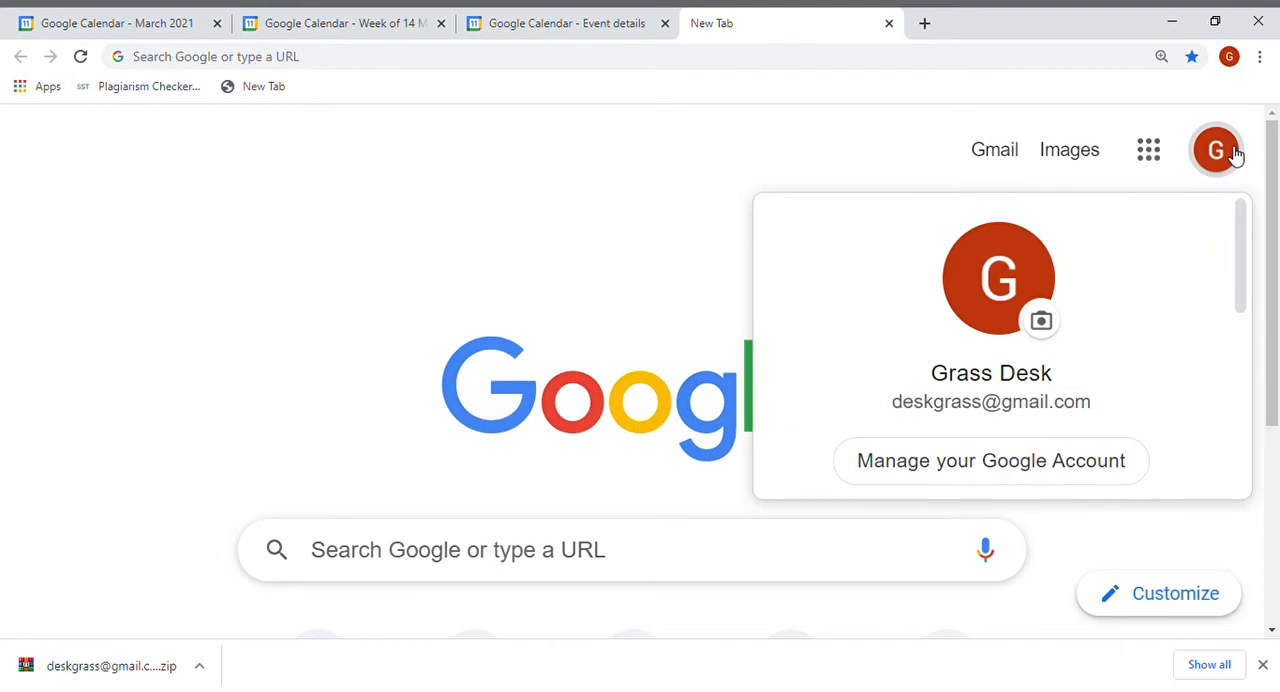
left_click_drag(1246, 250, 1256, 363)
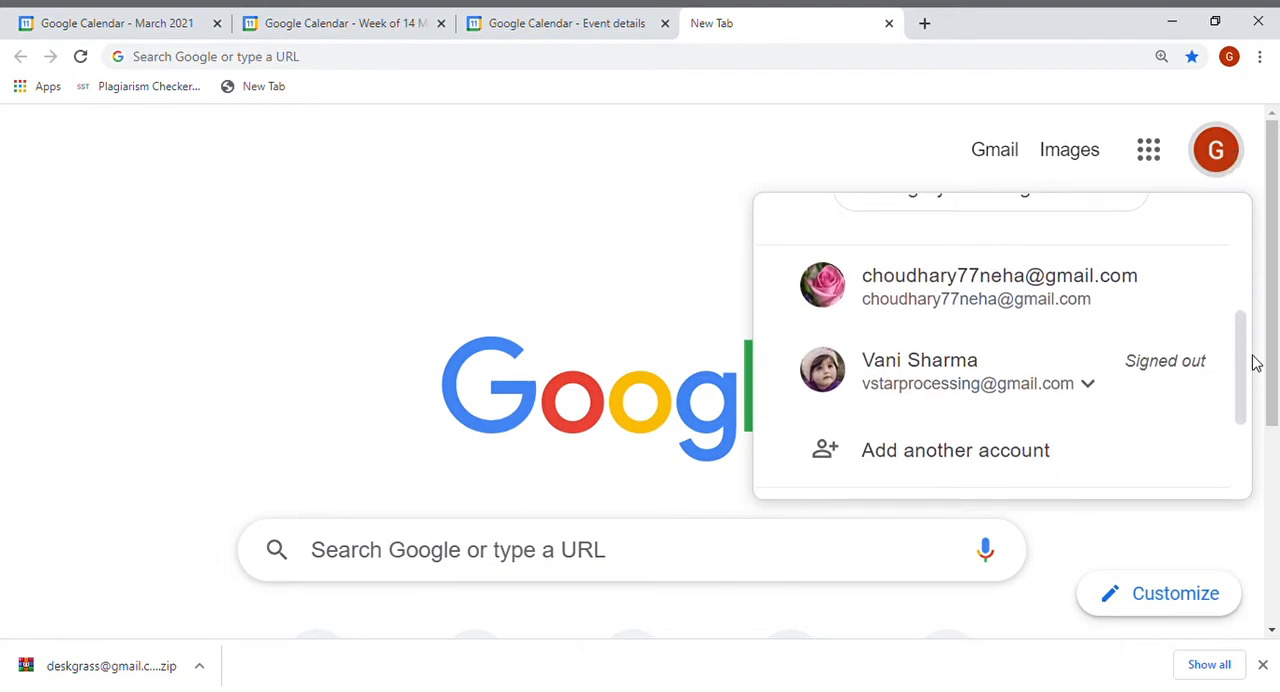
left_click(1000, 452)
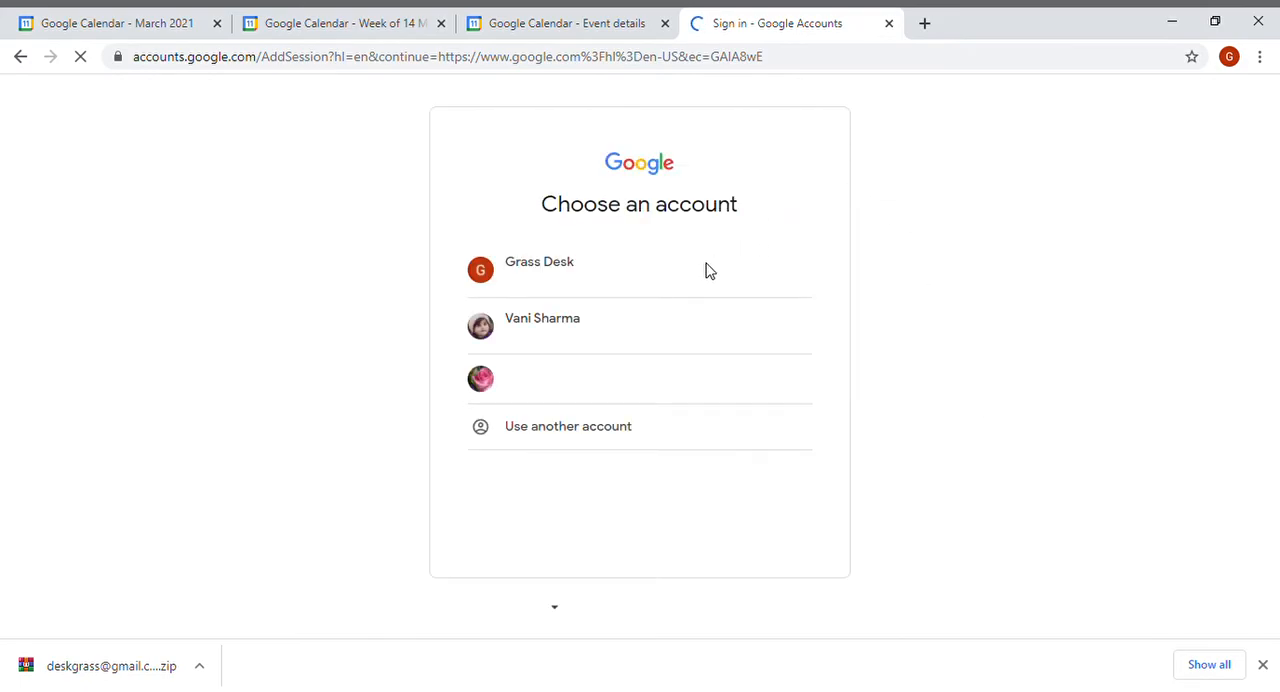
left_click(573, 440)
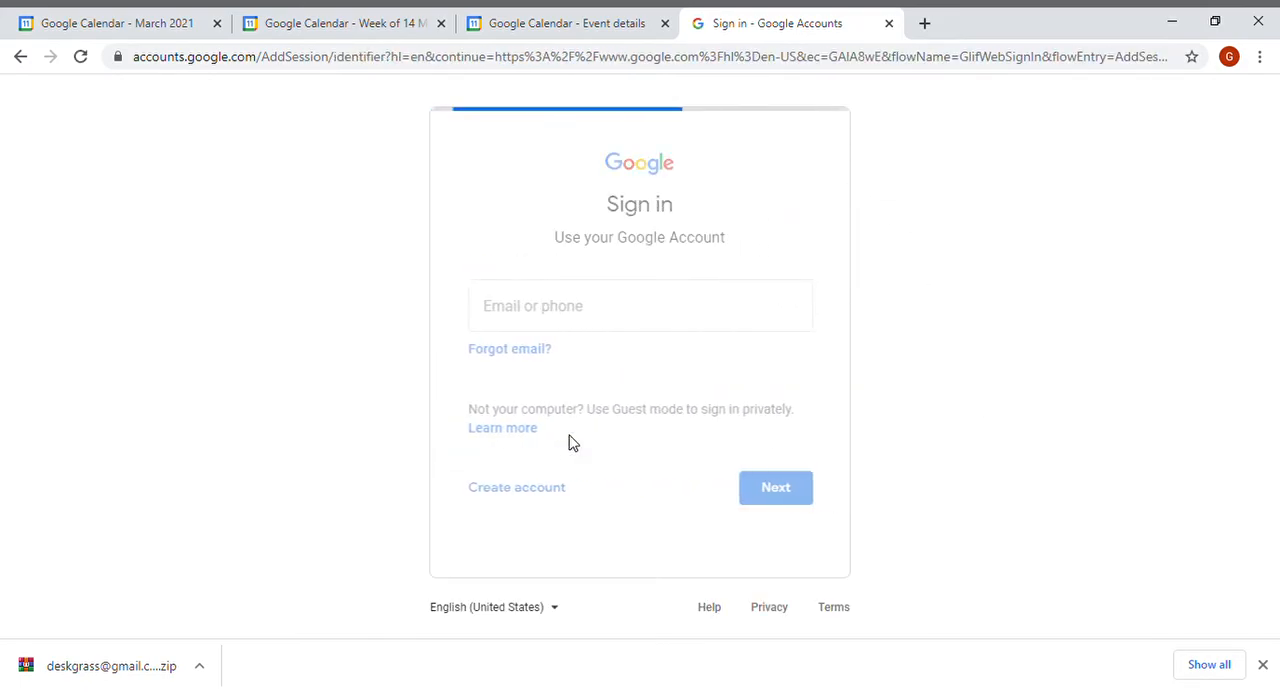
Enter the other account's e-mail address on the sign-in page and continue.
left_click_drag(731, 314, 417, 331)
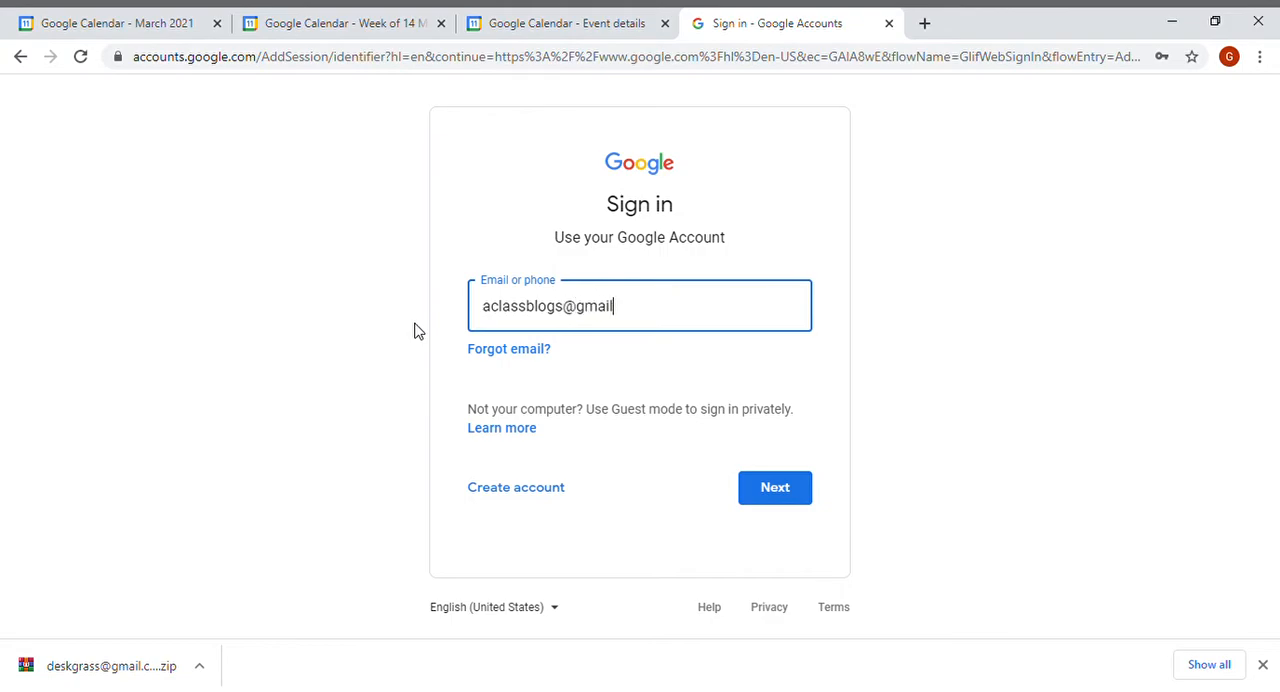
left_click(780, 478)
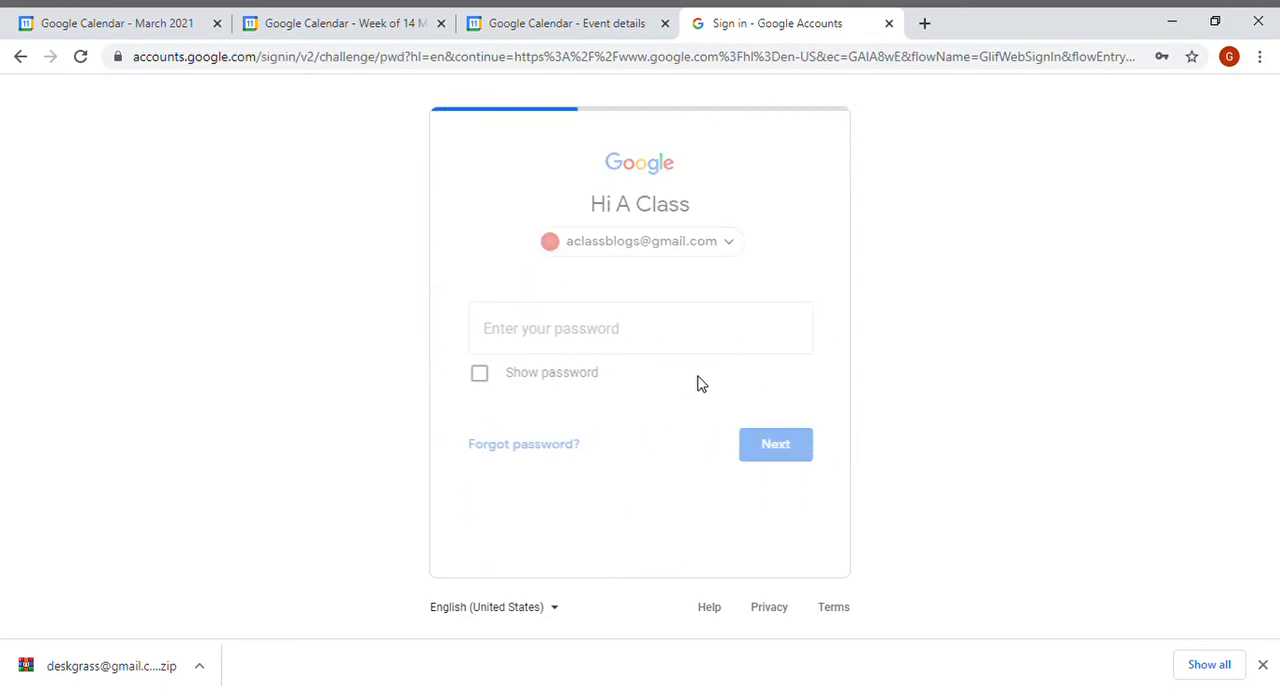
Enter the account password and finish signing in.
left_click_drag(646, 346, 452, 357)
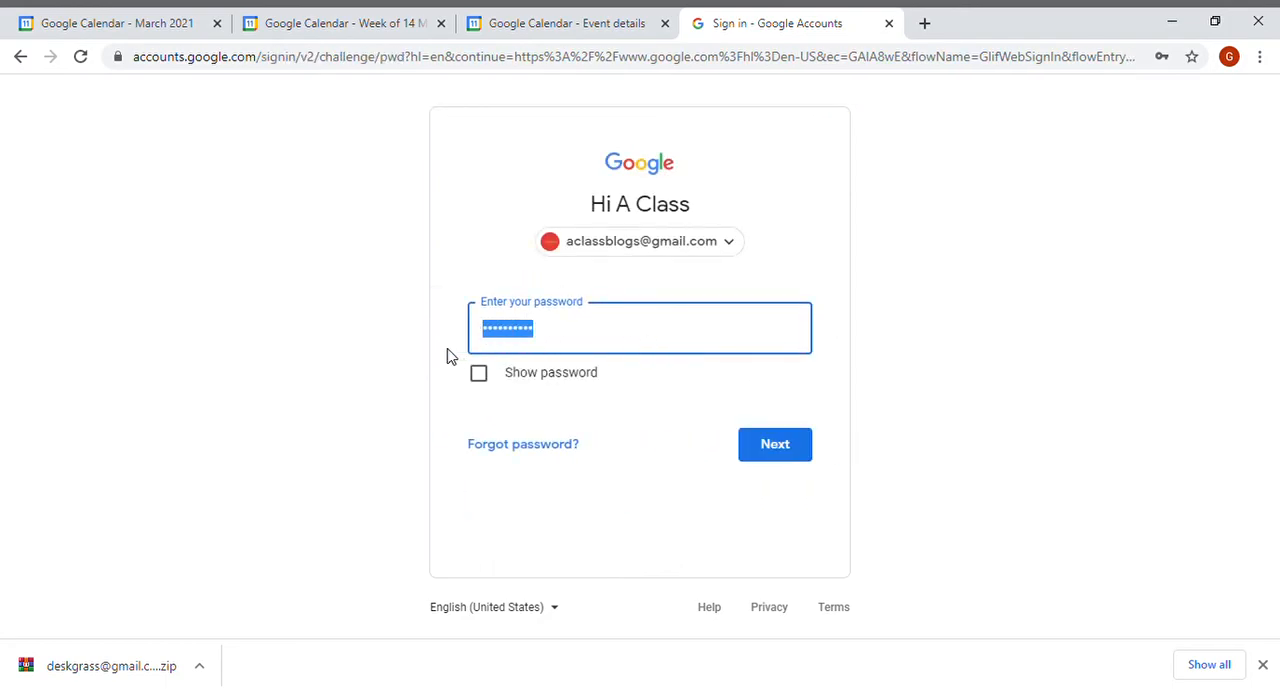
type("••")
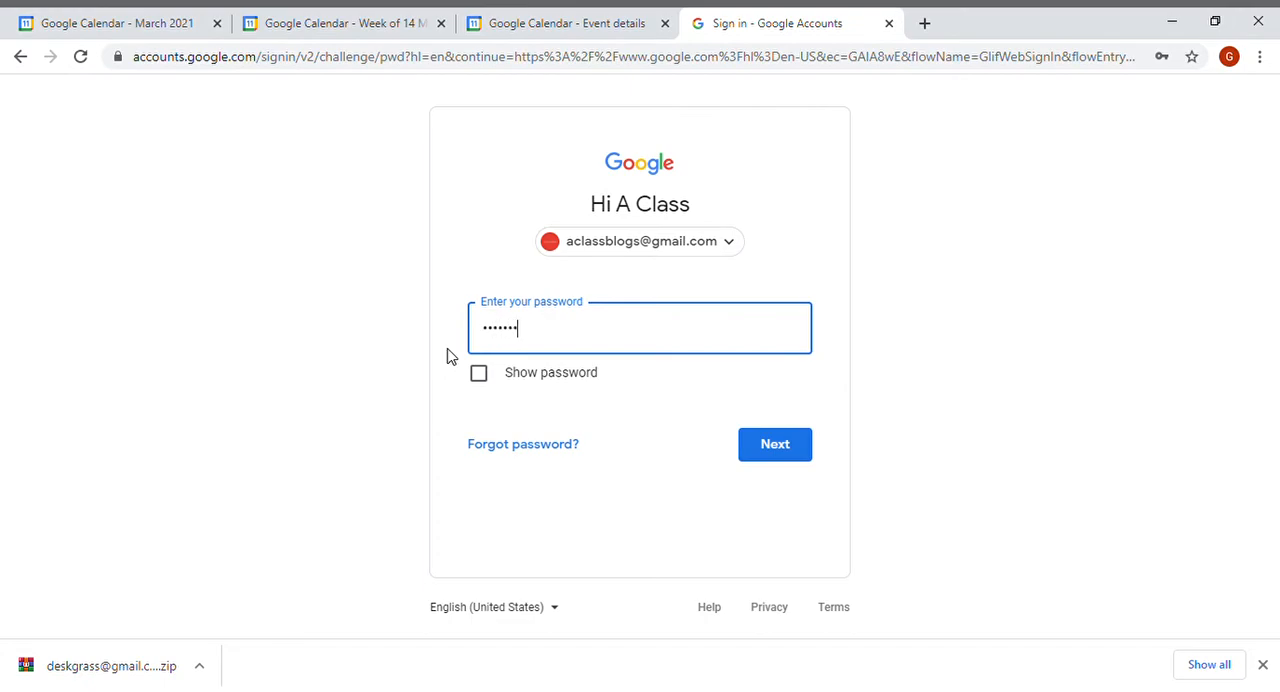
left_click(765, 442)
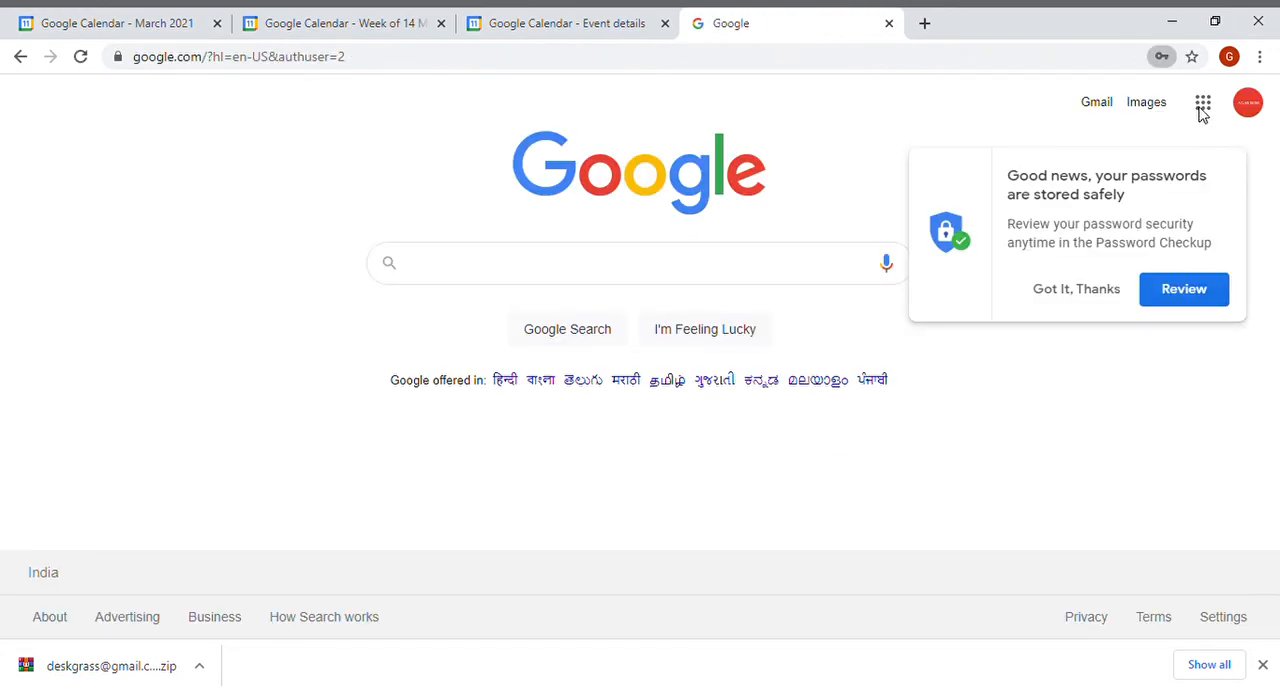
Switch to Gmail from the apps launcher and open the Birthday Party invitation email.
left_click(1202, 103)
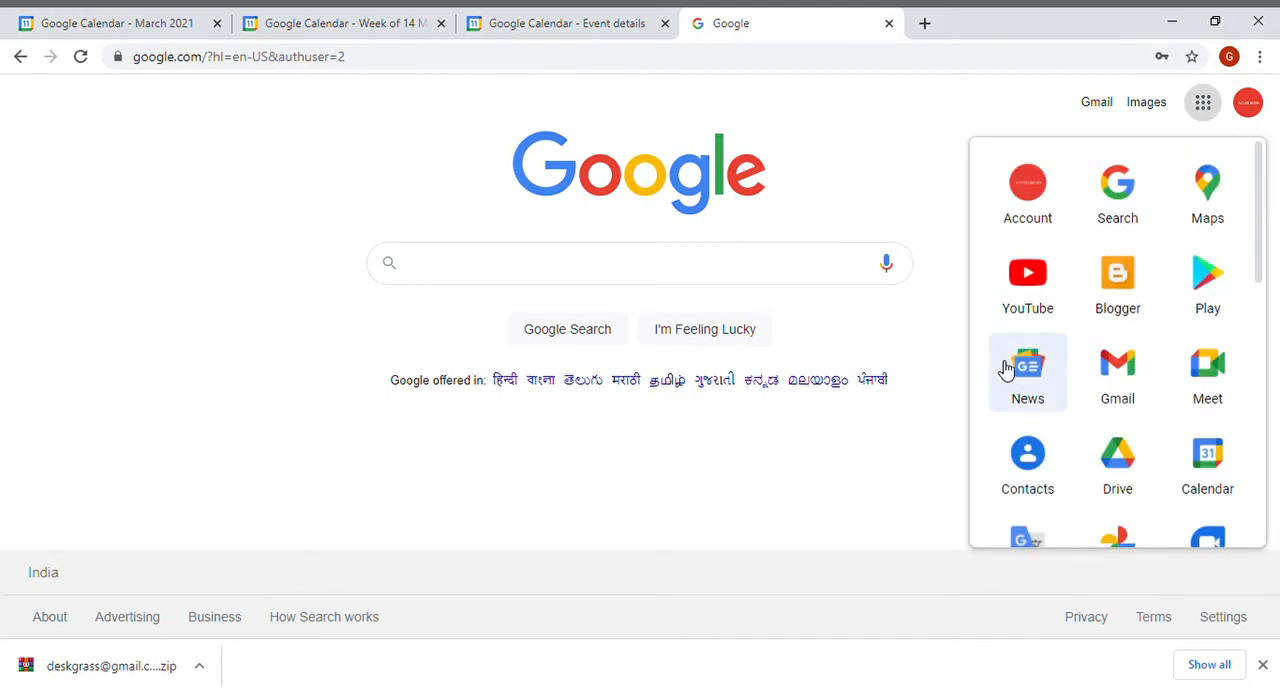
left_click(1115, 376)
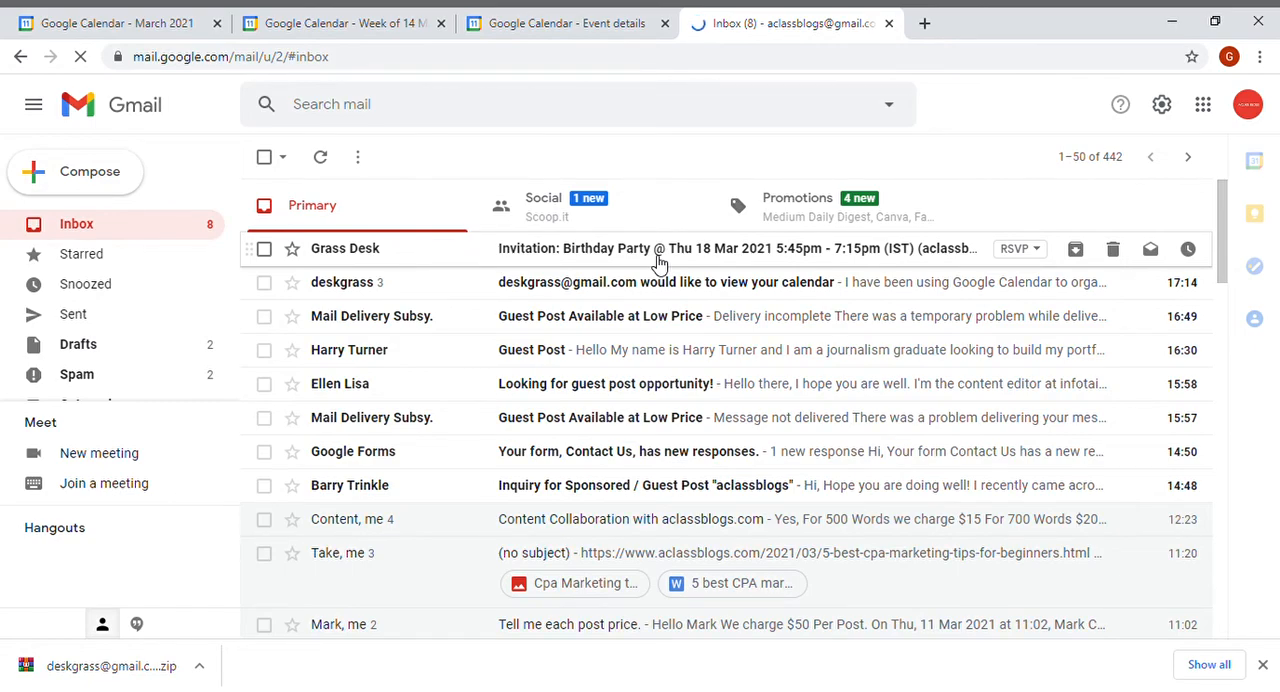
left_click(711, 262)
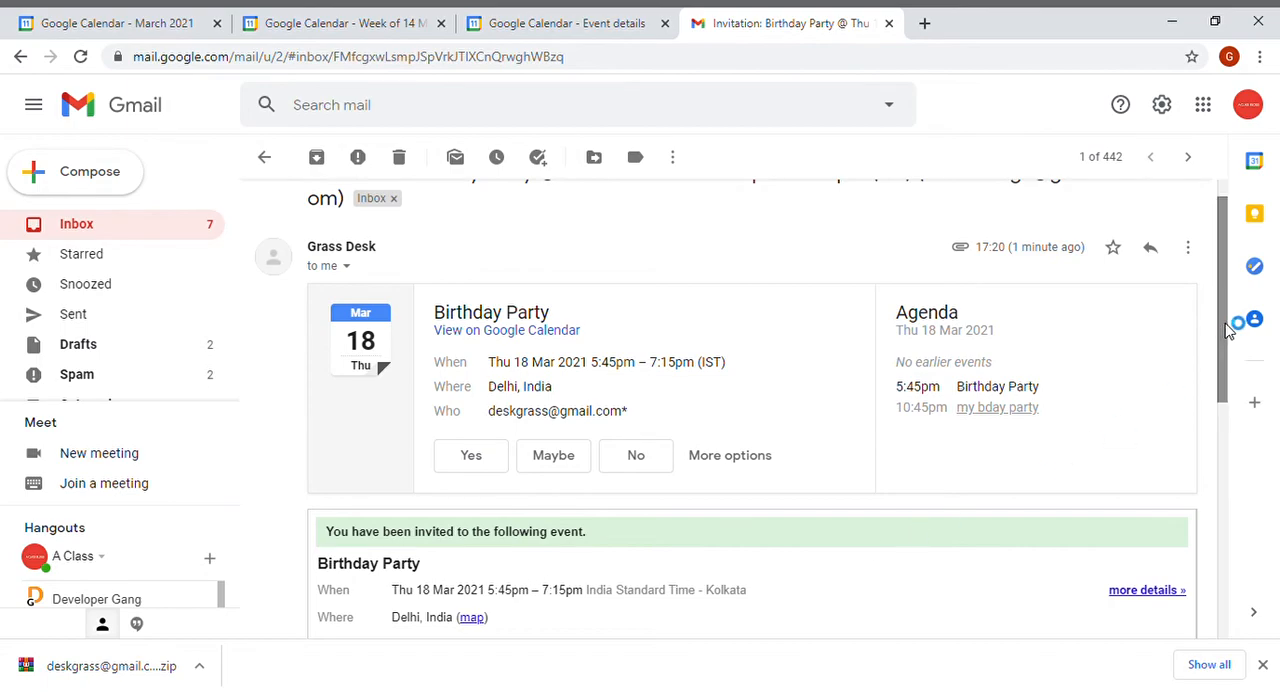
Read through the invitation's event details, guests and response options, zooming in on the page.
left_click_drag(1234, 326, 1229, 415)
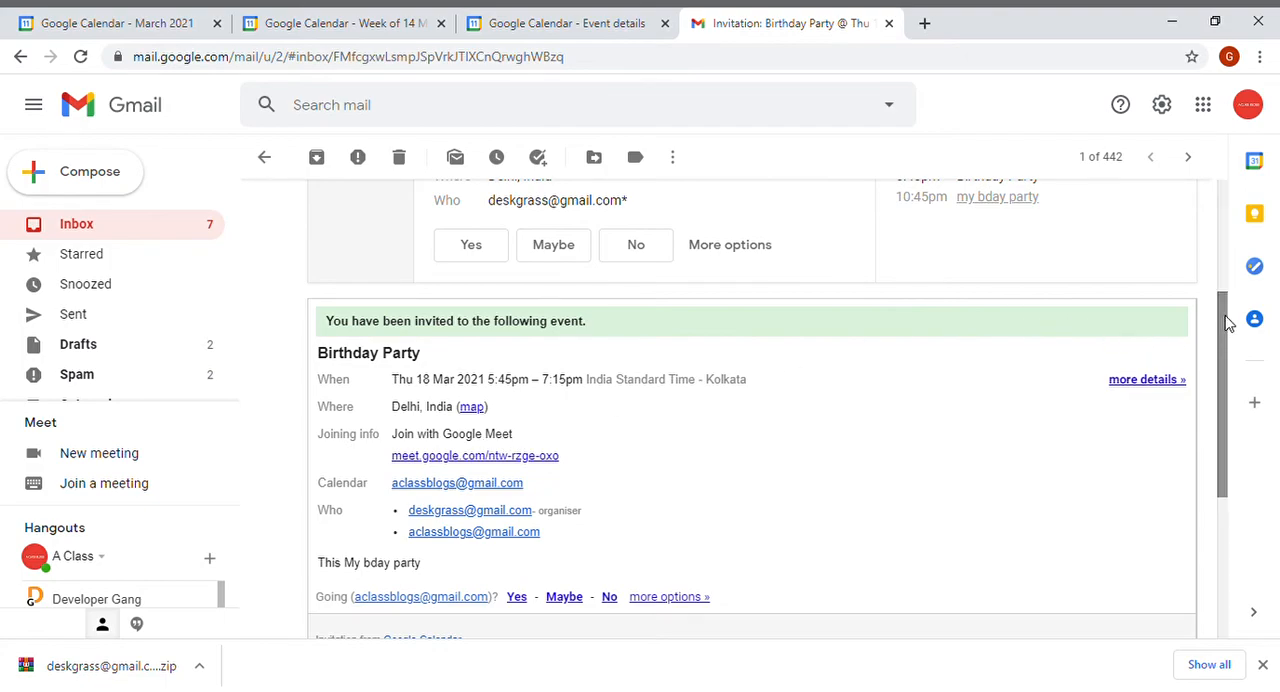
left_click_drag(1228, 322, 1229, 338)
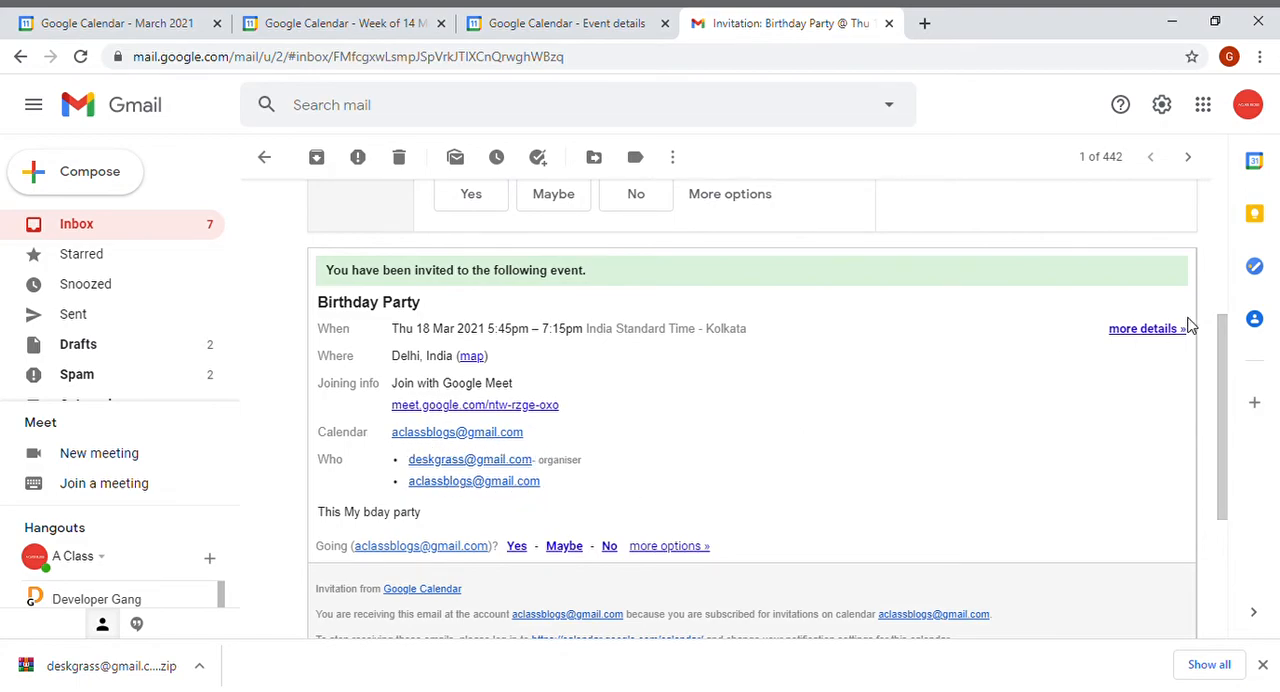
left_click_drag(1228, 337, 1228, 402)
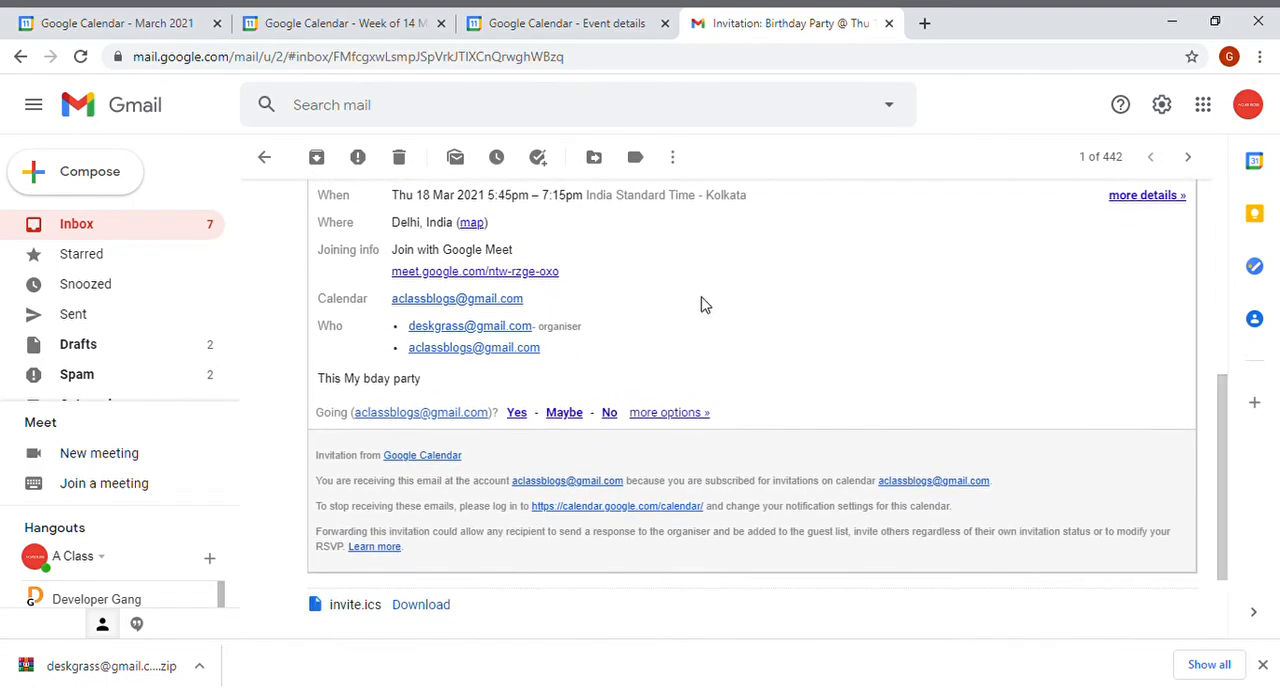
key("ctrl+plus")
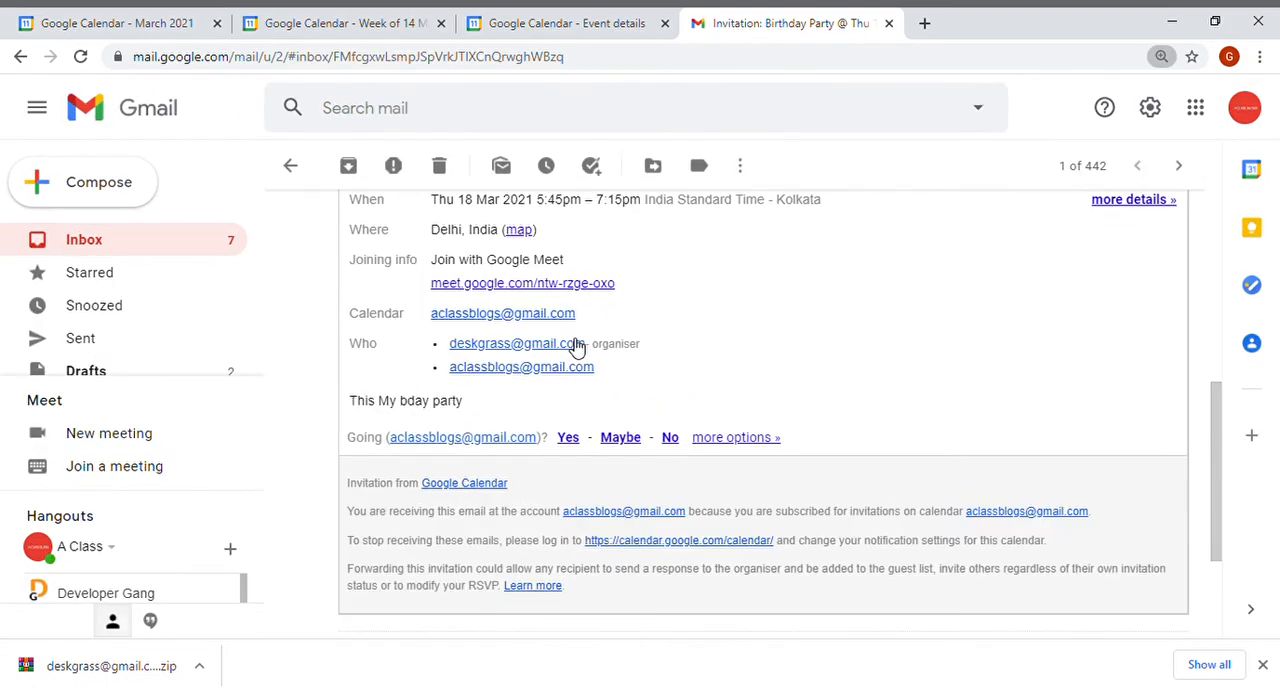
key("ctrl+plus")
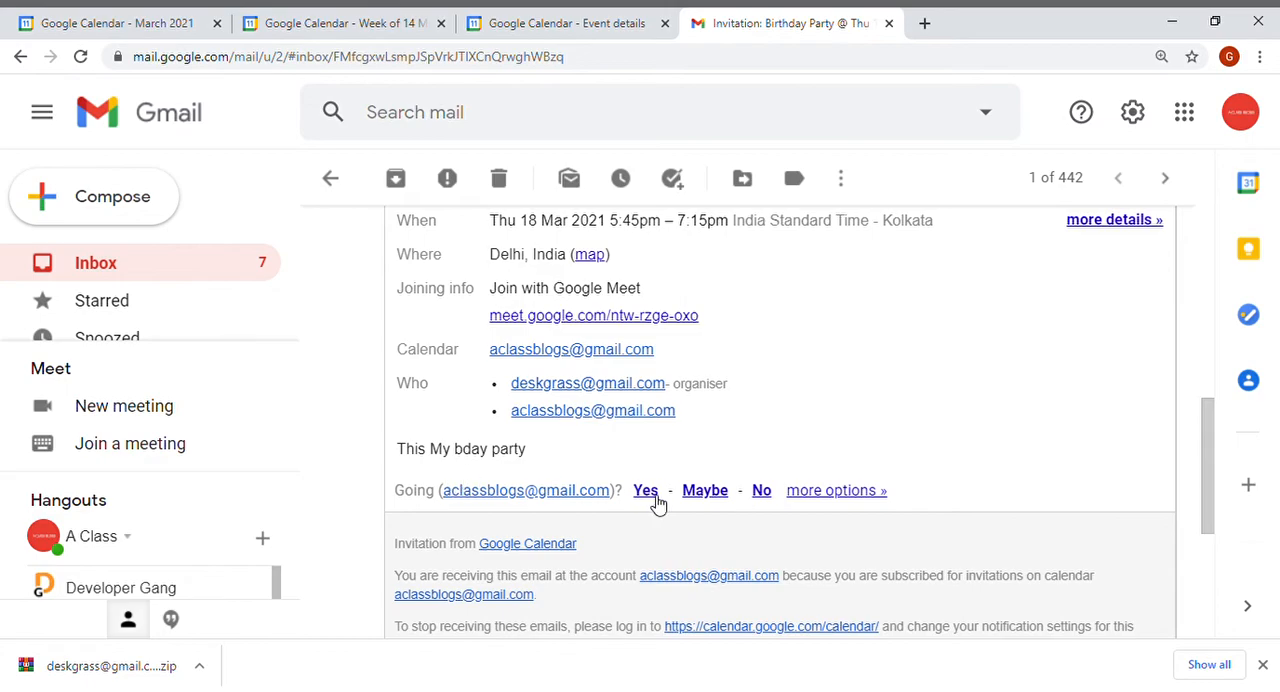
left_click_drag(1214, 452, 1214, 520)
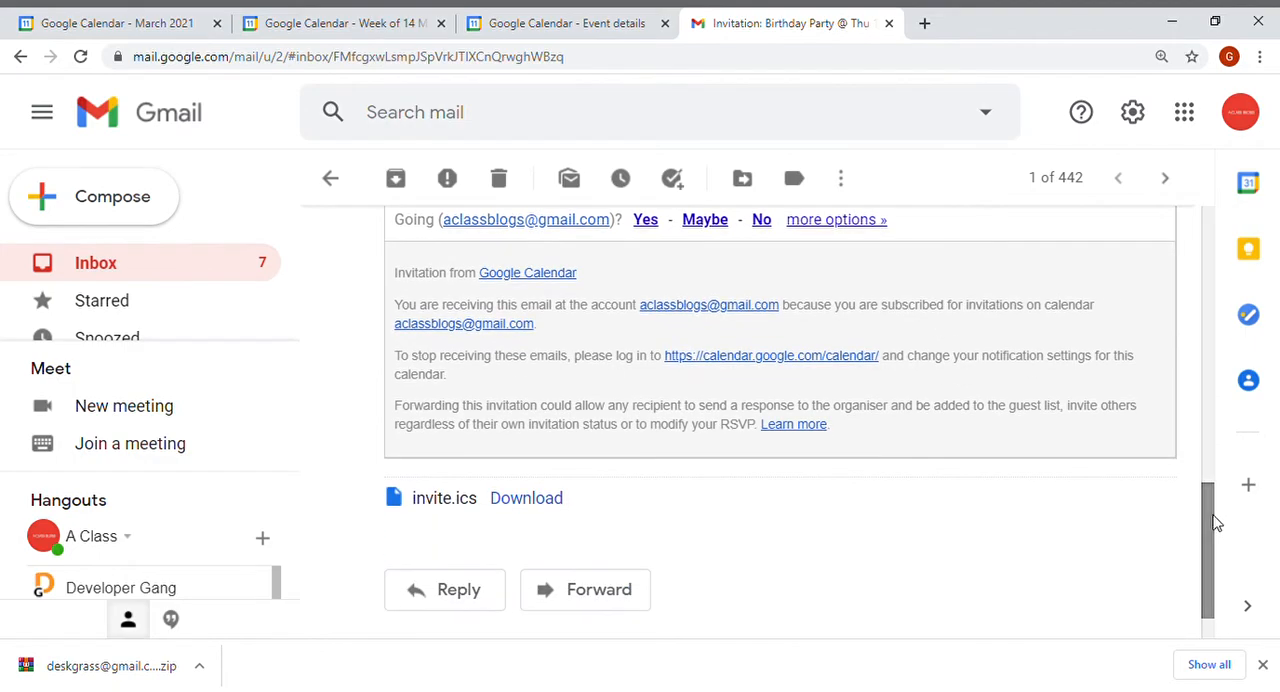
Download the invite.ics attachment from the invitation email.
left_click(526, 498)
left_click_drag(1214, 503, 1206, 363)
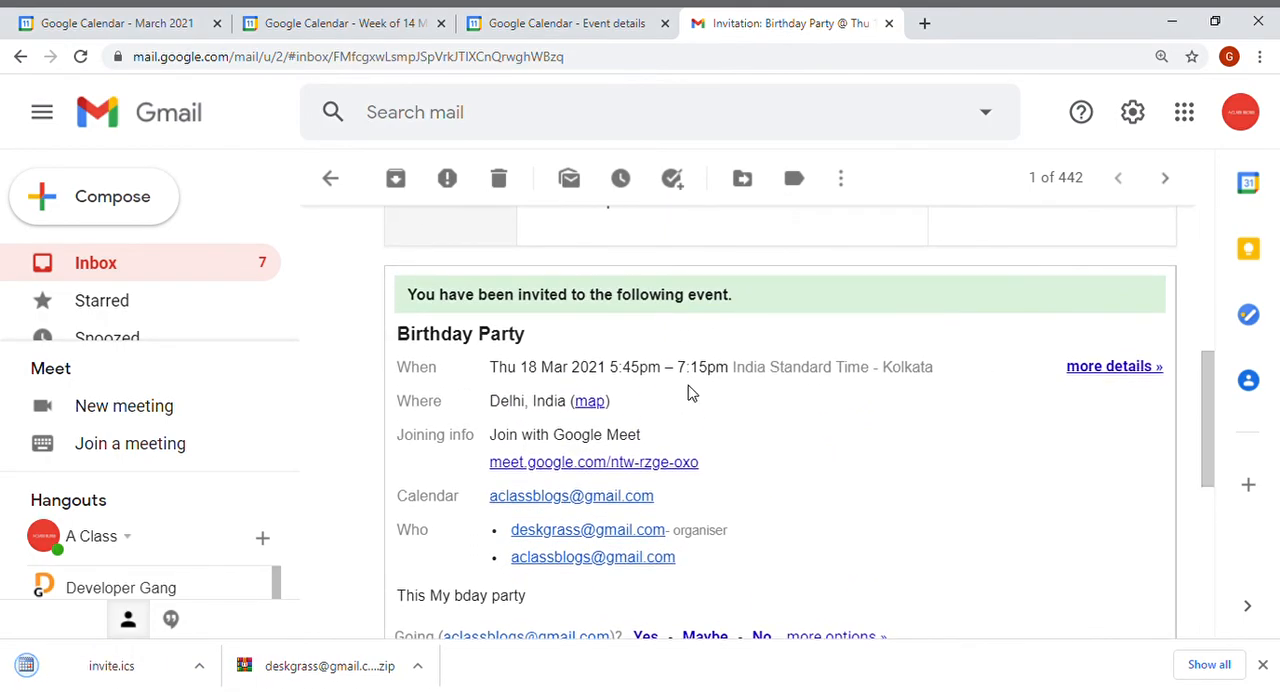
left_click_drag(1211, 380, 1191, 223)
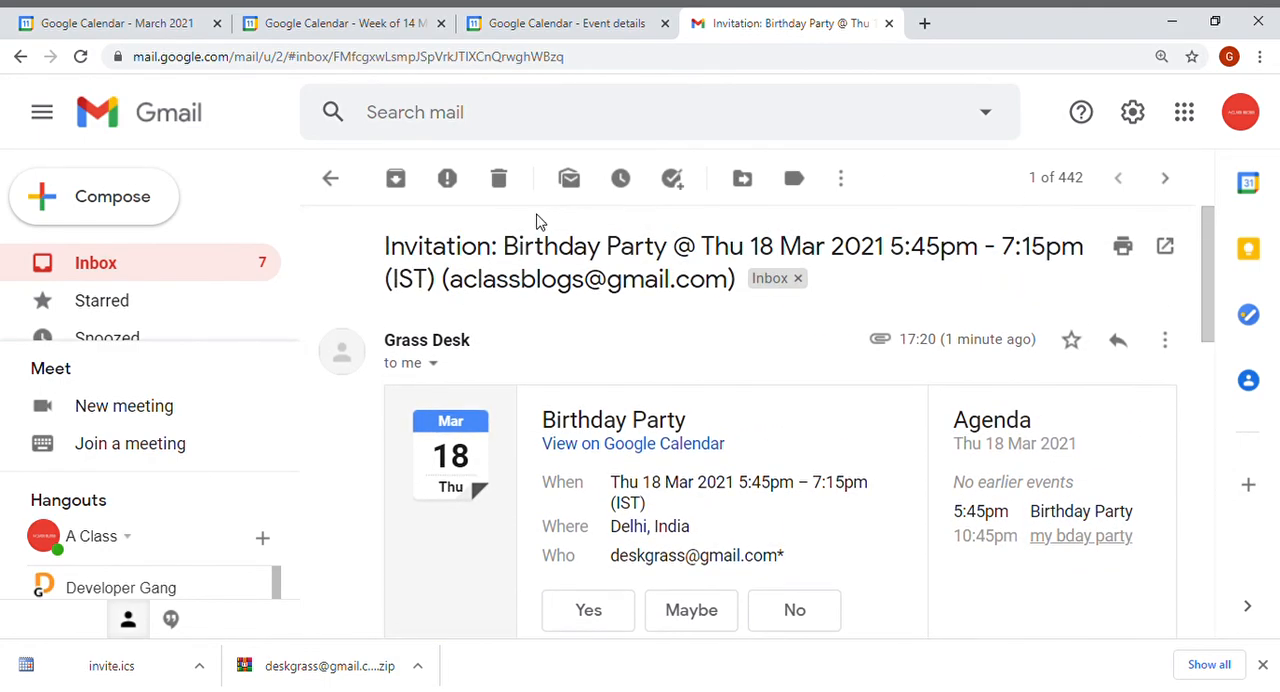
Return to the inbox, open the calendar view request email and expand its hidden message content.
left_click(204, 272)
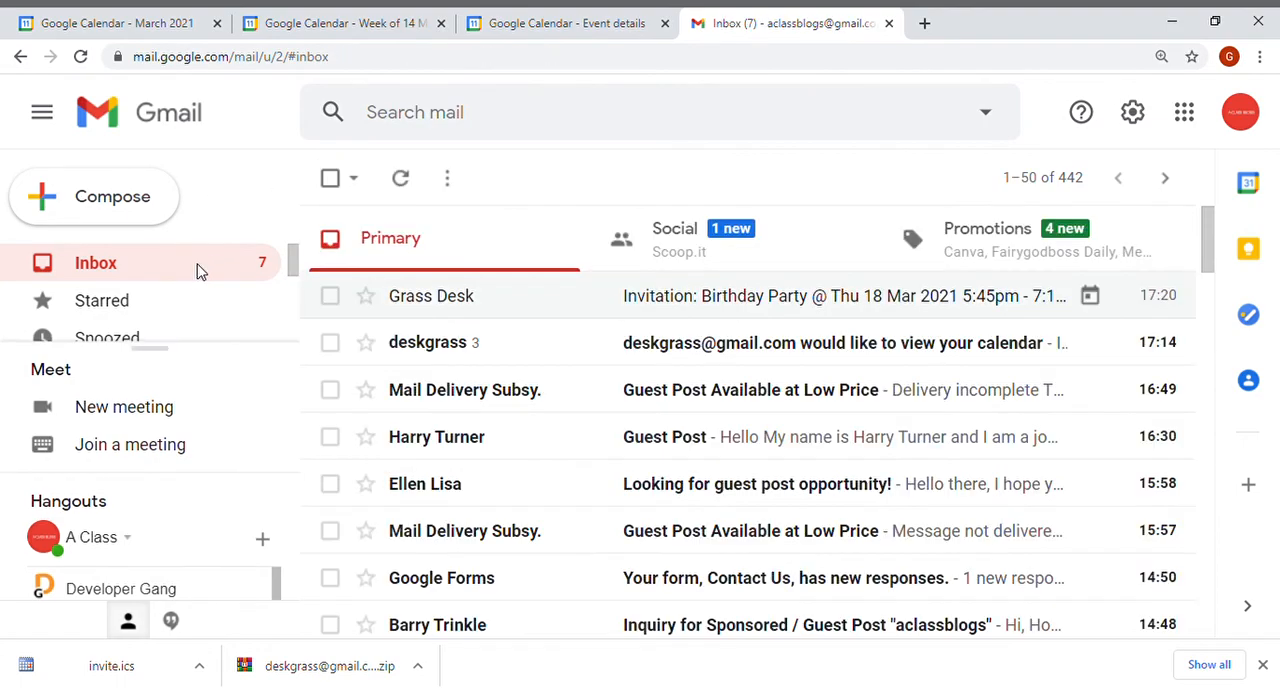
left_click(570, 350)
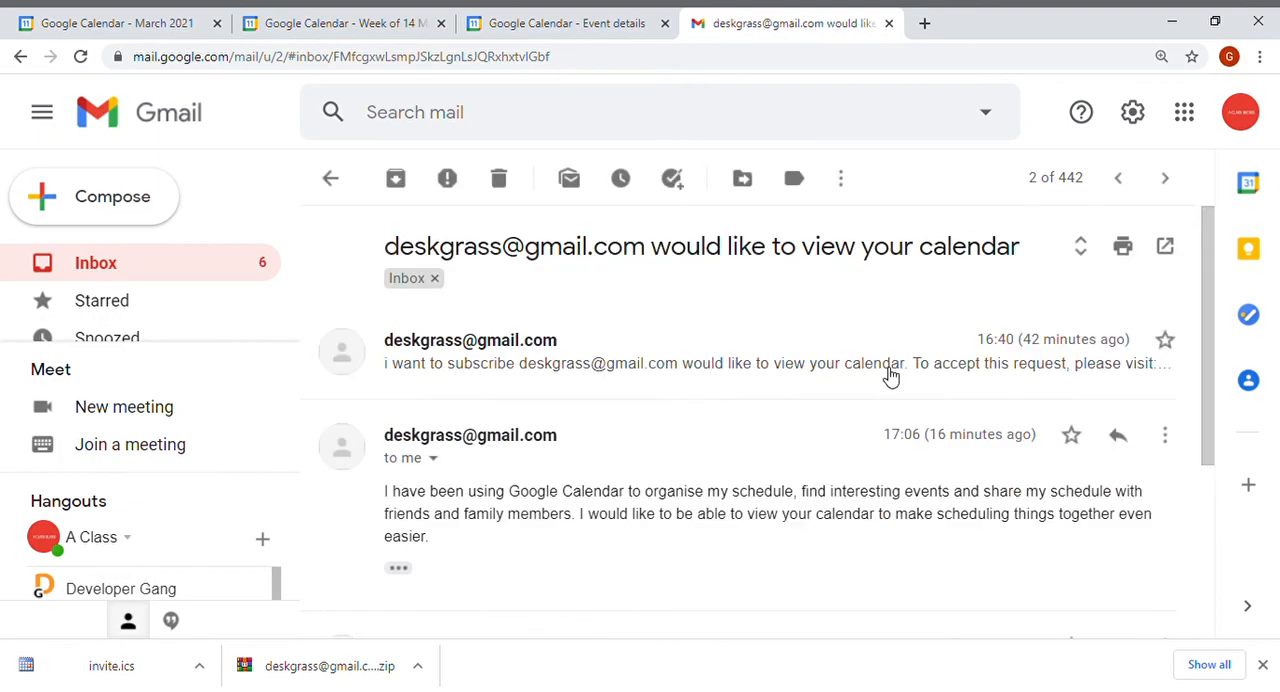
left_click_drag(1212, 277, 1229, 411)
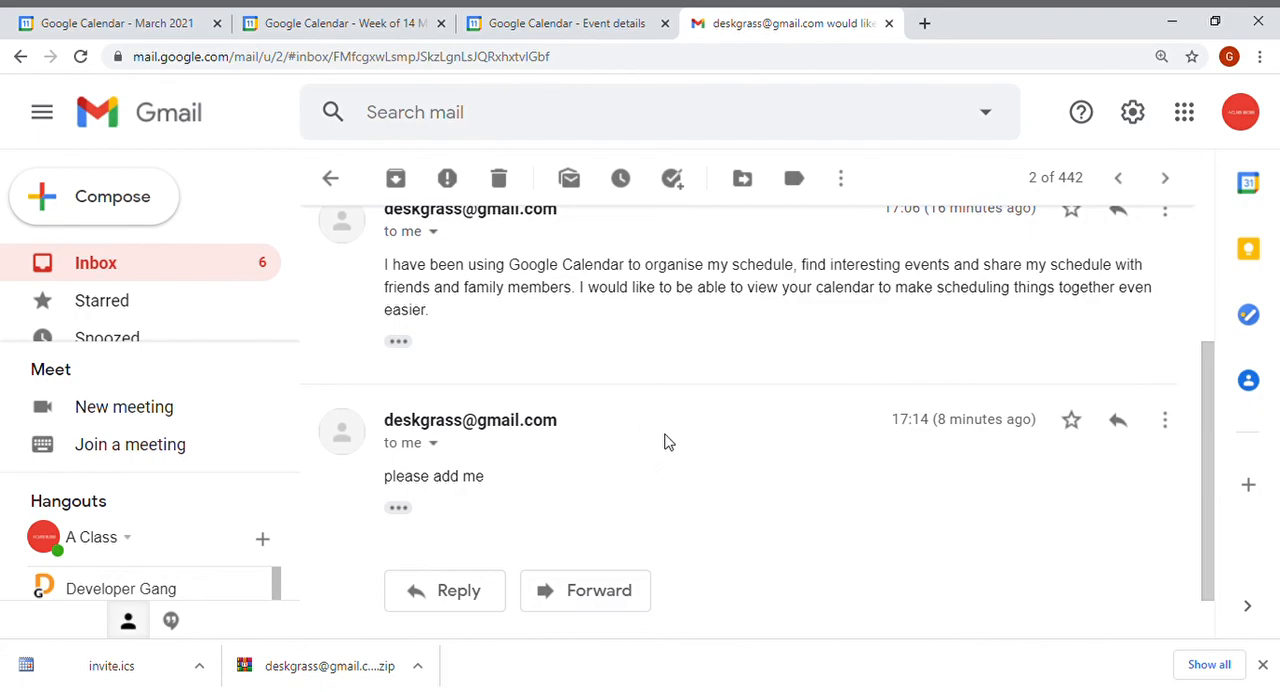
left_click(399, 509)
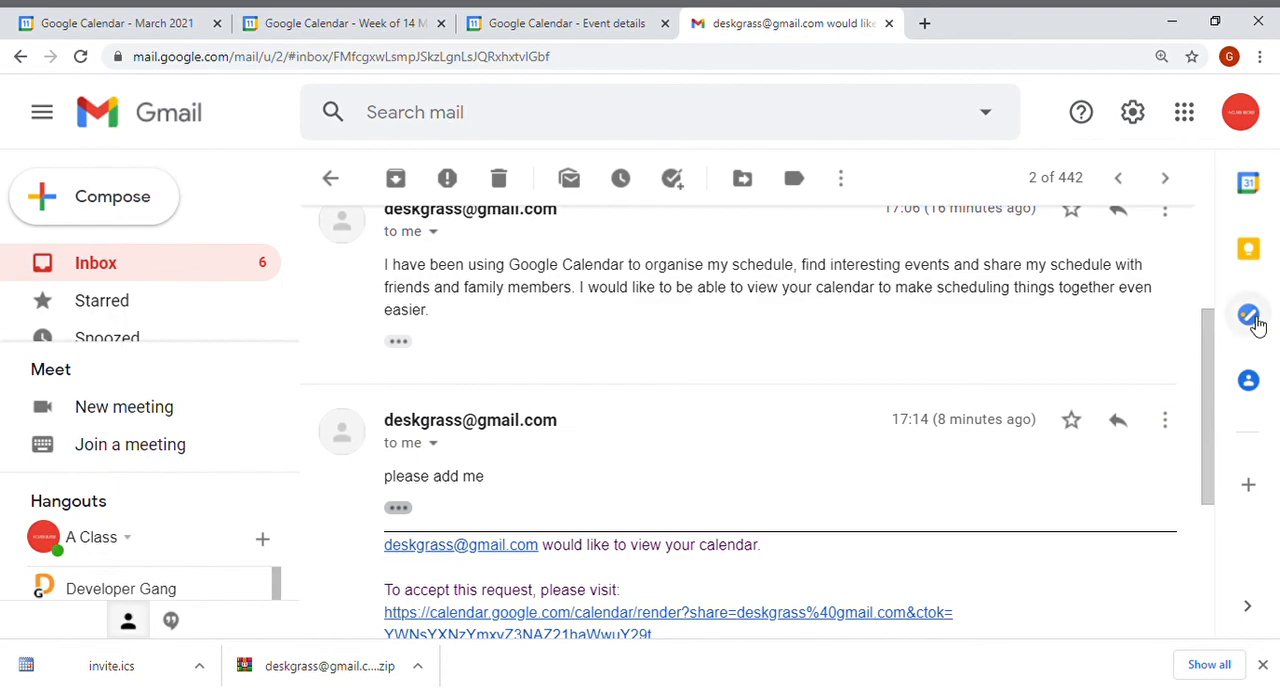
left_click_drag(1211, 325, 1213, 368)
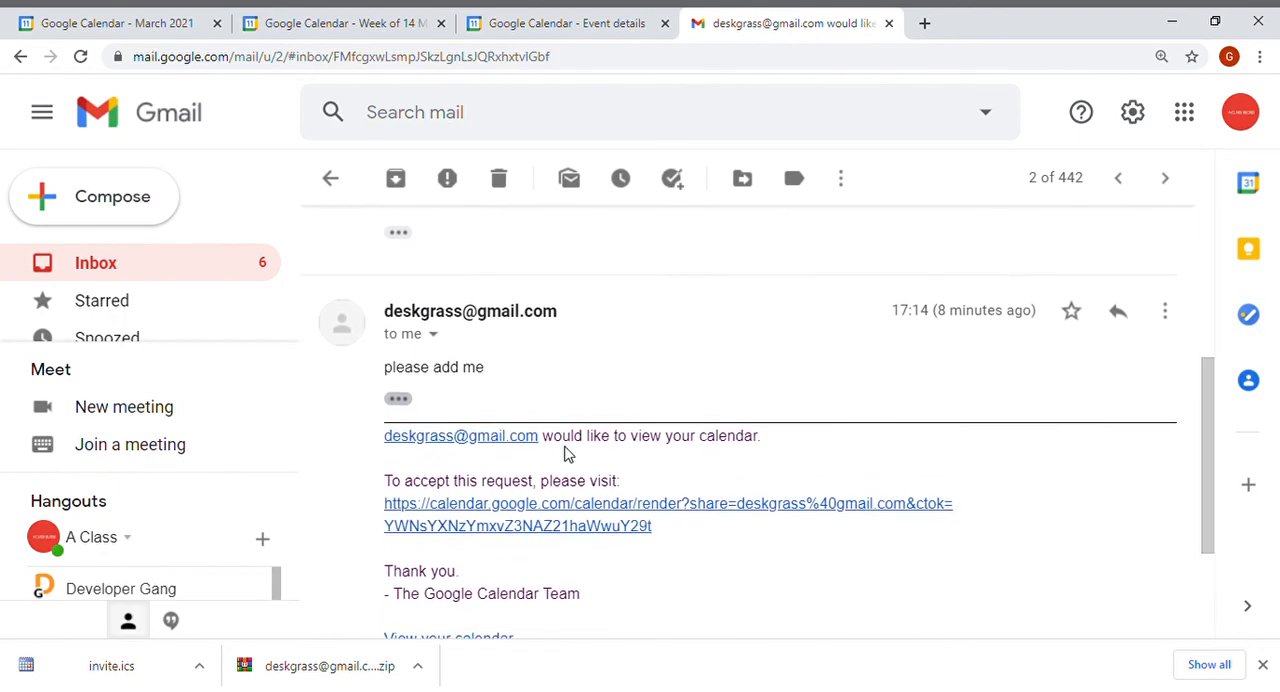
Follow the request's acceptance link to the calendar's sharing settings, review them, and go back to the Gmail tab.
left_click(622, 512)
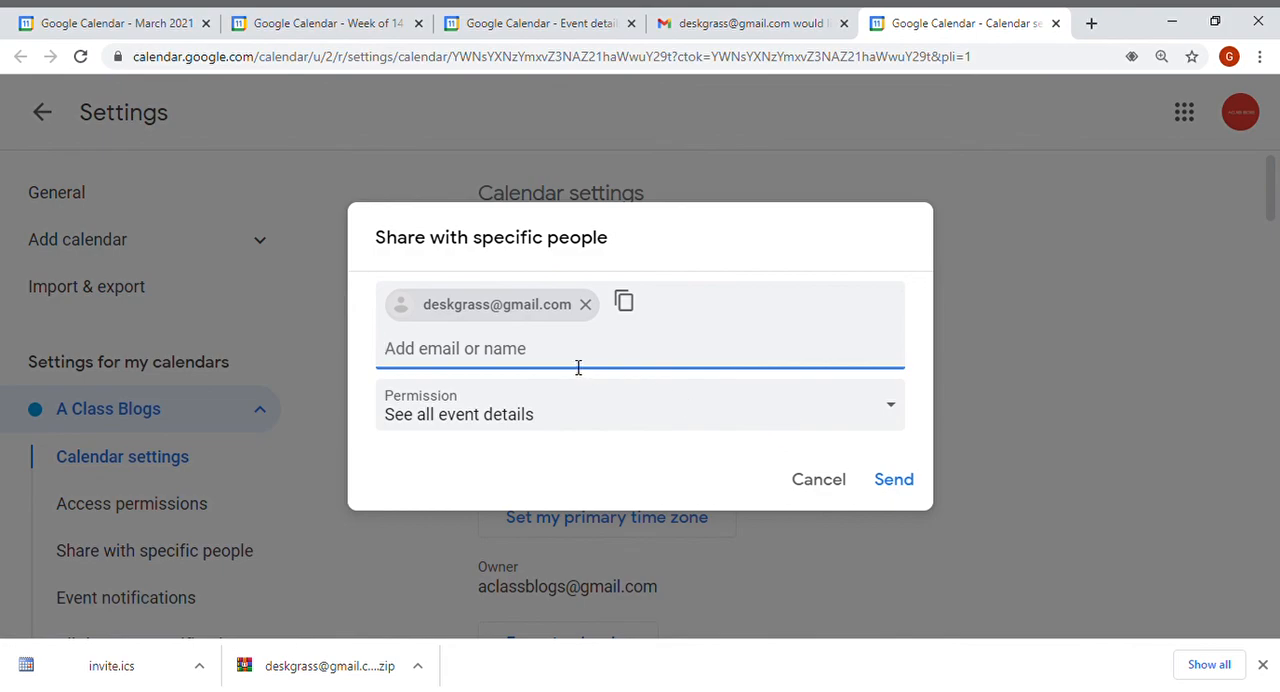
left_click(818, 480)
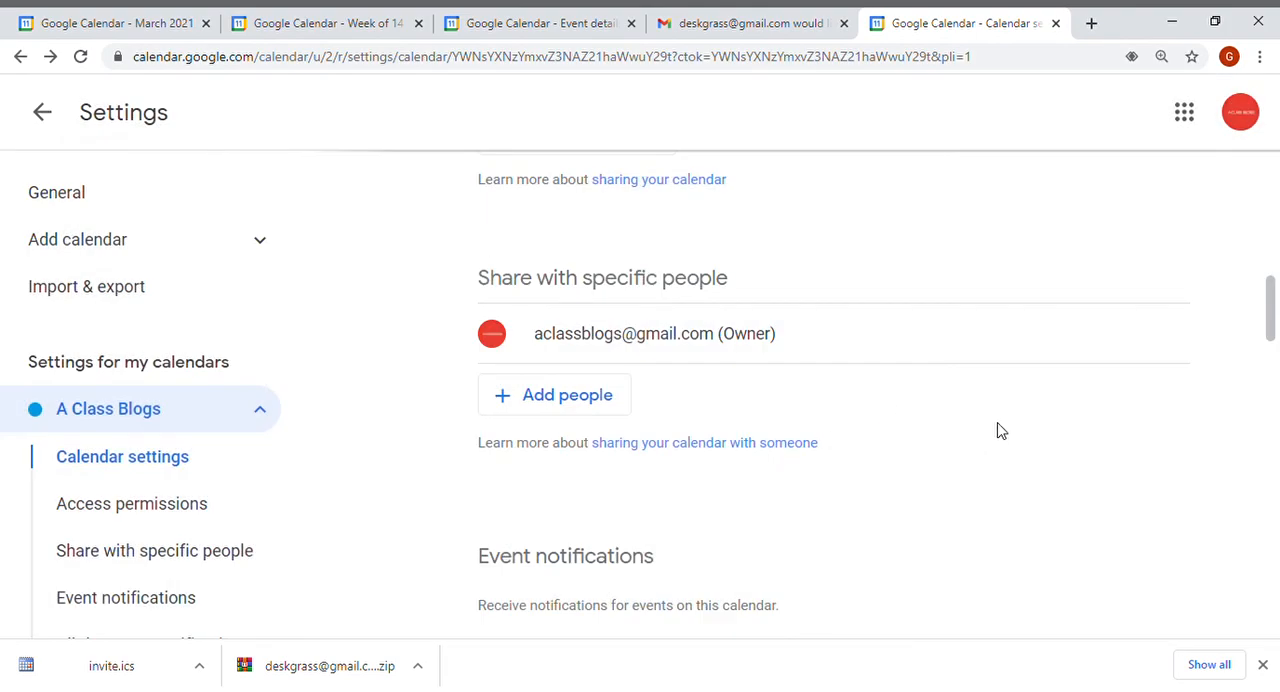
left_click_drag(1276, 290, 1258, 148)
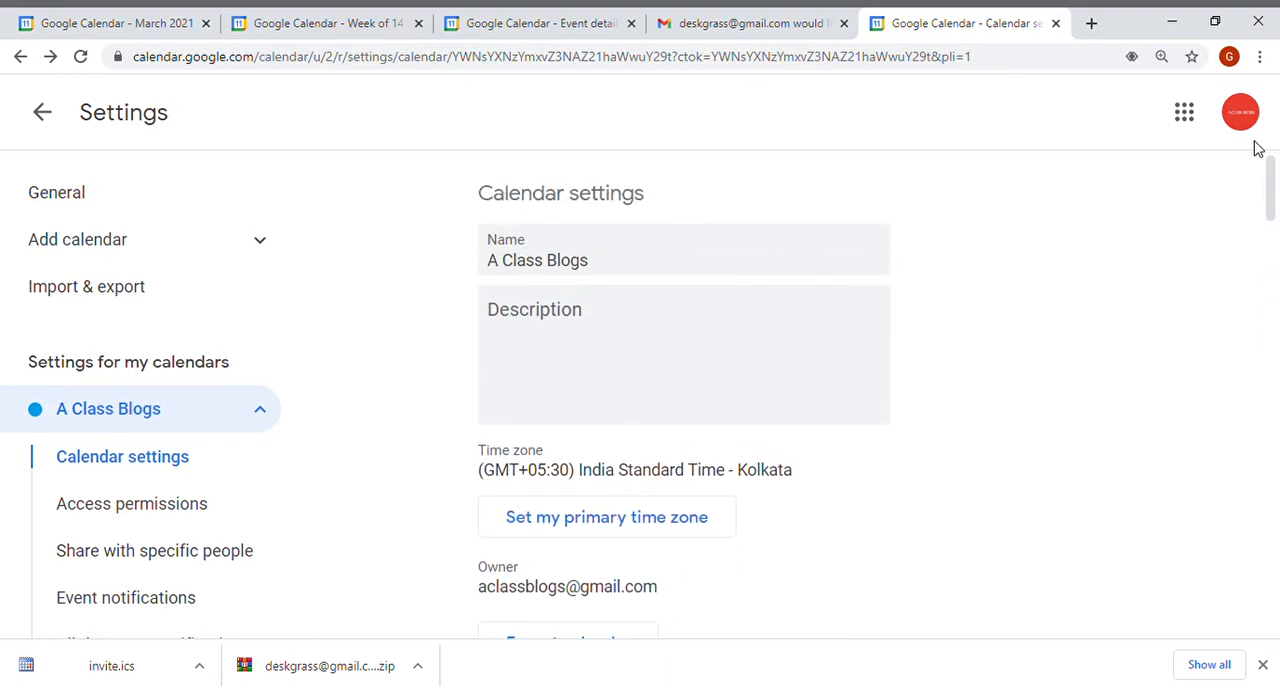
left_click(719, 14)
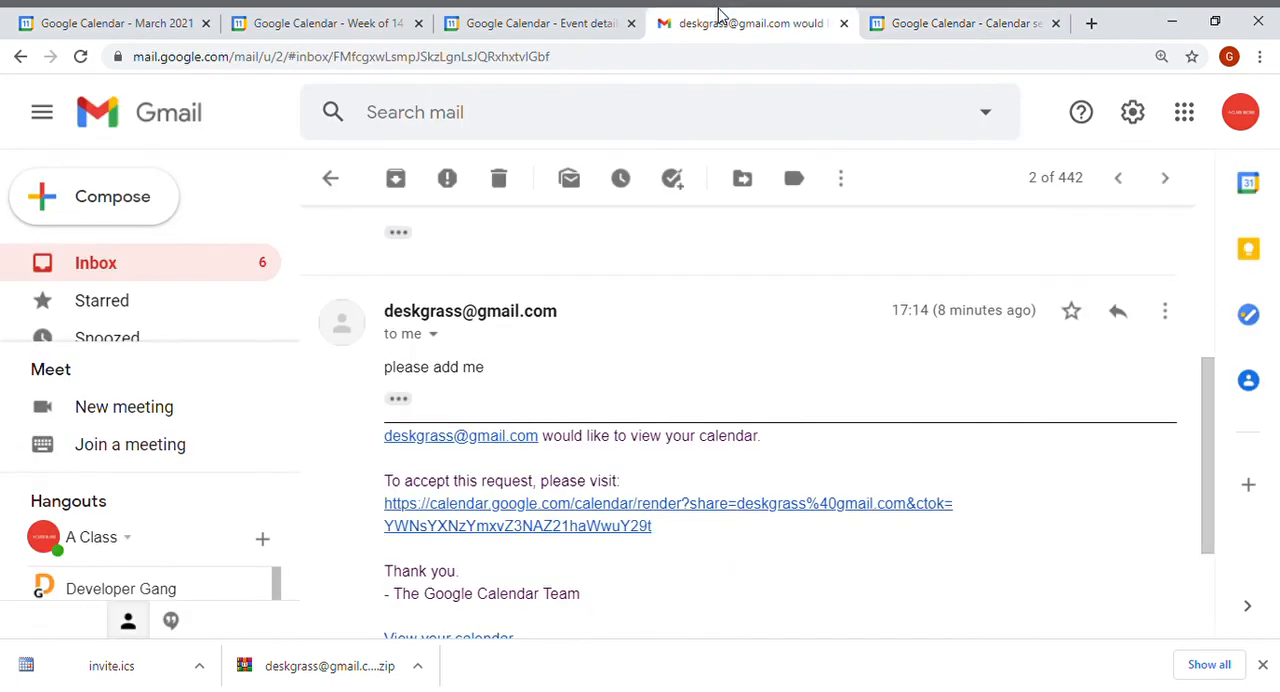